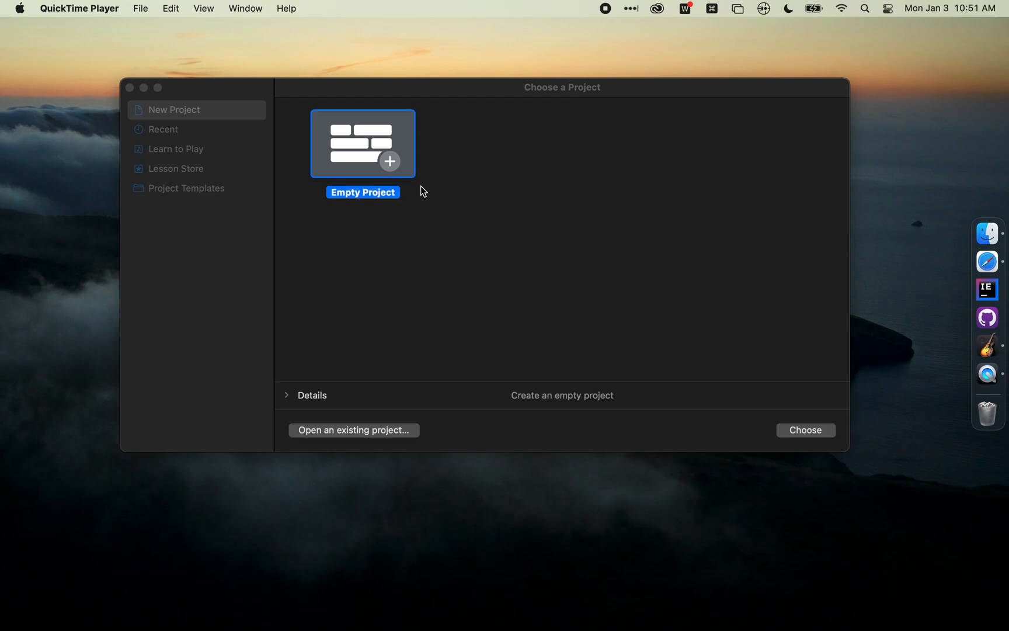
# Switch to GarageBand, look over the Project Templates and Lesson Store, and create a new project from Empty Project.
pyautogui.click(369, 267)
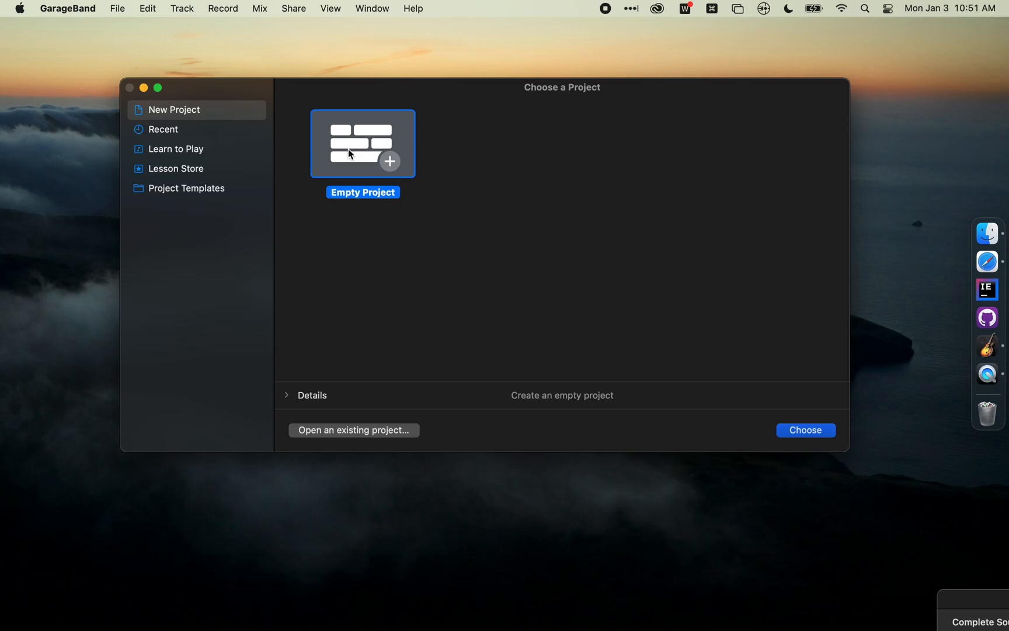
pyautogui.click(157, 191)
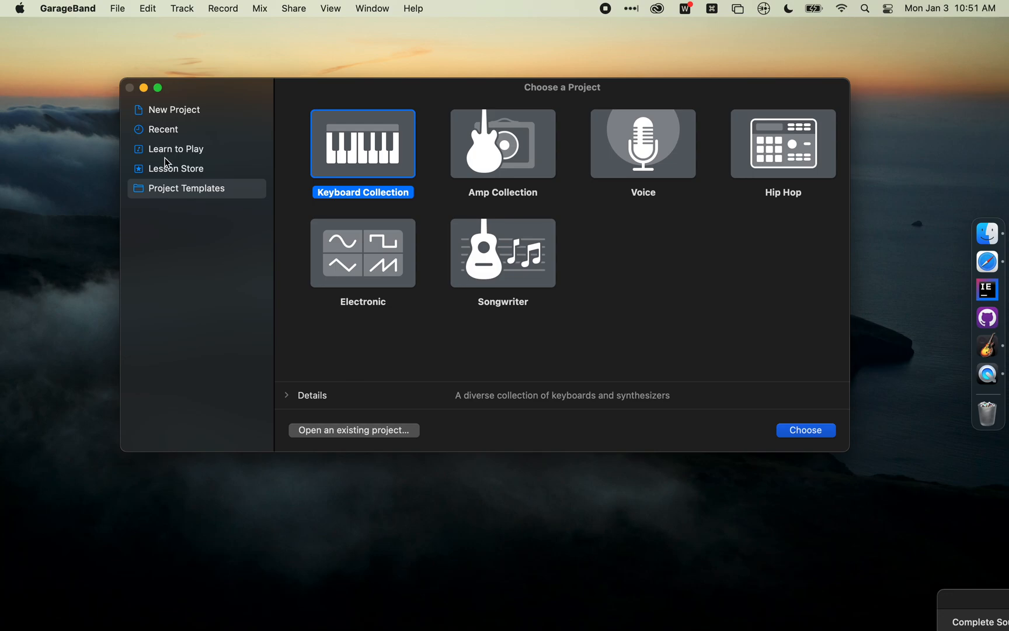
pyautogui.click(166, 170)
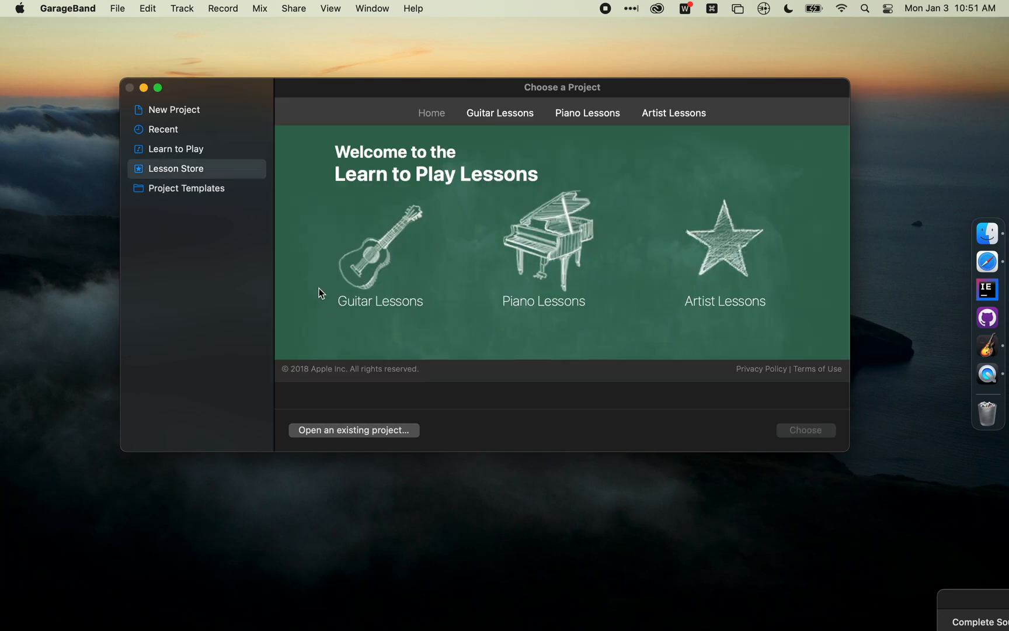
pyautogui.click(182, 112)
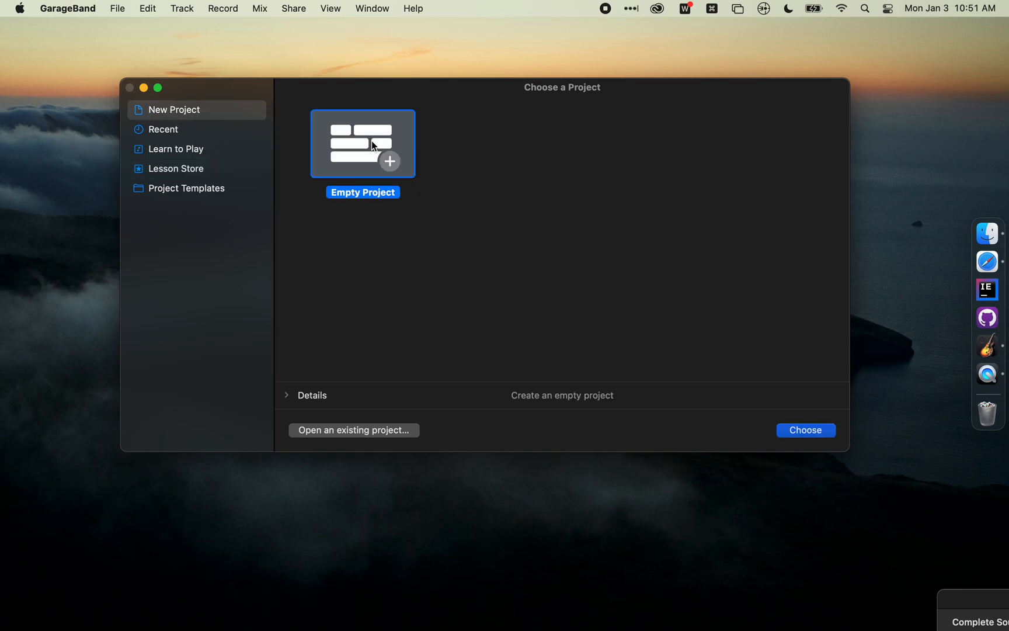
pyautogui.click(798, 435)
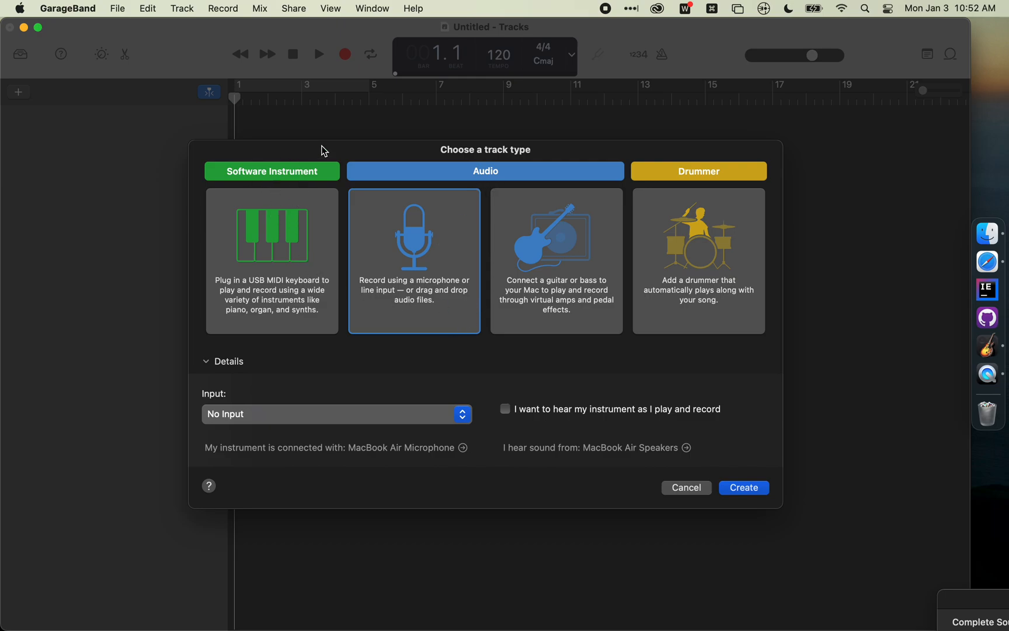
# Review the Software Instrument option and the audio input choices, and create a microphone audio track with No Input.
pyautogui.click(273, 220)
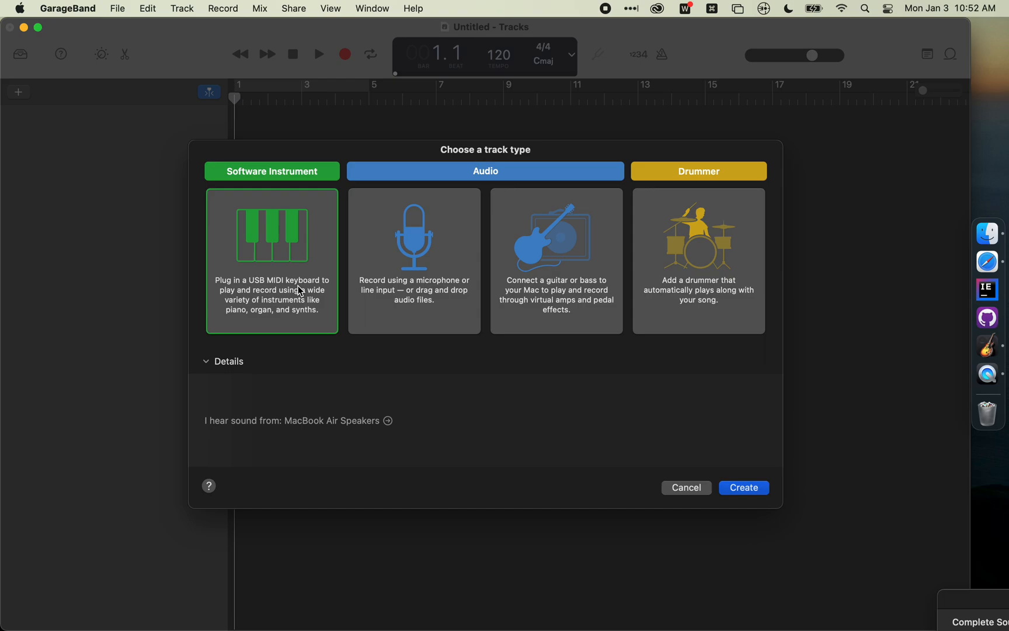
pyautogui.click(445, 226)
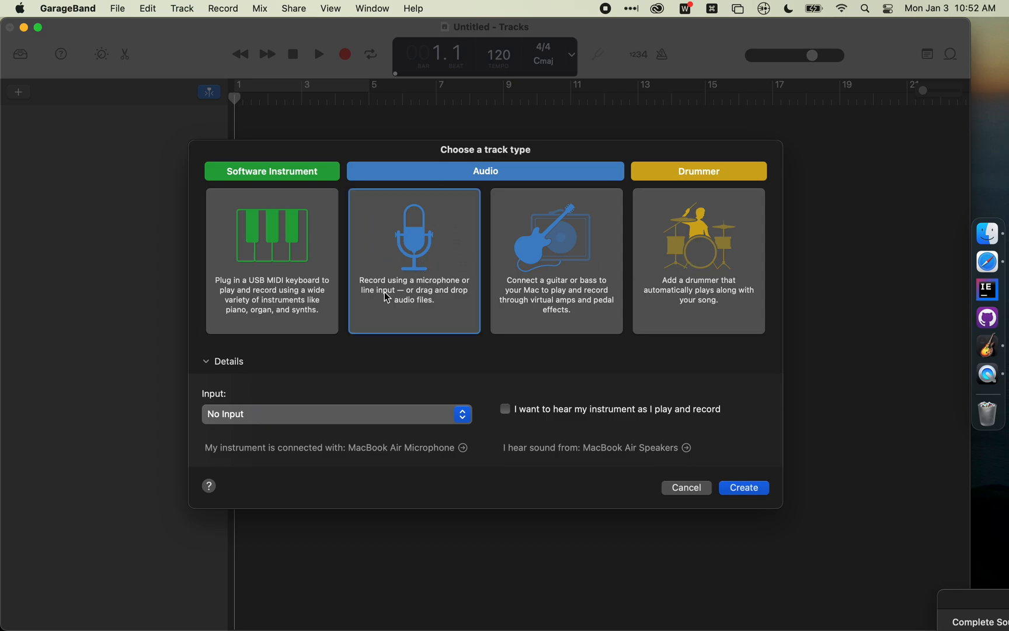
pyautogui.click(383, 413)
pyautogui.click(281, 416)
pyautogui.click(329, 417)
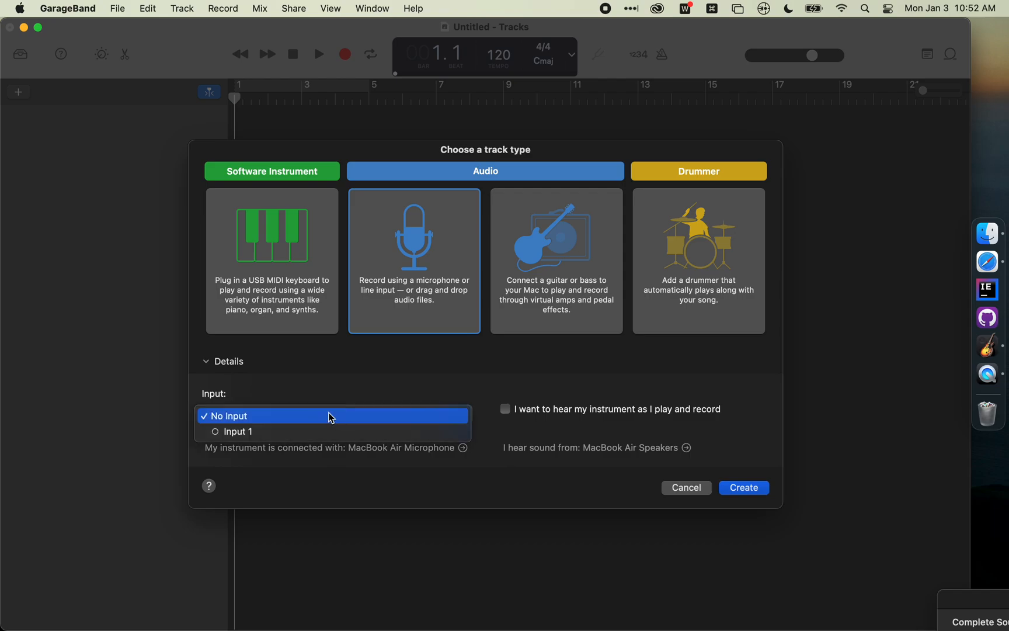
pyautogui.click(297, 417)
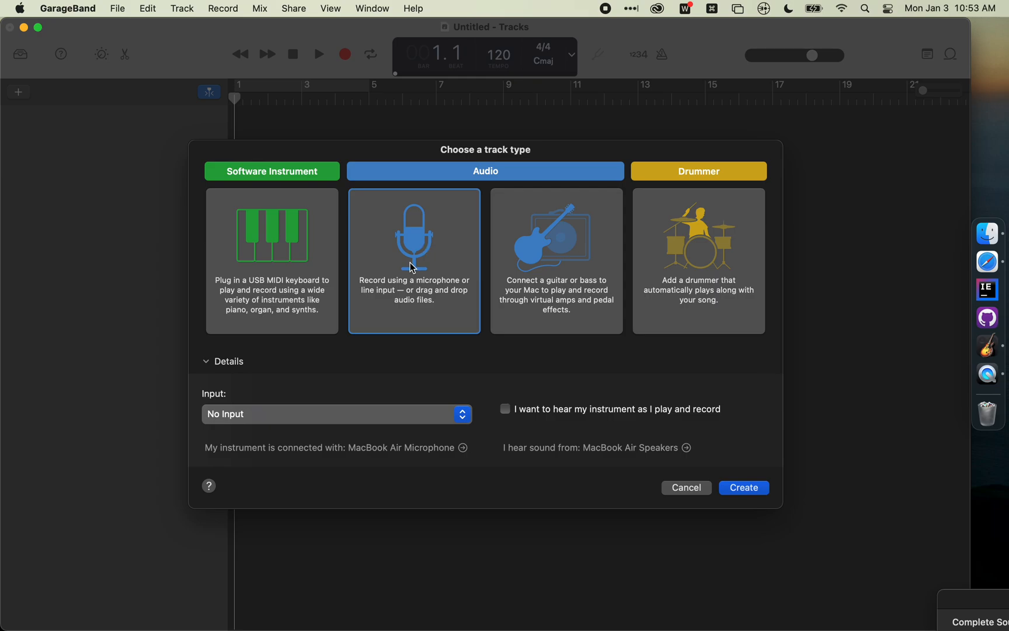
pyautogui.click(761, 488)
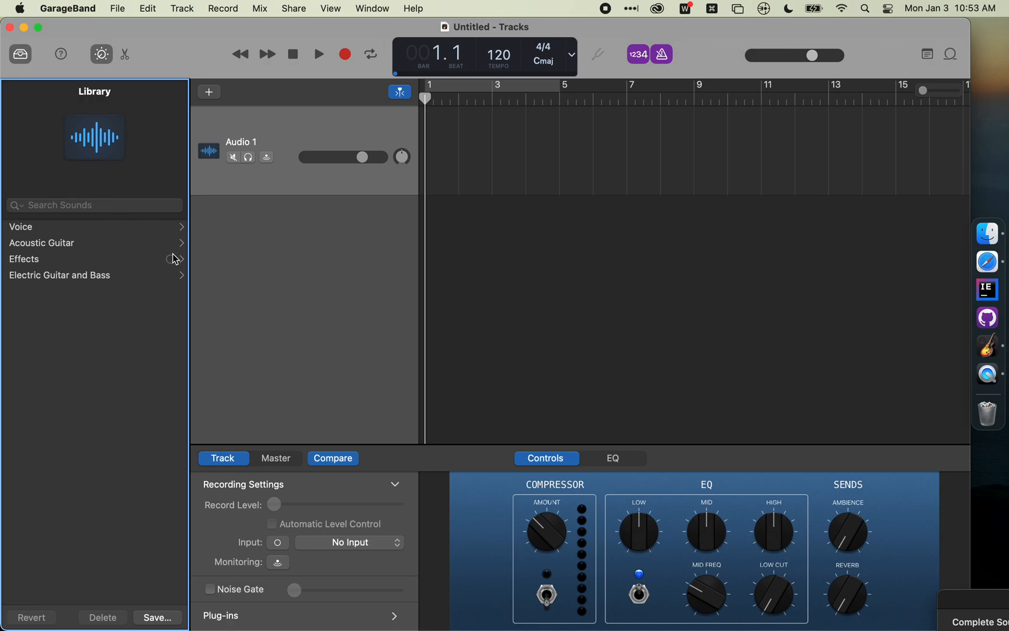
# Browse the Acoustic Guitar and Voice sounds in the Library, and hide the Library.
pyautogui.click(50, 248)
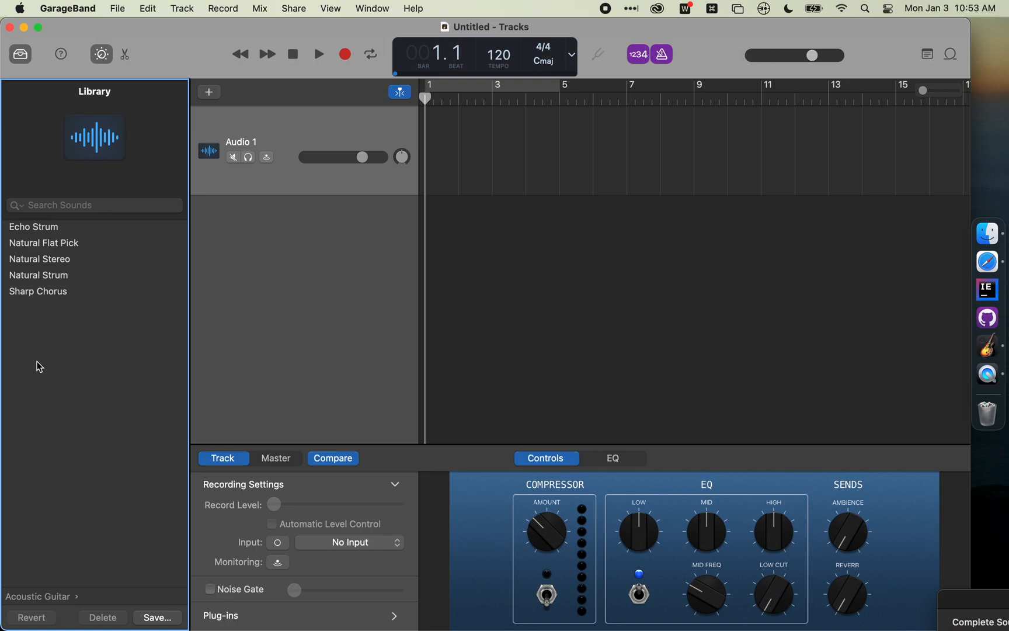
pyautogui.press('Up')
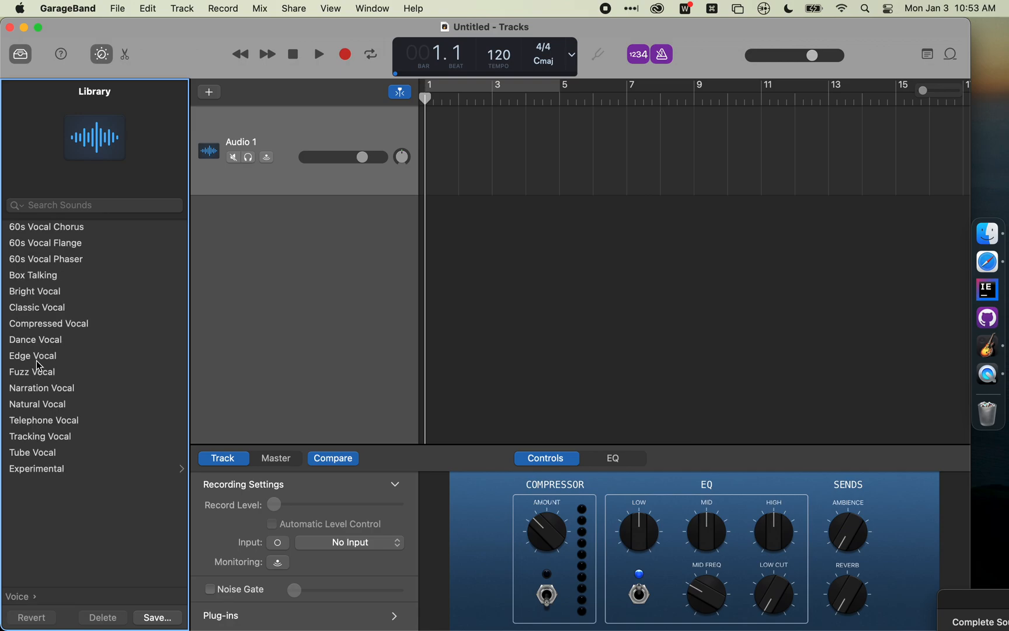
pyautogui.hscroll(-5, 36, 360)
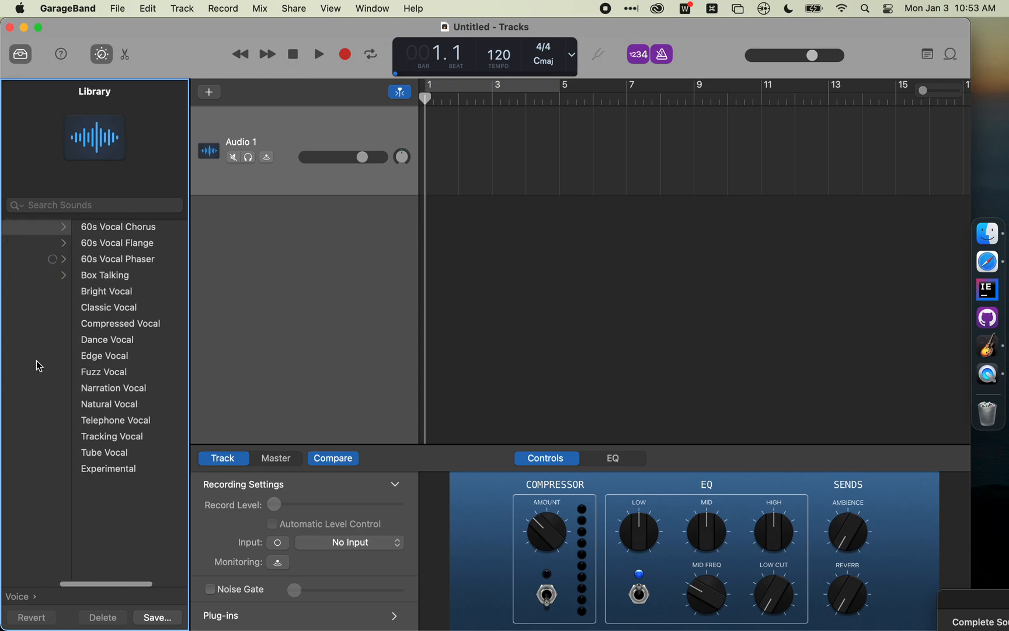
pyautogui.hscroll(2, 47, 226)
pyautogui.hscroll(-2, 48, 226)
pyautogui.click(45, 337)
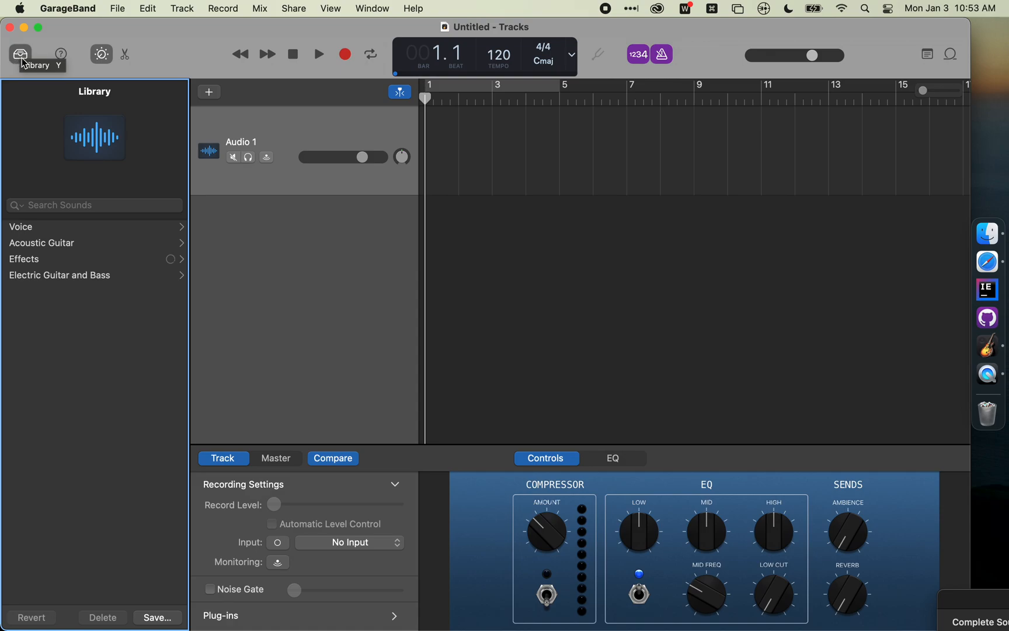
pyautogui.press('y')
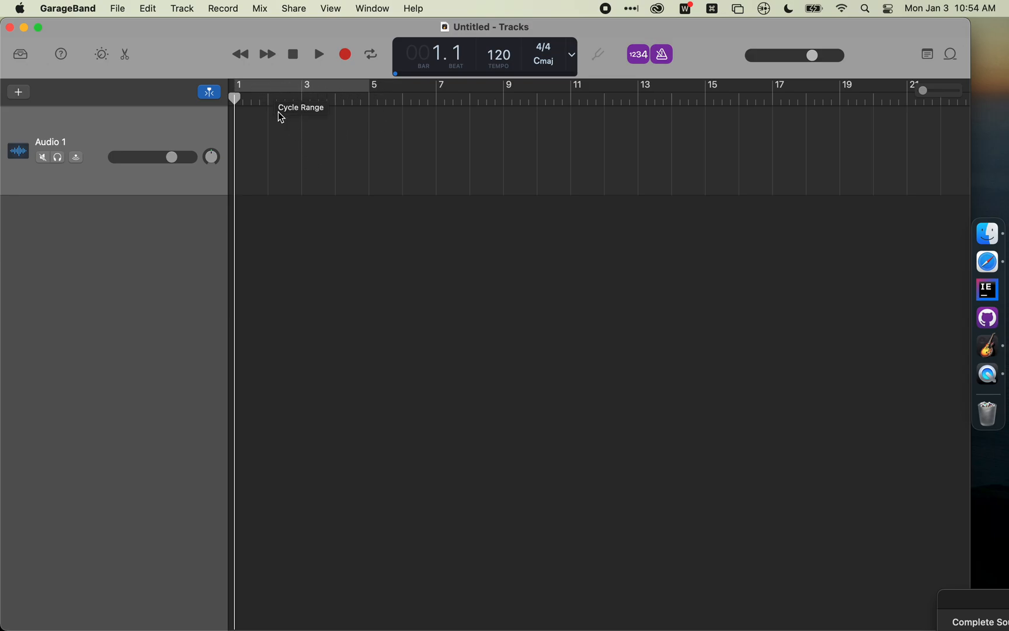
# Try out the cycle range by toggling and moving it, set it from bar 2 to bar 5, and turn cycling off.
pyautogui.click(374, 58)
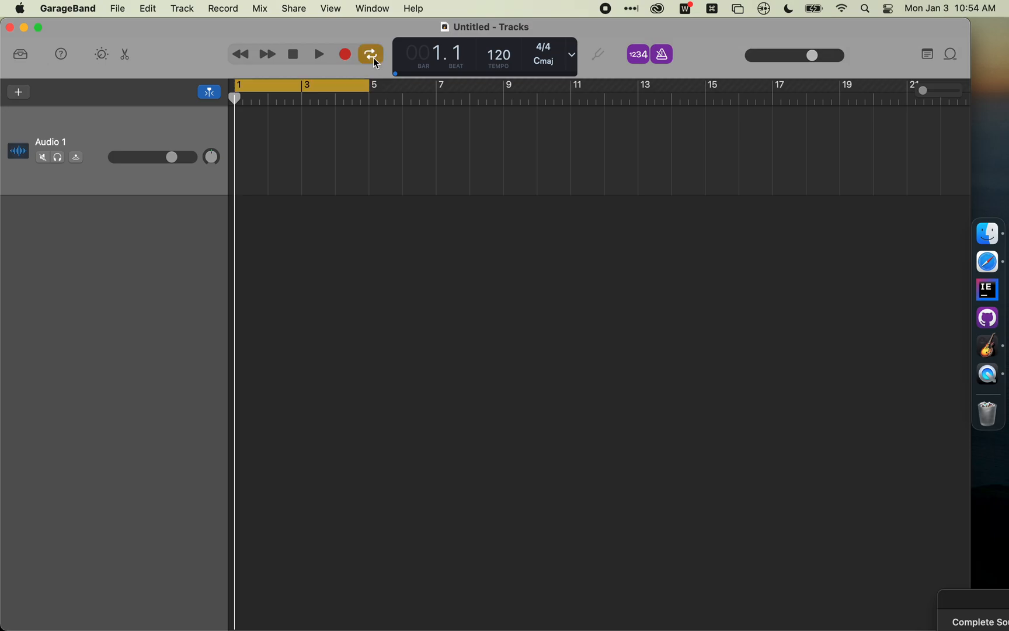
pyautogui.click(374, 56)
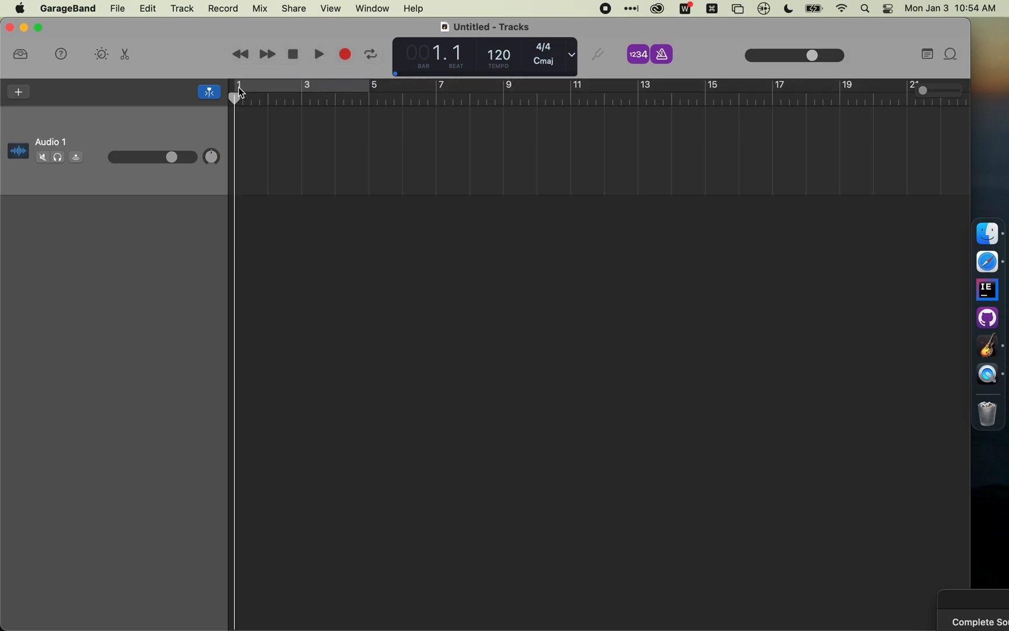
pyautogui.moveTo(396, 92); pyautogui.dragTo(531, 86)
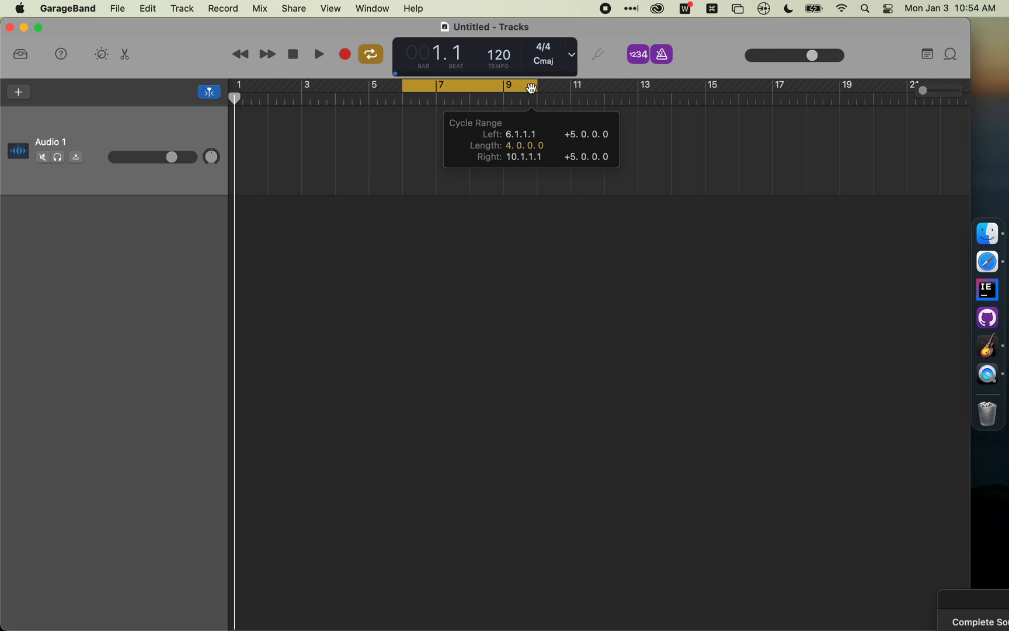
pyautogui.moveTo(270, 85); pyautogui.dragTo(383, 90)
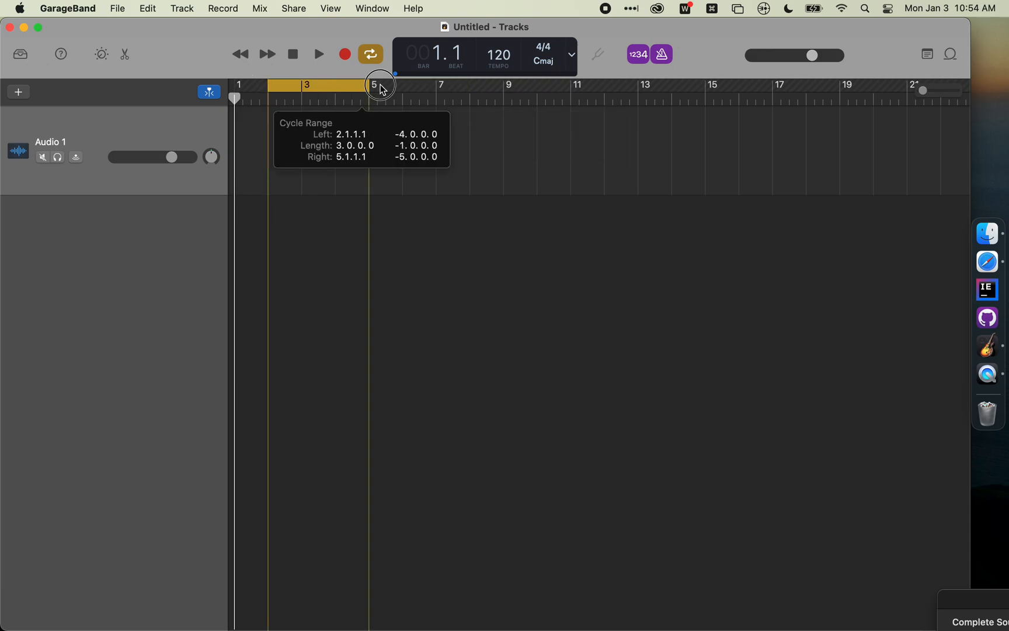
pyautogui.click(347, 88)
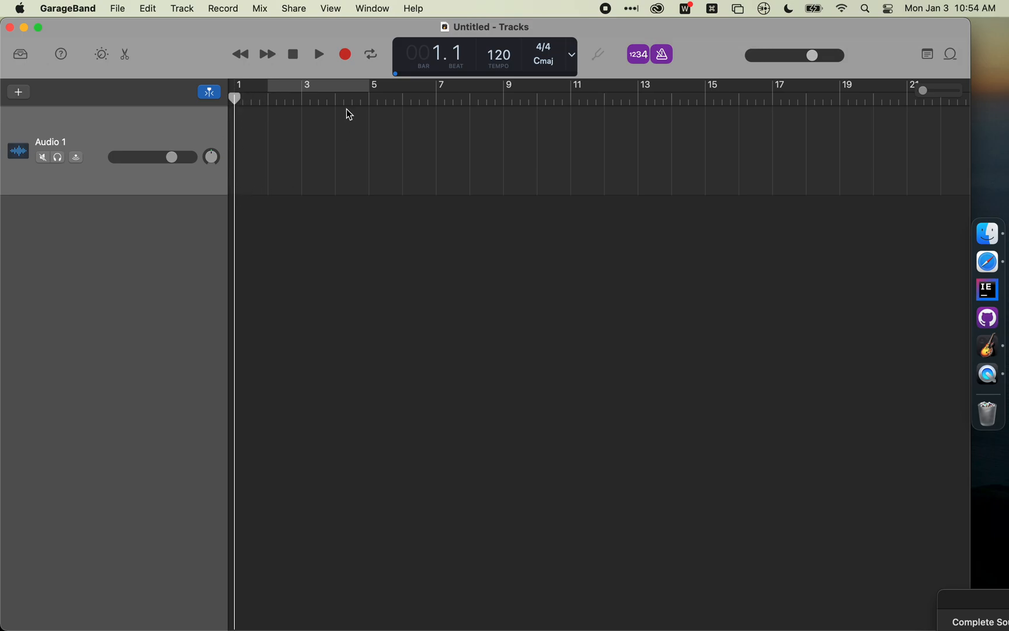
# Move the playhead to bar 3, on to beat 3 of that bar, and back to the project start.
pyautogui.click(302, 103)
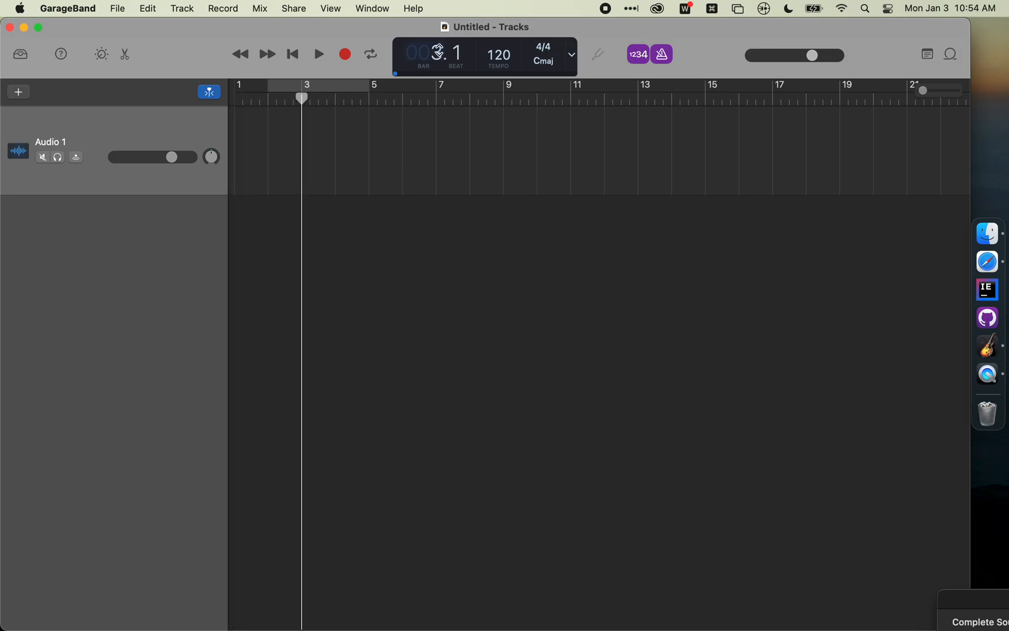
pyautogui.click(318, 104)
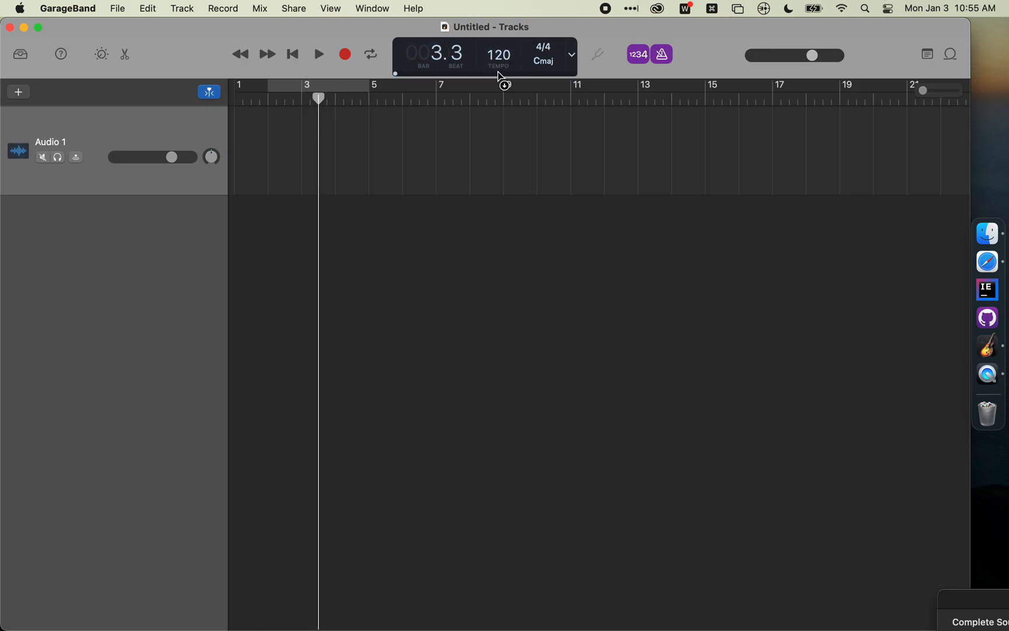
pyautogui.click(235, 102)
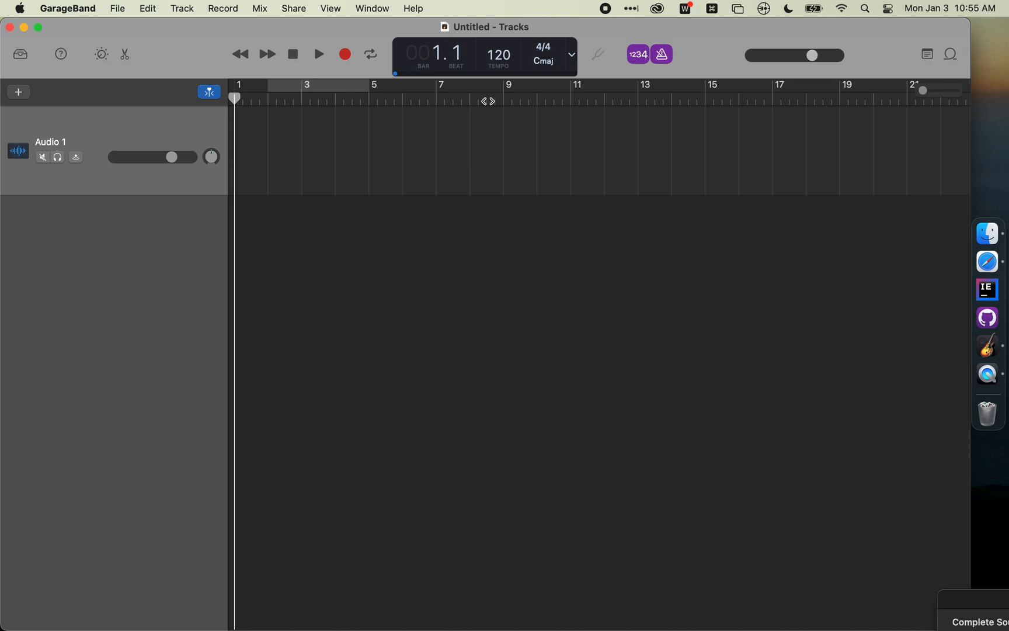
# Look over the available time signatures and key signatures for the project.
pyautogui.click(557, 56)
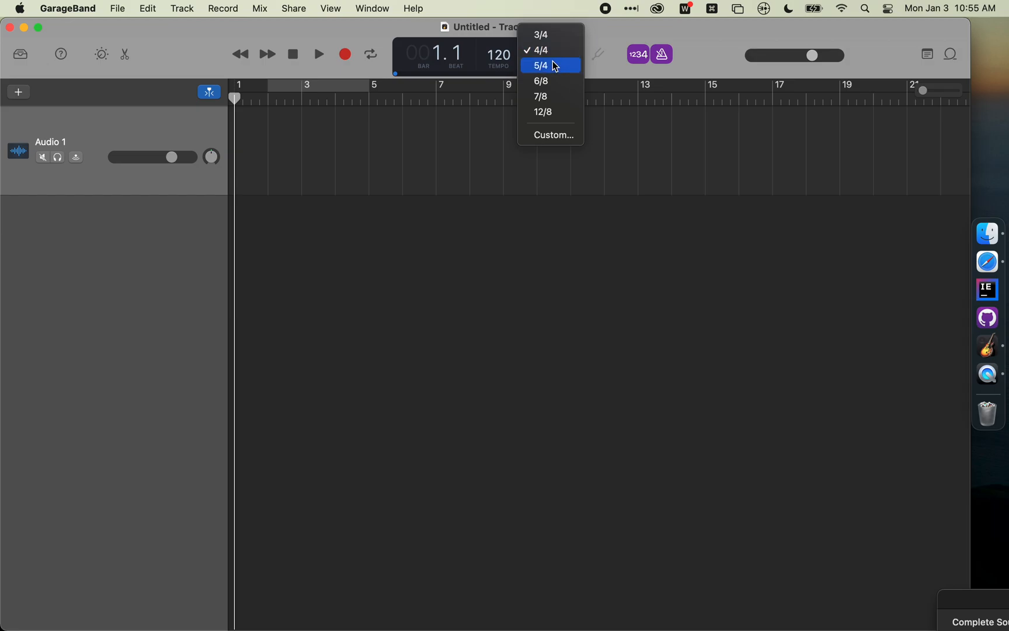
pyautogui.click(610, 28)
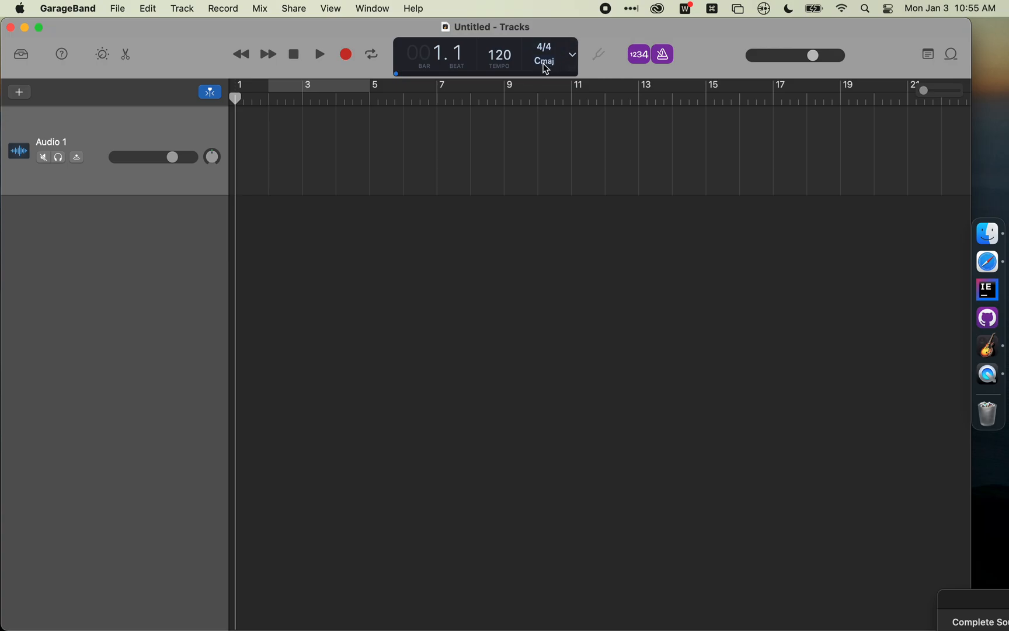
pyautogui.click(547, 69)
pyautogui.click(615, 35)
pyautogui.click(641, 60)
# Play the empty project while switching the metronome off and on, stop playback, and return the playhead to the start.
pyautogui.press('space')
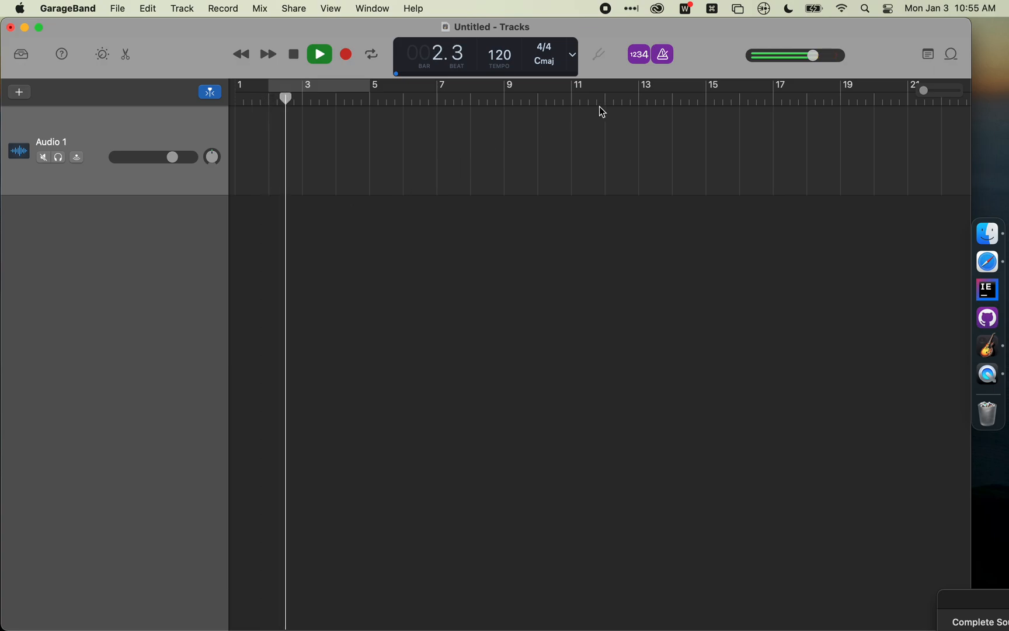
pyautogui.click(666, 55)
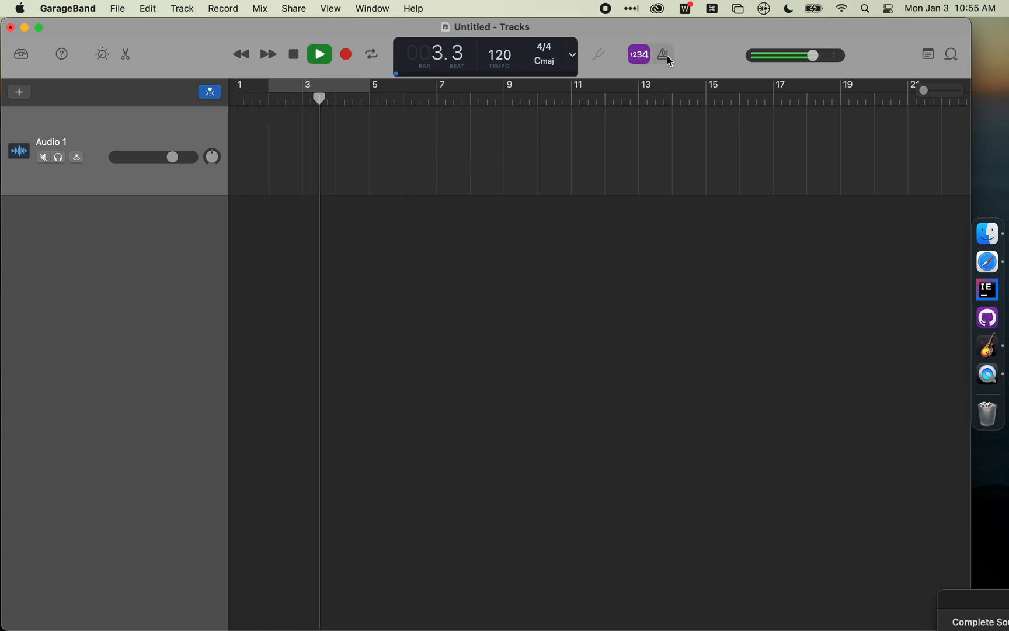
pyautogui.click(667, 55)
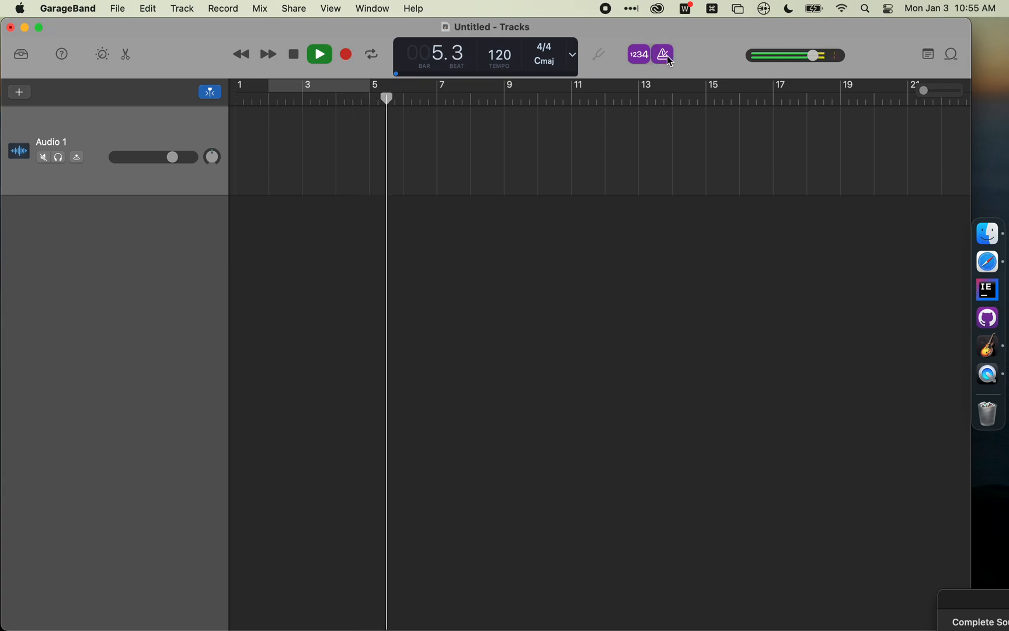
pyautogui.press('space')
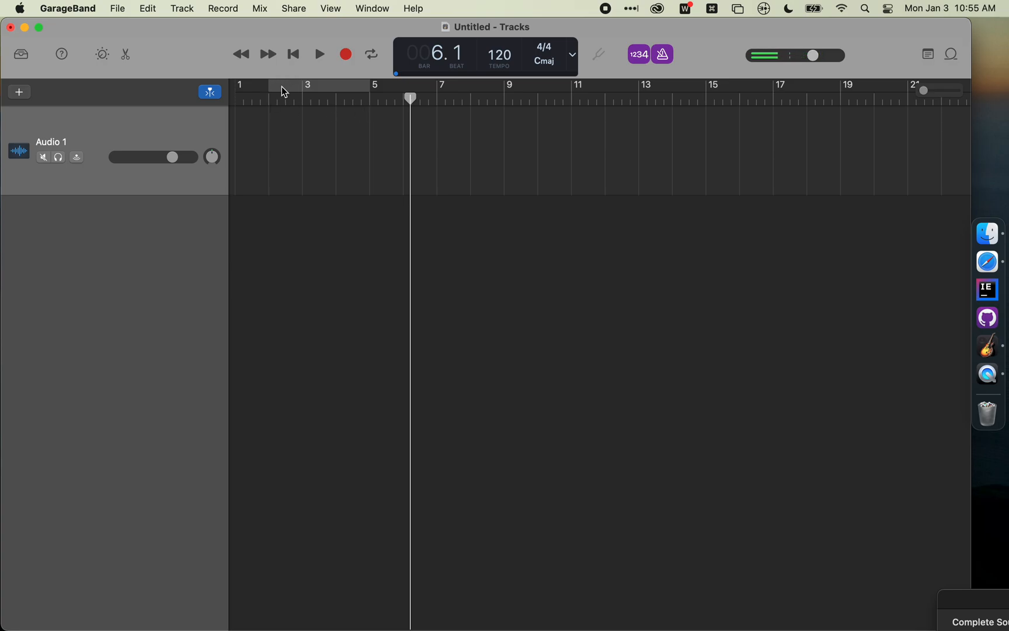
pyautogui.press('Return')
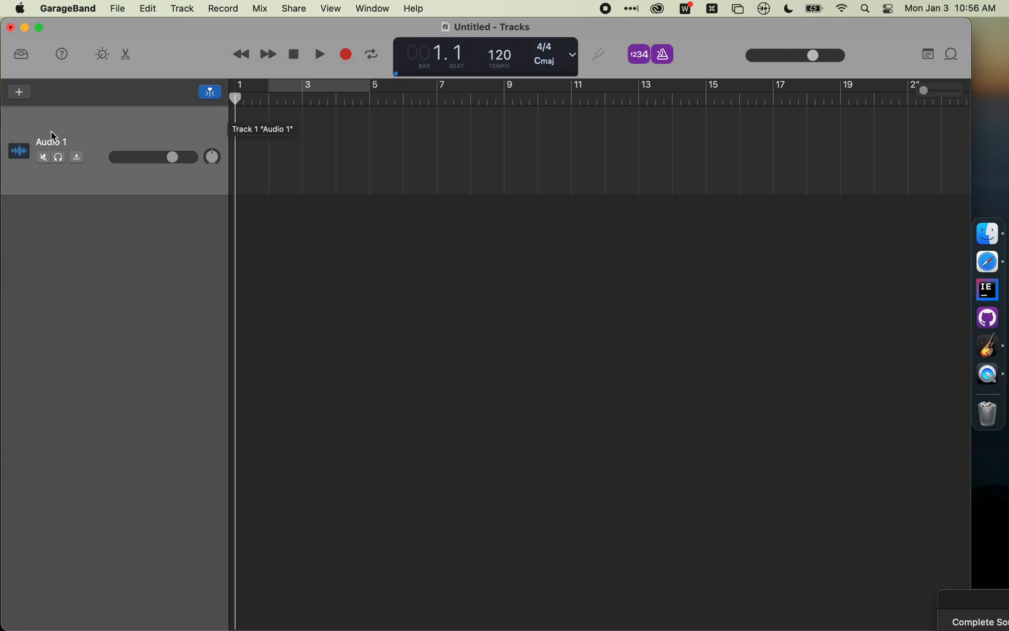
# Try recording on the Audio 1 track, move the sound library download window aside, stop, and return to the project start.
pyautogui.click(347, 55)
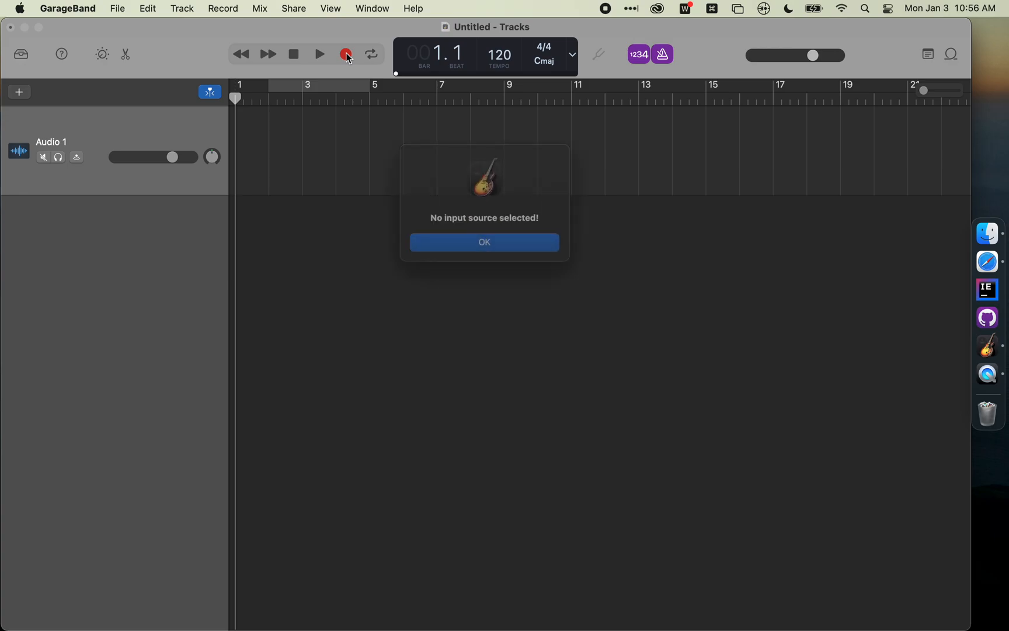
pyautogui.click(427, 245)
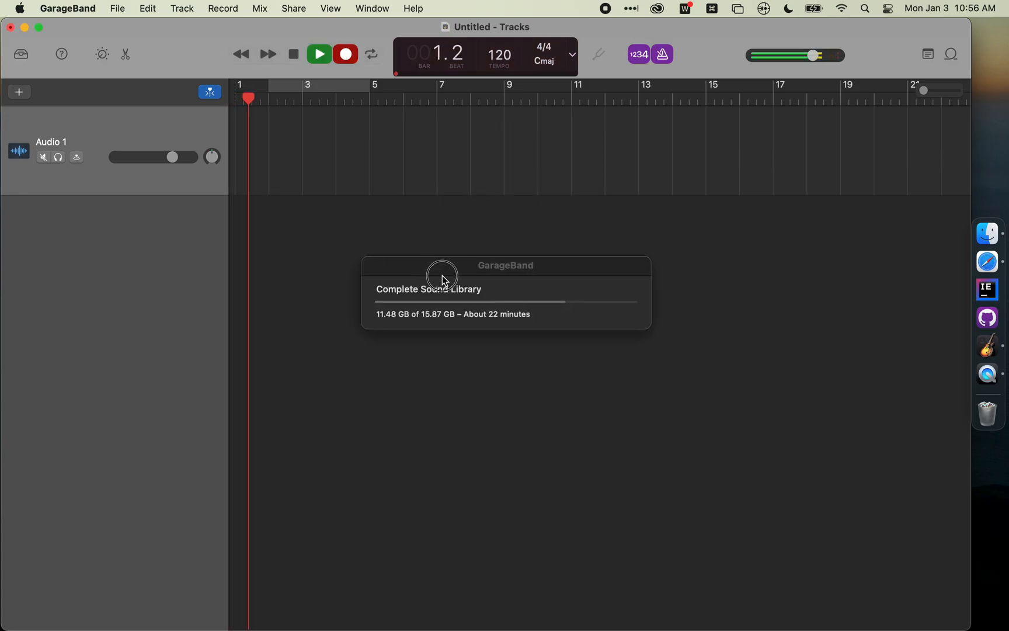
pyautogui.moveTo(442, 276); pyautogui.dragTo(934, 577)
pyautogui.click(293, 55)
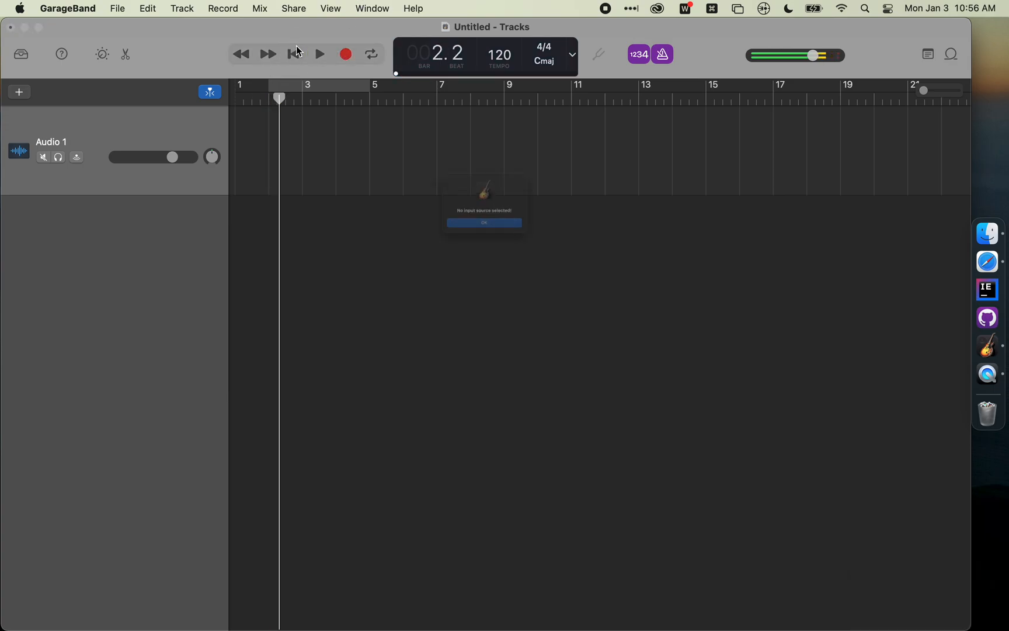
pyautogui.click(434, 240)
pyautogui.press('Return')
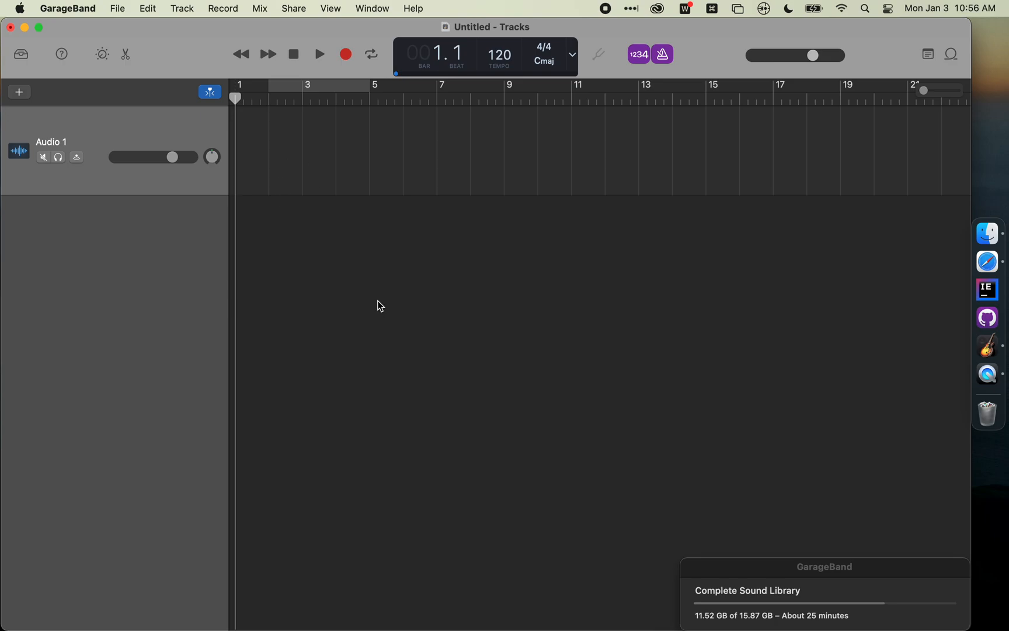
# Open the loop browser and preview the 60s Shuffle Drumset 01 loop.
pyautogui.click(953, 55)
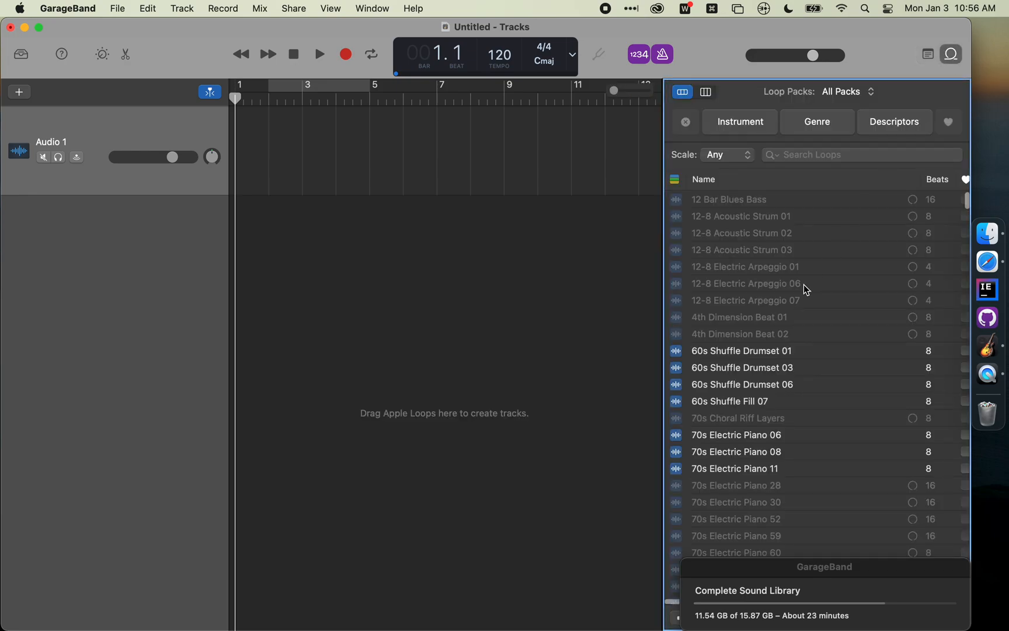
pyautogui.scroll(-5, 804, 285)
pyautogui.scroll(5, 804, 285)
pyautogui.click(750, 354)
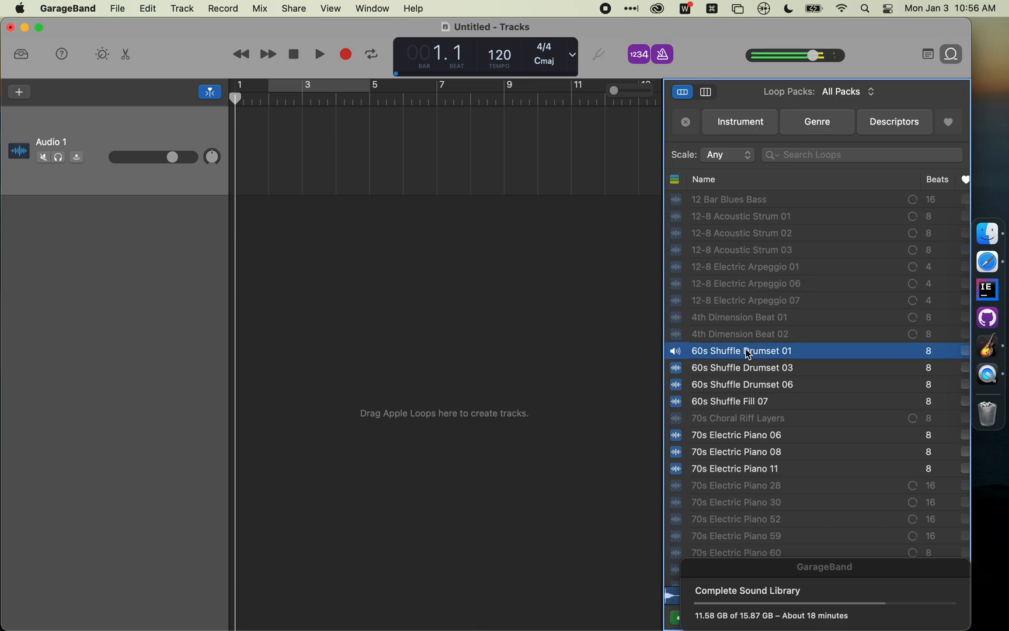
pyautogui.click(750, 354)
# Look over the loop list and its instrument, genre and descriptor filter categories.
pyautogui.scroll(-5, 748, 353)
pyautogui.scroll(5, 747, 352)
pyautogui.click(737, 133)
pyautogui.click(820, 114)
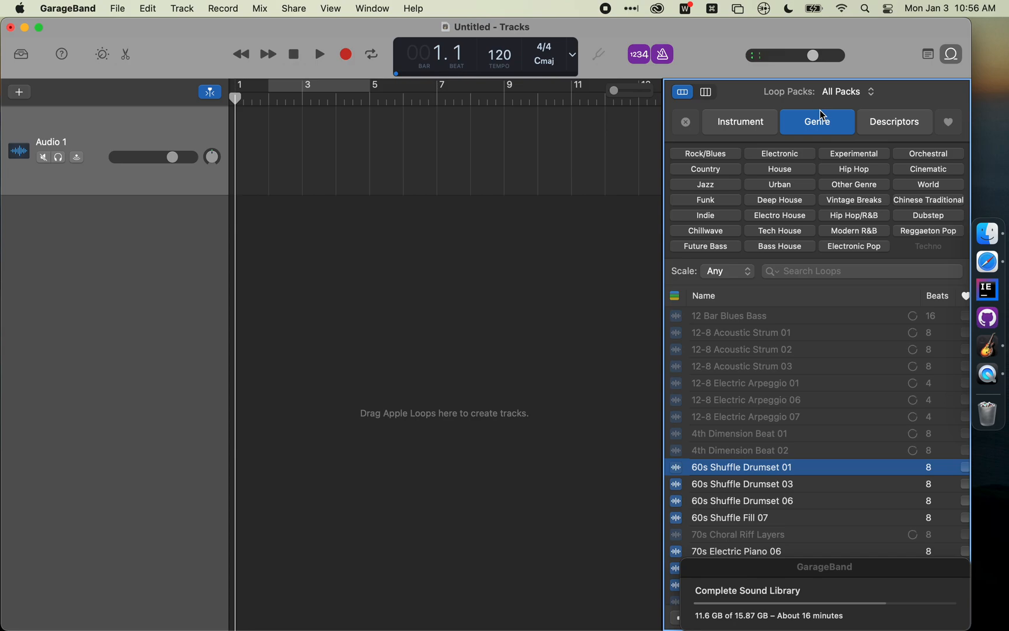
pyautogui.click(883, 125)
# Filter the loops by the Guitars instrument category and browse to the Across the Liffey loops.
pyautogui.click(736, 124)
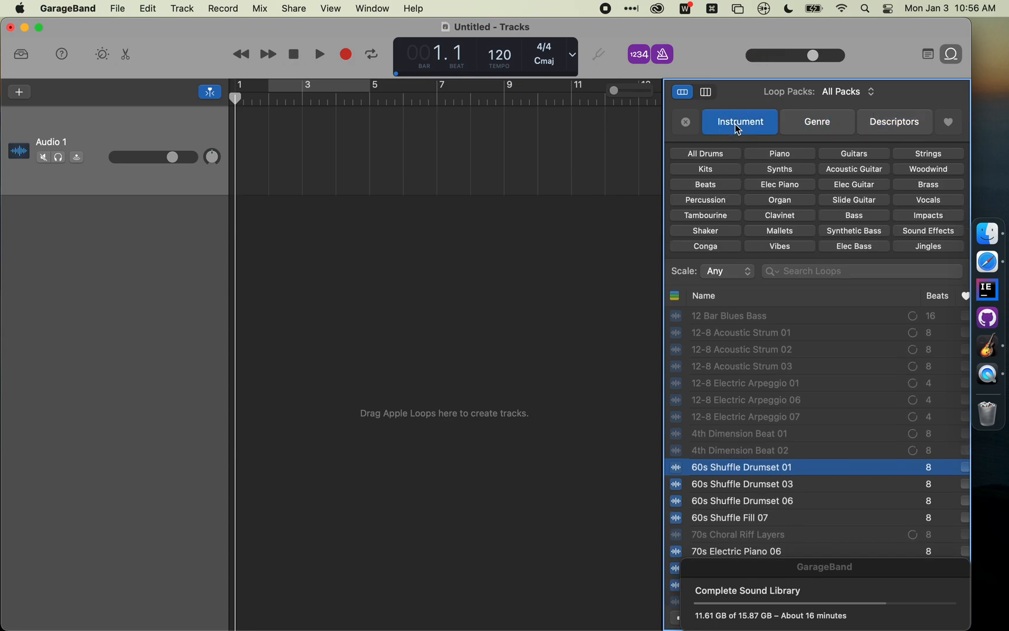
pyautogui.click(844, 153)
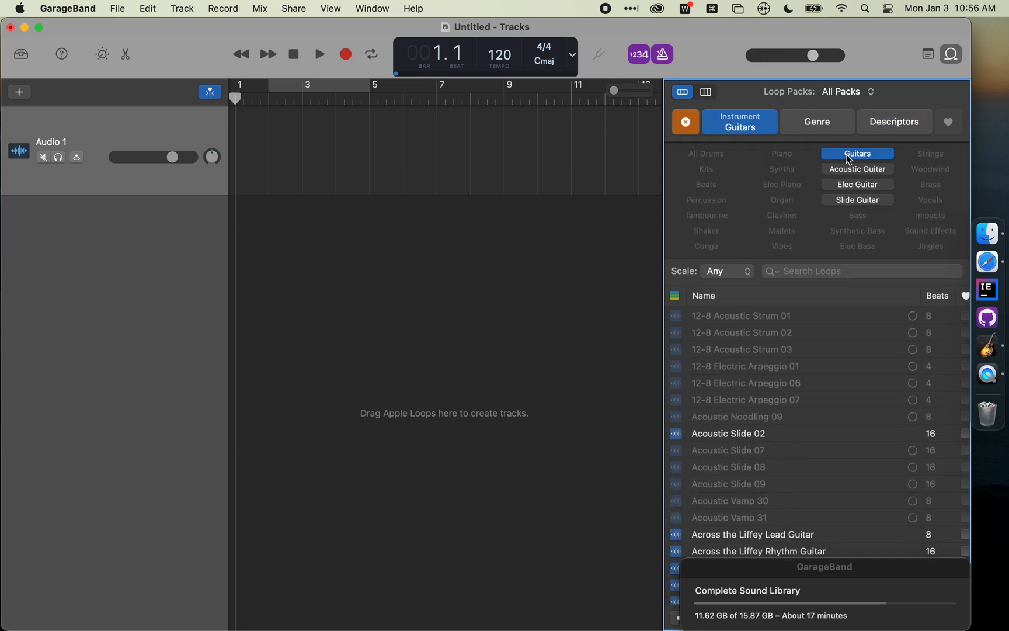
pyautogui.scroll(-5, 802, 417)
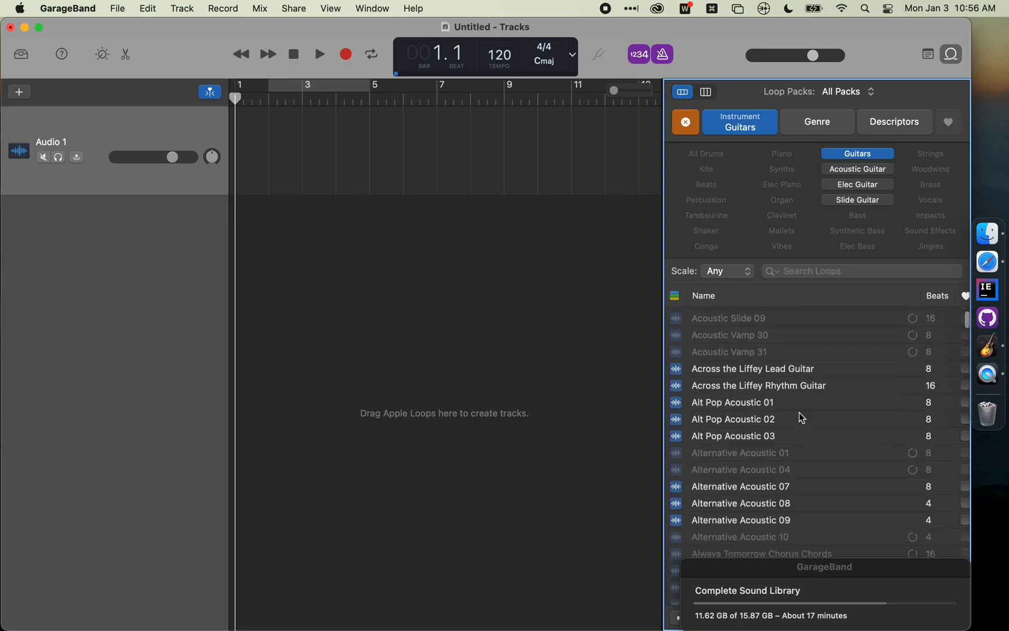
# Preview the Across the Liffey Lead Guitar loop and place it at bar 1 of the Audio 1 track, adopting the loop's tempo and key.
pyautogui.click(741, 371)
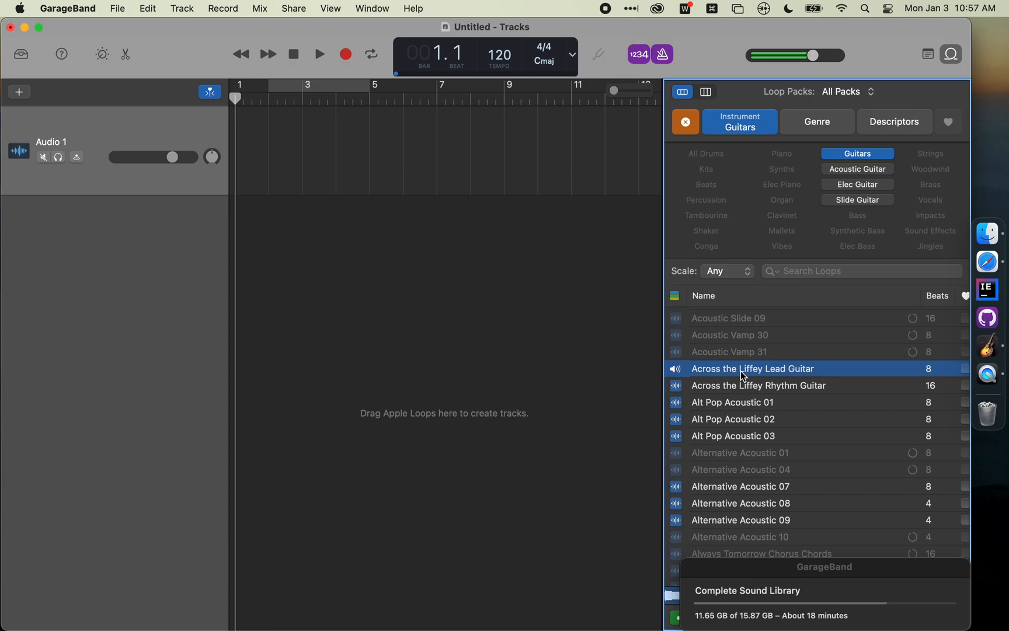
pyautogui.click(742, 371)
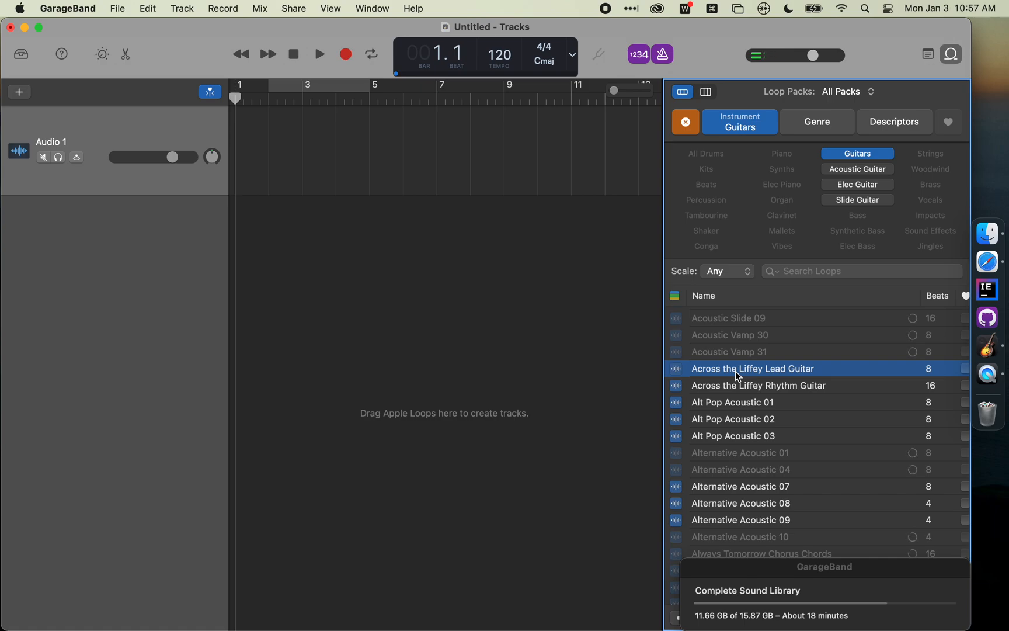
pyautogui.moveTo(736, 370); pyautogui.dragTo(236, 157)
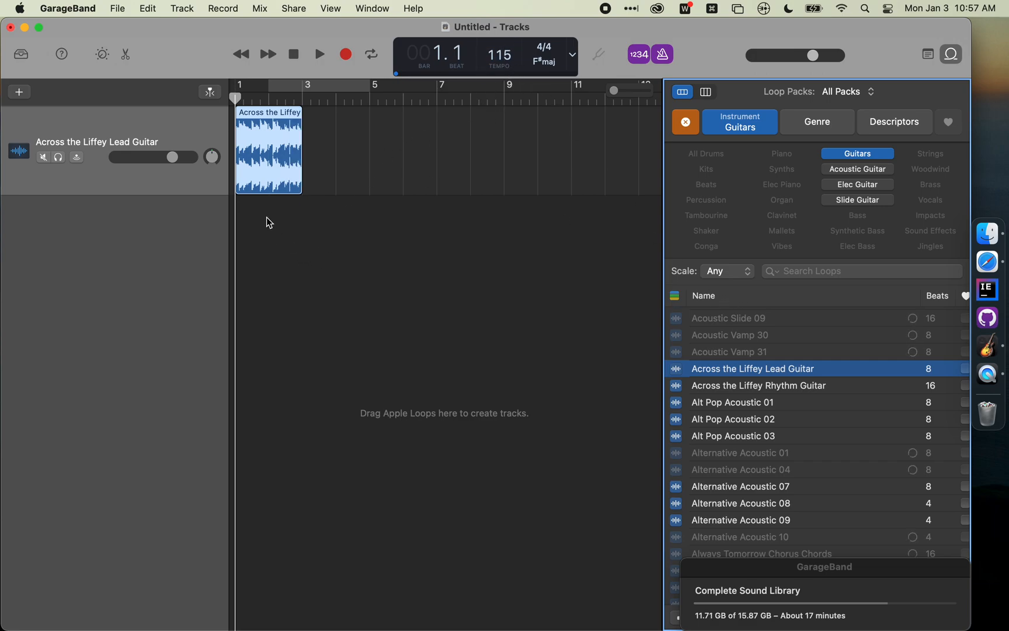
pyautogui.click(321, 270)
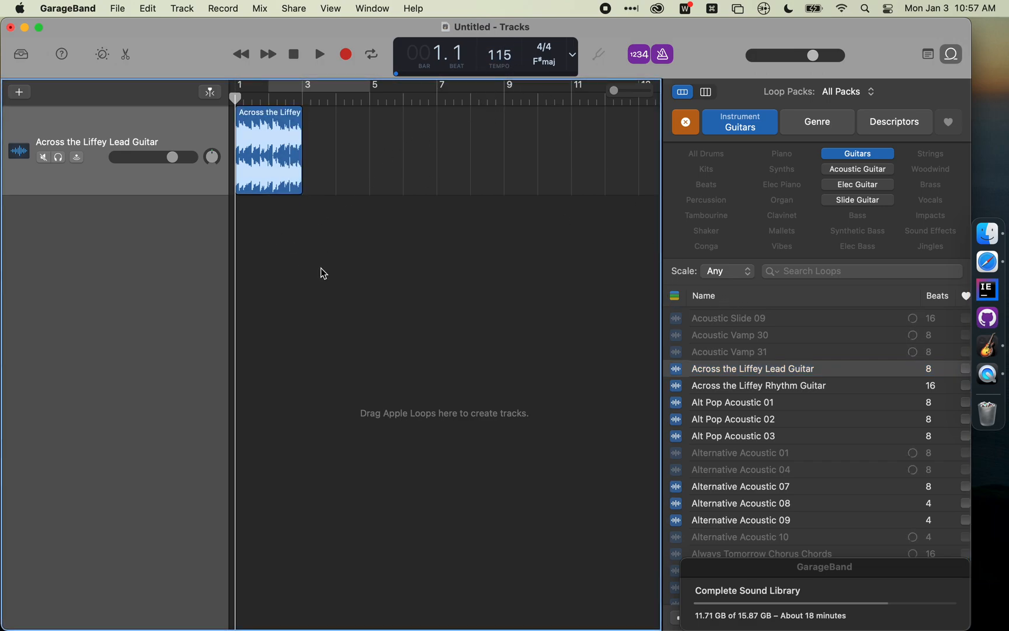
# Play the lead guitar region, pausing once and resuming past its end, and switch the metronome off.
pyautogui.press('space')
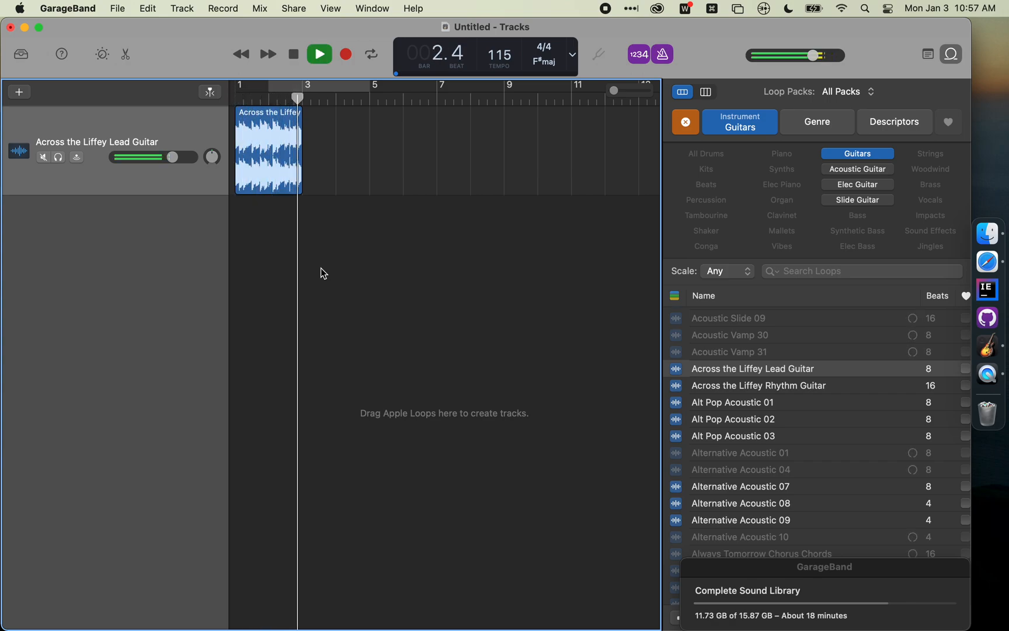
pyautogui.press('space')
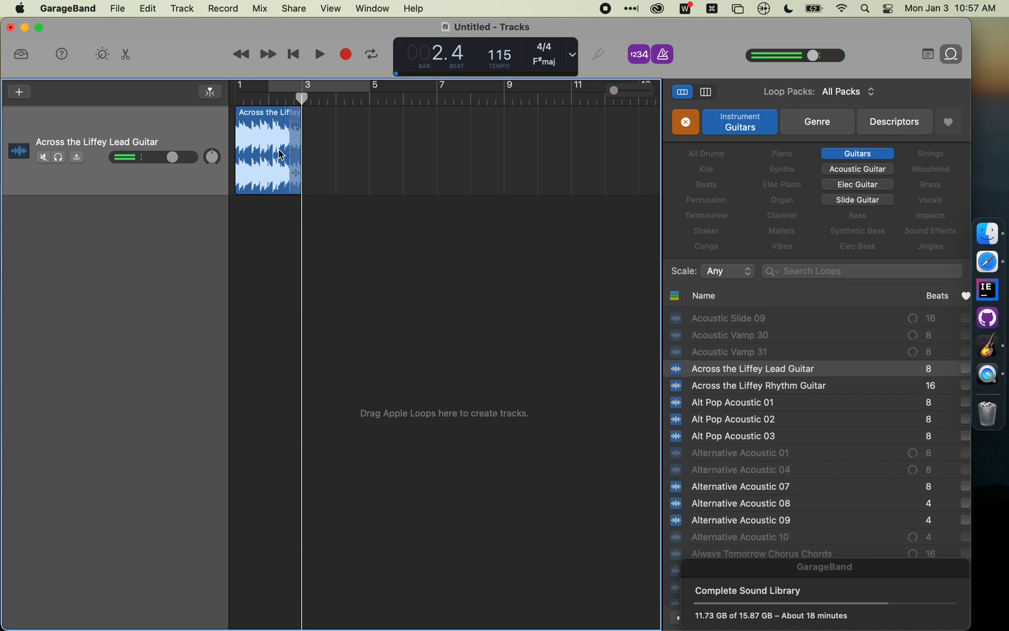
pyautogui.press('space')
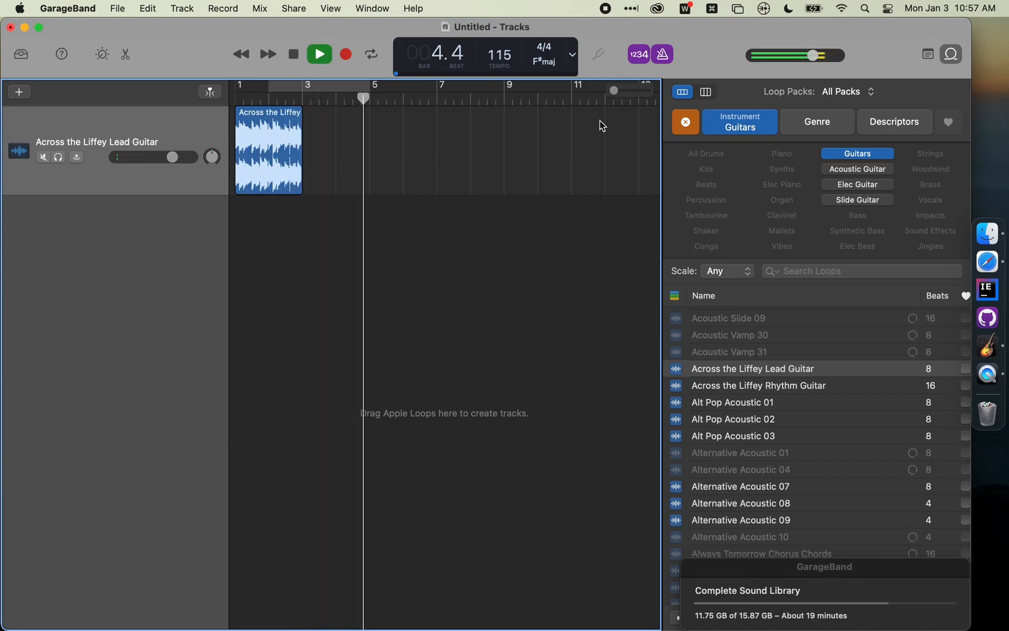
pyautogui.press('space')
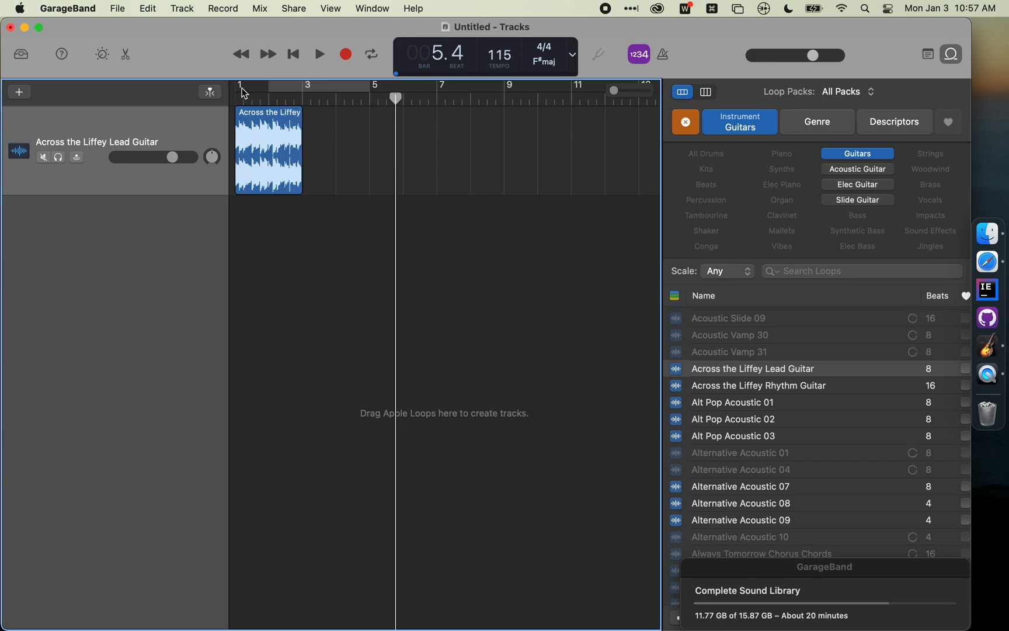
# Cycle playback from bar 1 to bar 3 over the lead guitar region, stop, and turn the cycle off.
pyautogui.moveTo(244, 92); pyautogui.dragTo(299, 91)
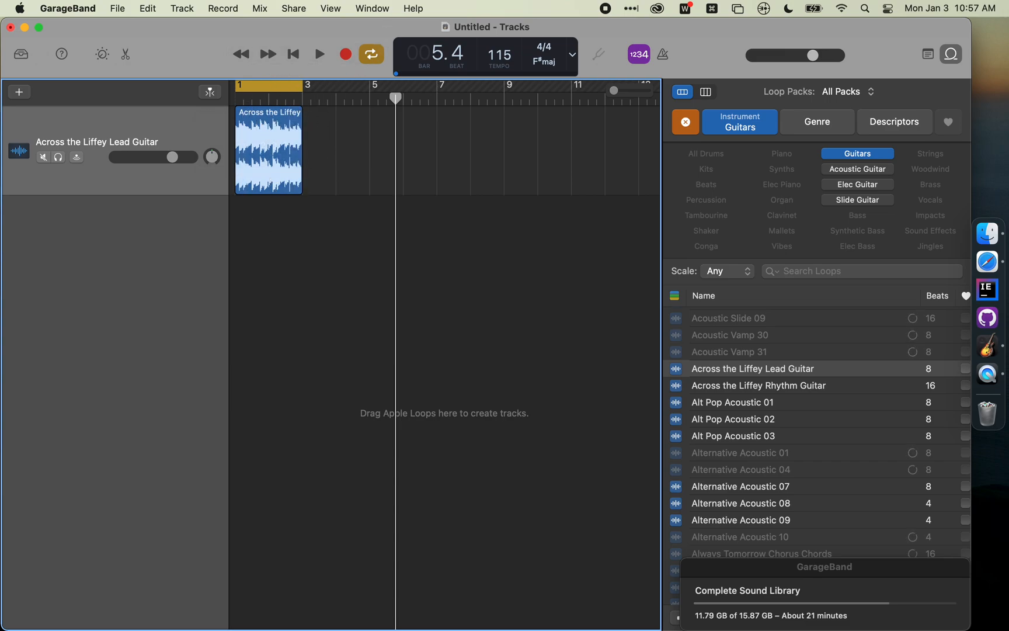
pyautogui.press('space')
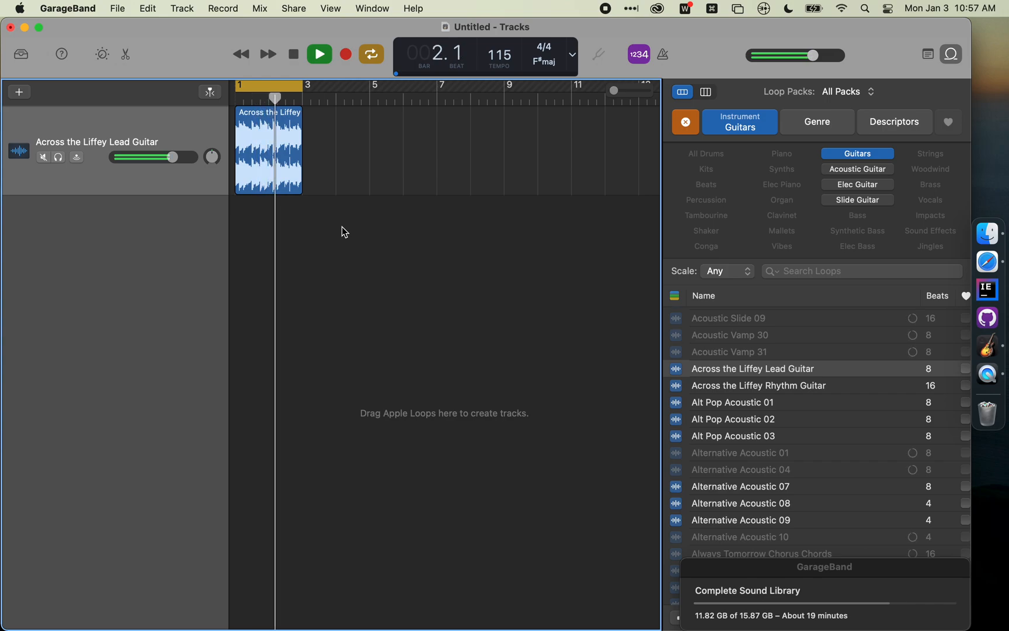
pyautogui.press('space')
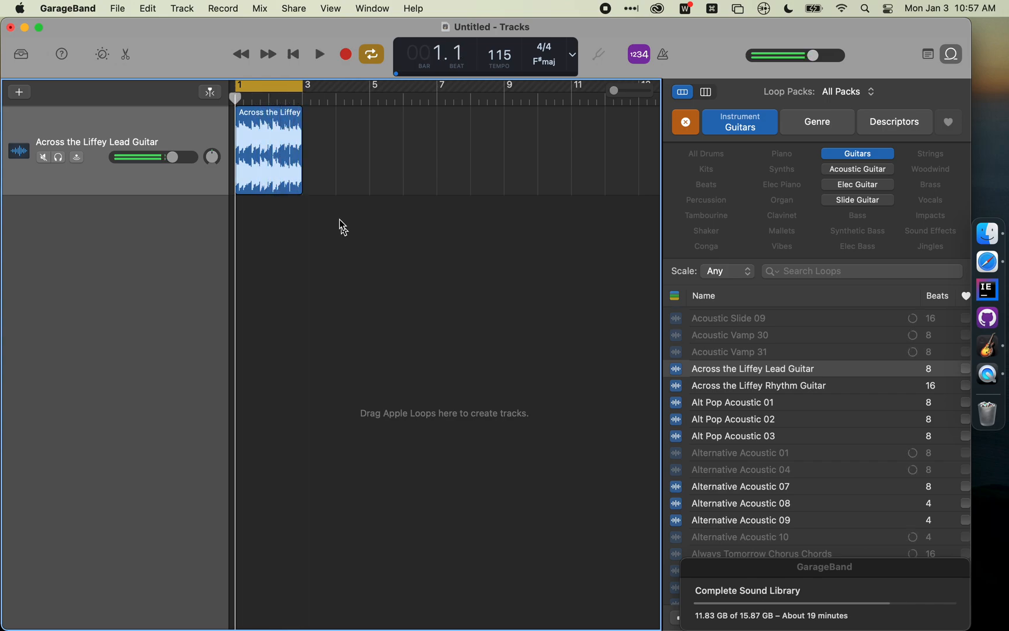
pyautogui.click(282, 93)
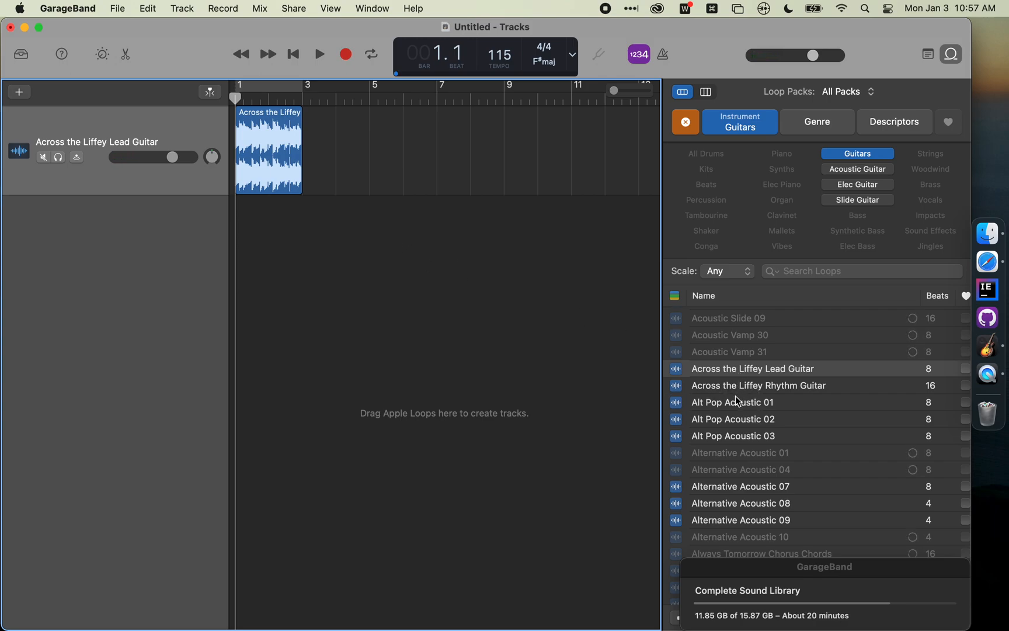
# Add the Across the Liffey Rhythm Guitar loop at bar 3 on a new track and copy the lead guitar region to bars 3 and 5.
pyautogui.click(809, 388)
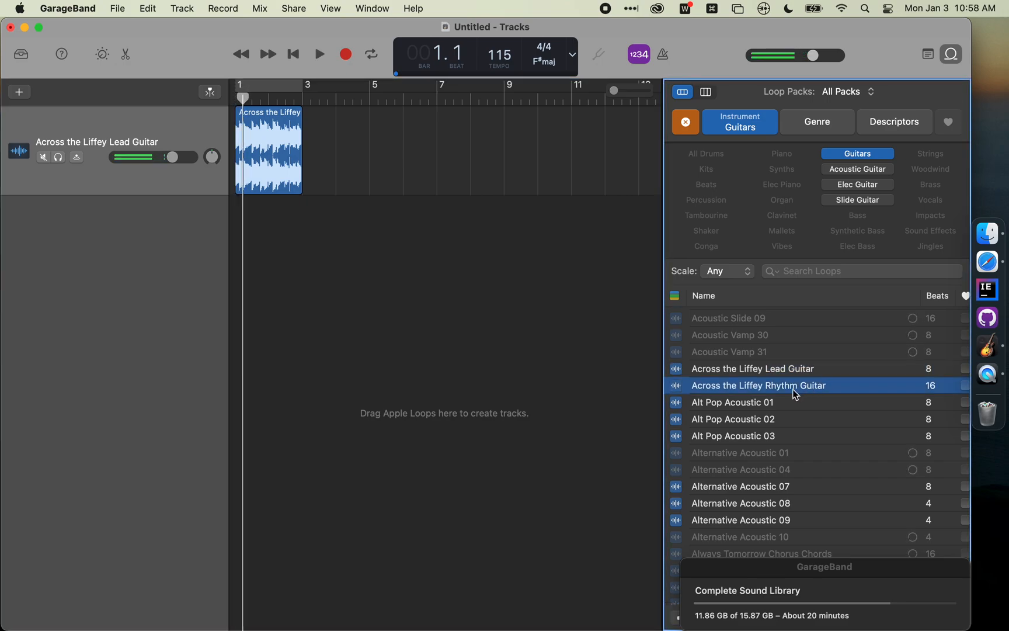
pyautogui.moveTo(793, 389); pyautogui.dragTo(305, 260)
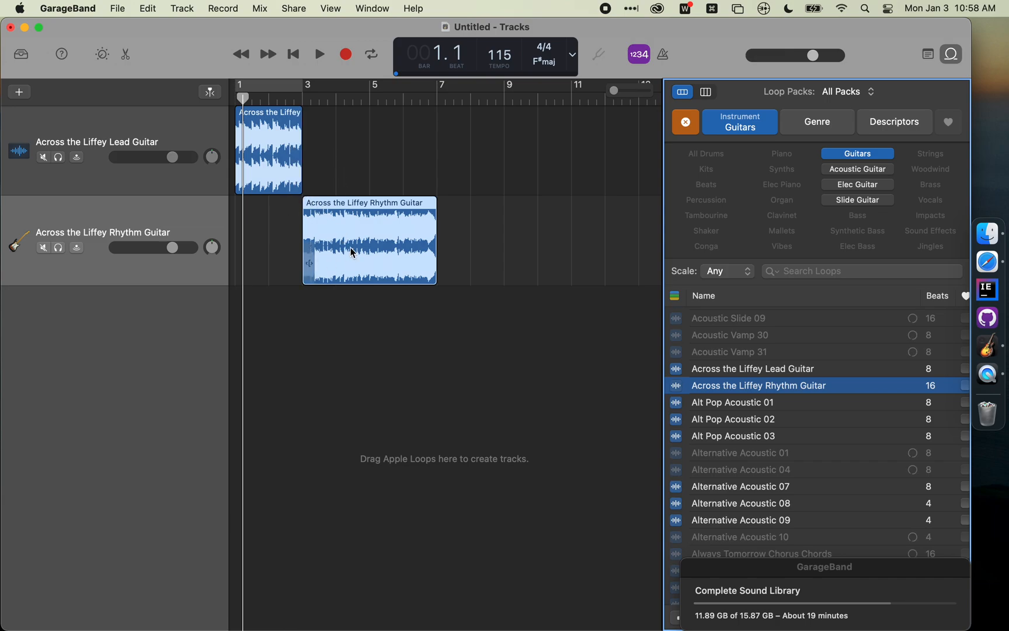
pyautogui.click(282, 326)
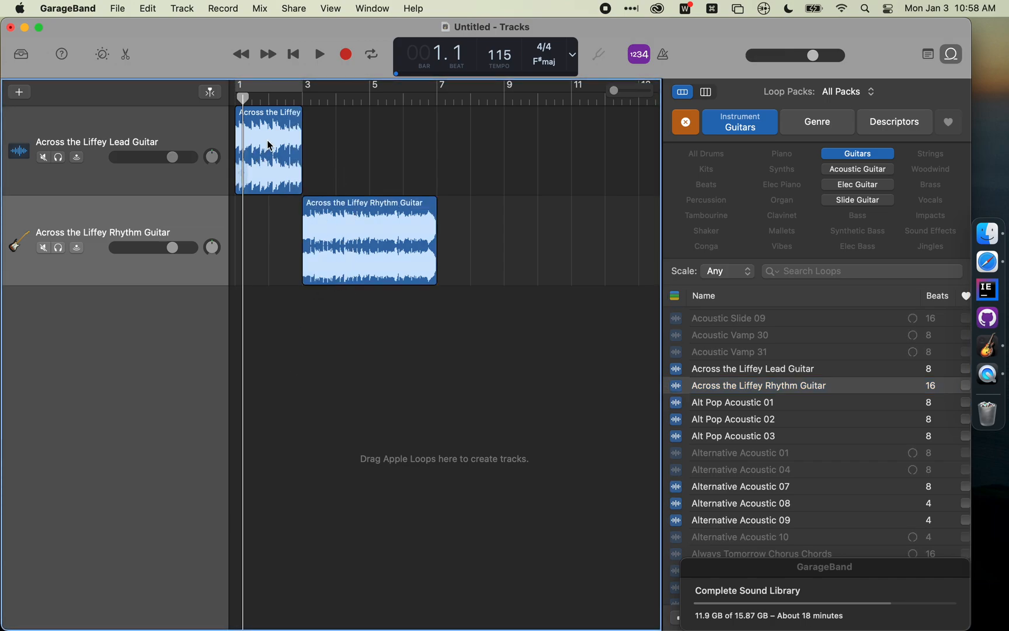
pyautogui.moveTo(269, 146); pyautogui.dragTo(398, 137)
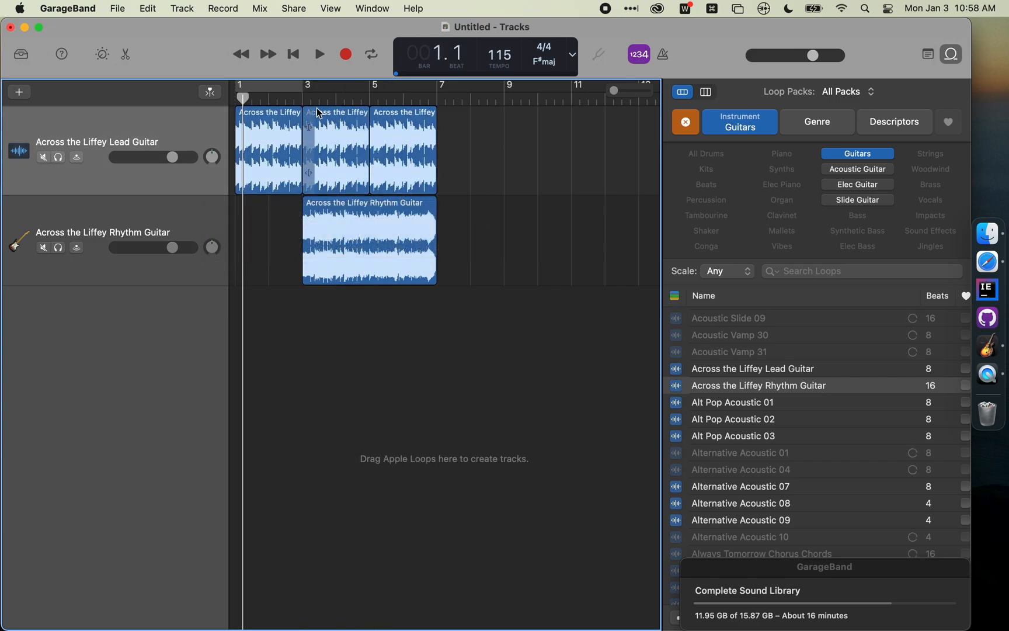
# Cycle playback from bar 3 to bar 7 over both guitar tracks, stop, and turn the cycle off.
pyautogui.moveTo(311, 91); pyautogui.dragTo(435, 94)
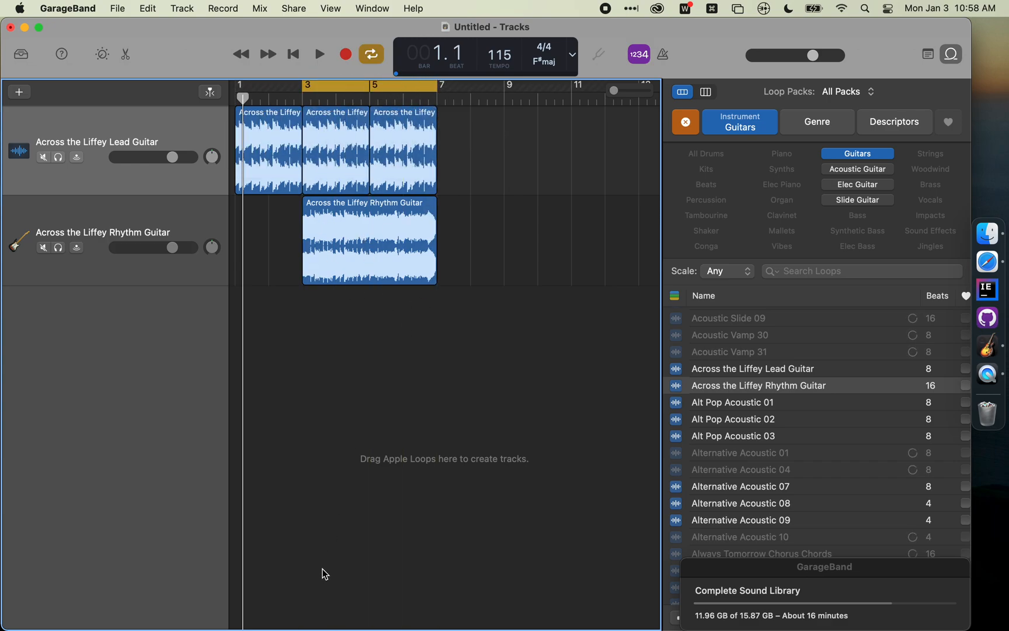
pyautogui.press('space')
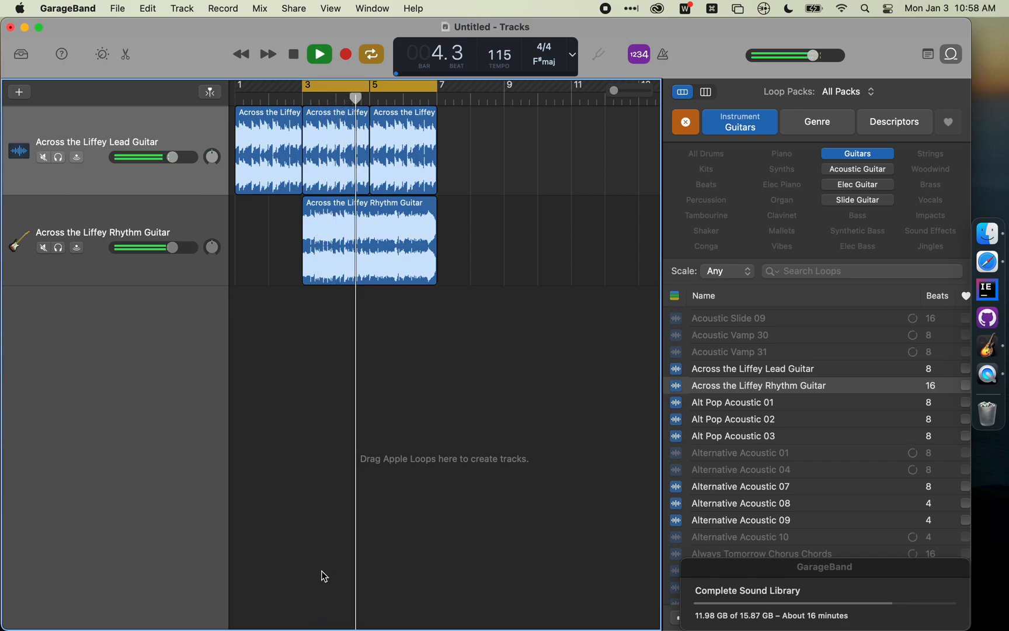
pyautogui.press('space')
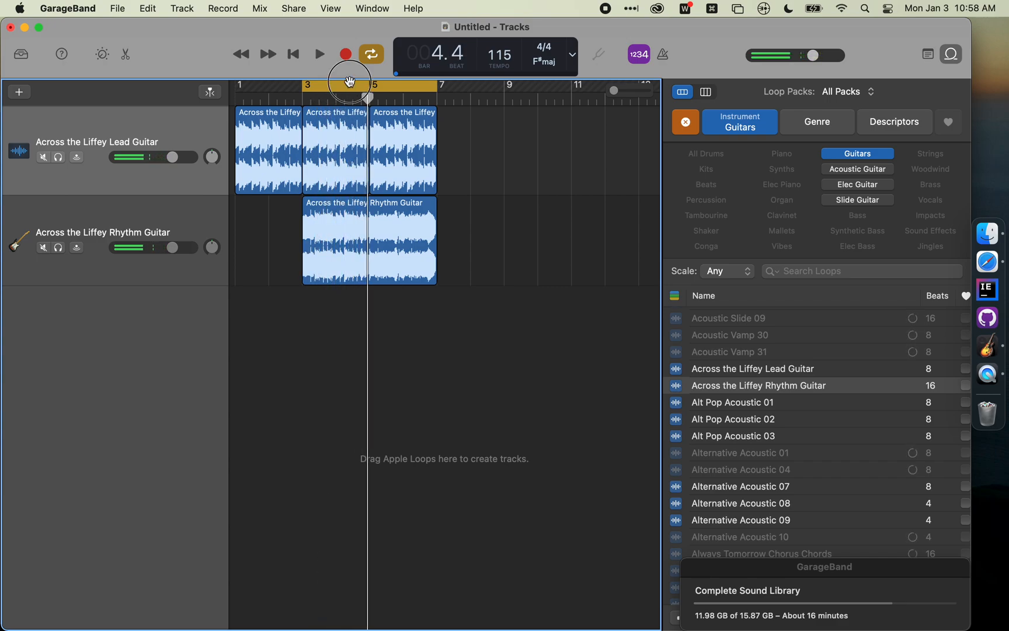
pyautogui.click(352, 86)
# Play the whole guitar arrangement from the project start to bar 7 and return the playhead to the start.
pyautogui.press('Return')
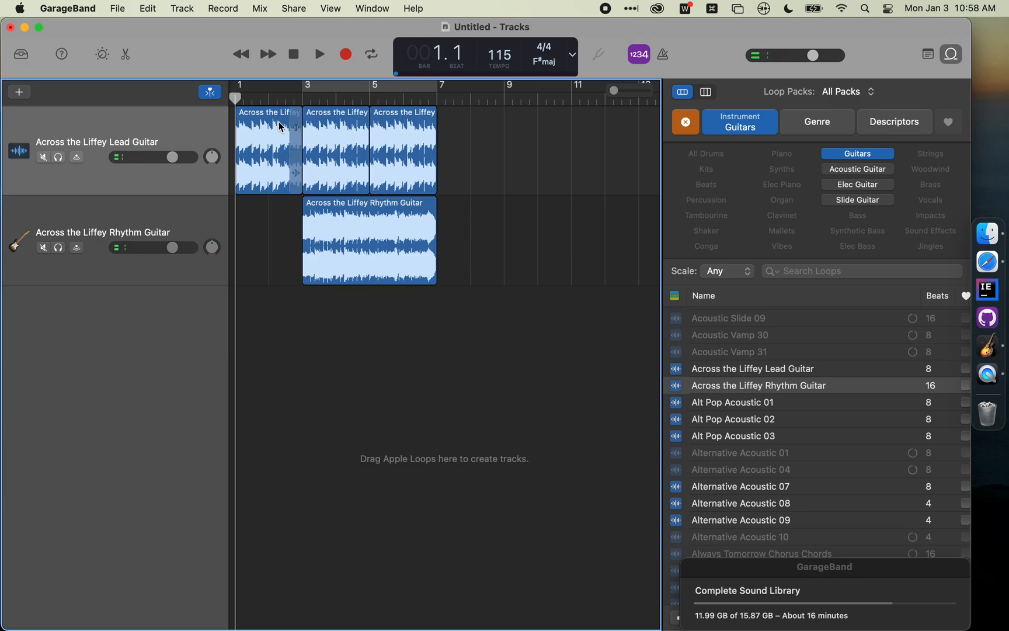
pyautogui.press('space')
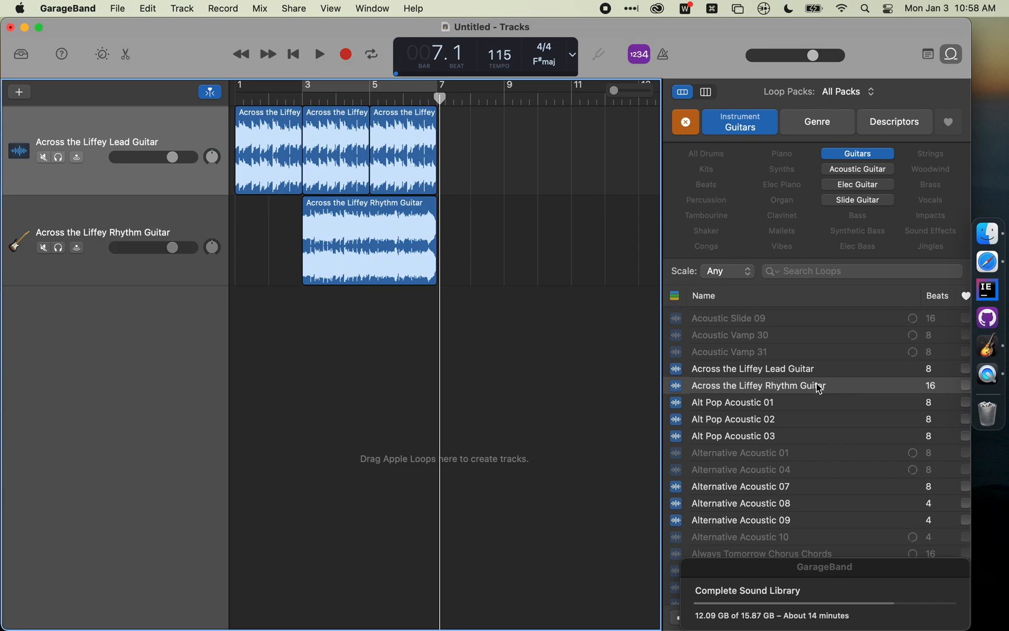
pyautogui.scroll(-5, 804, 407)
pyautogui.scroll(1, 804, 407)
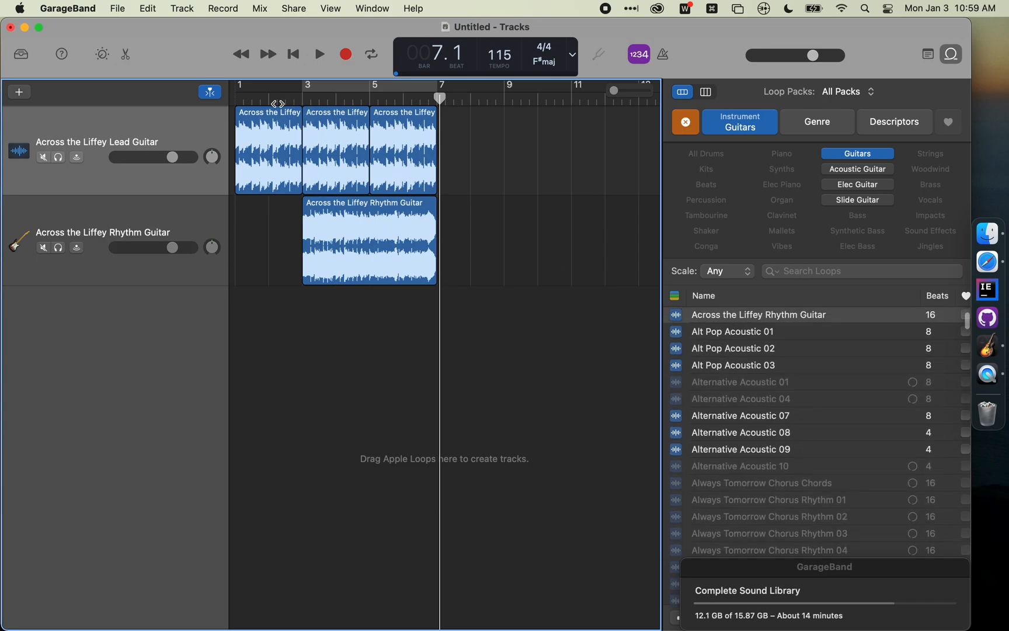
pyautogui.click(237, 98)
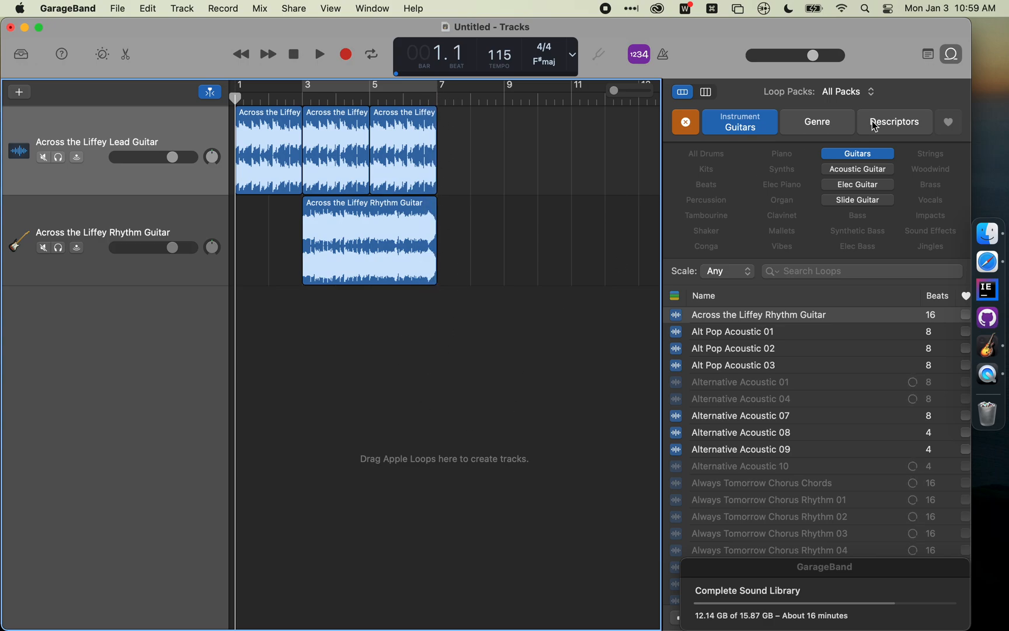
# Switch the loop filter from Guitars to Beats and preview Acoustic Layers Beat 03 and Acoustic Layers Beat 01.
pyautogui.click(860, 158)
pyautogui.click(707, 184)
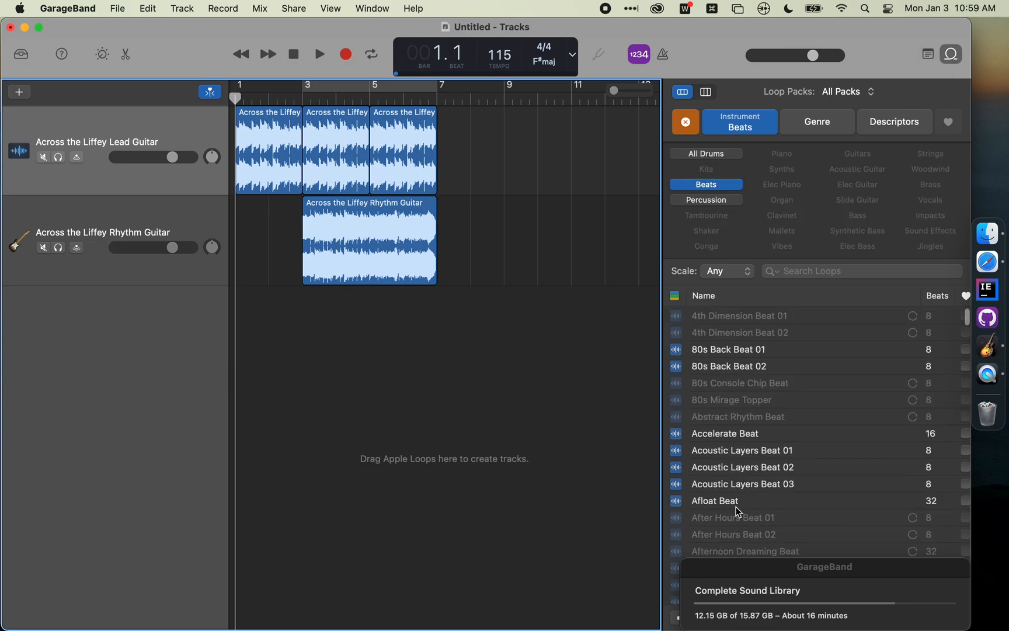
pyautogui.click(753, 480)
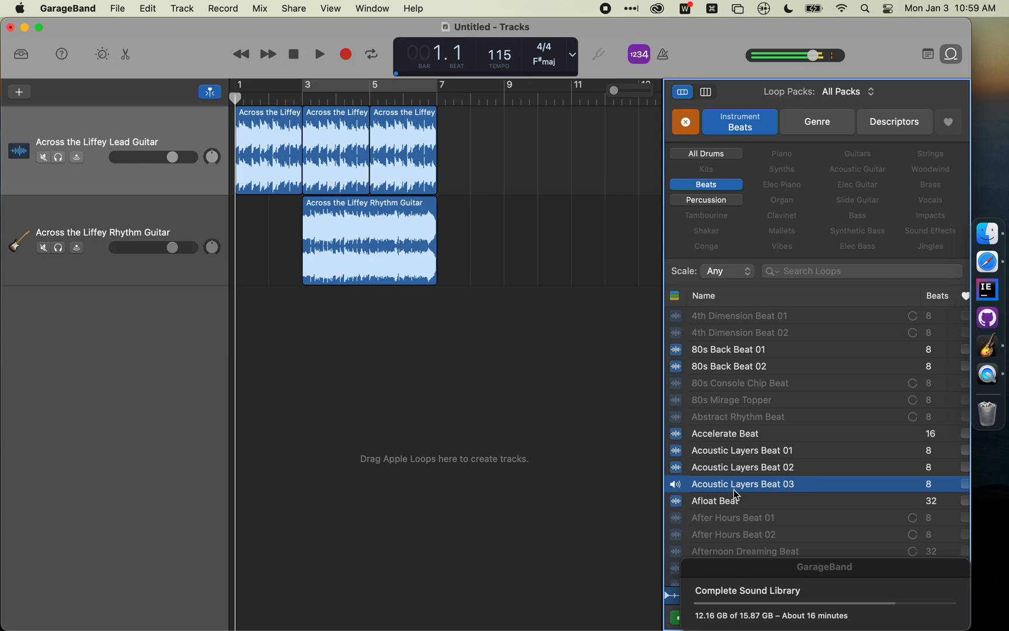
pyautogui.click(743, 451)
pyautogui.click(743, 451)
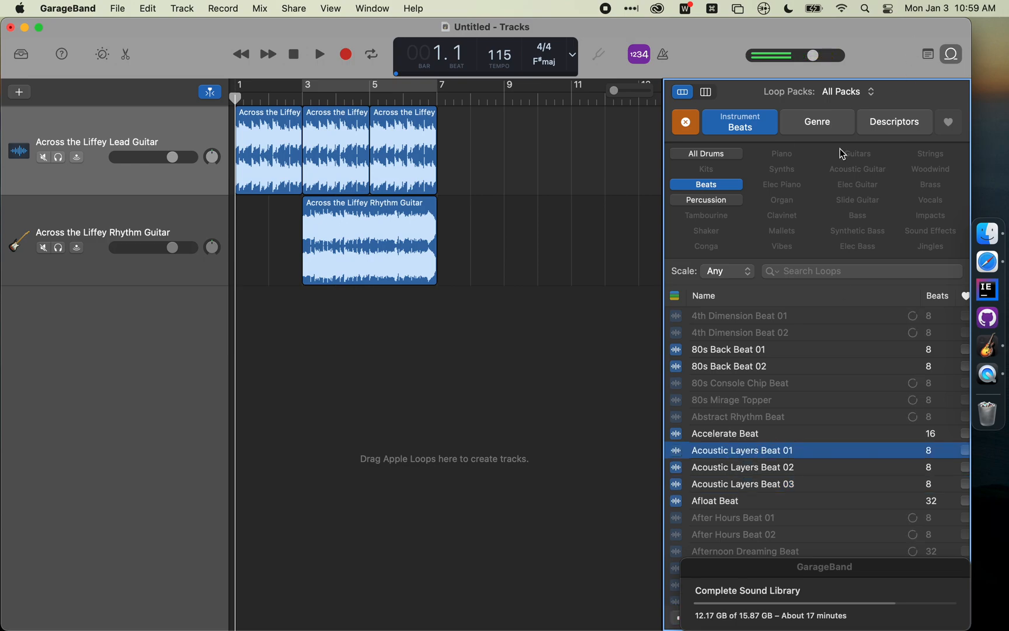
# Hide the loop browser, add a Drummer track, and move it below the rhythm guitar track.
pyautogui.click(943, 57)
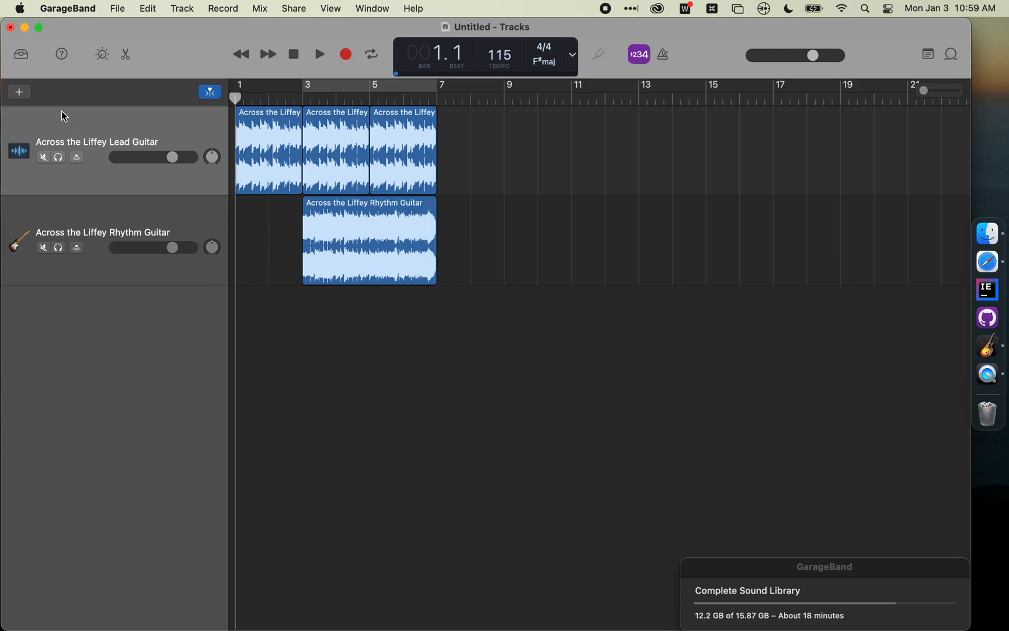
pyautogui.click(19, 94)
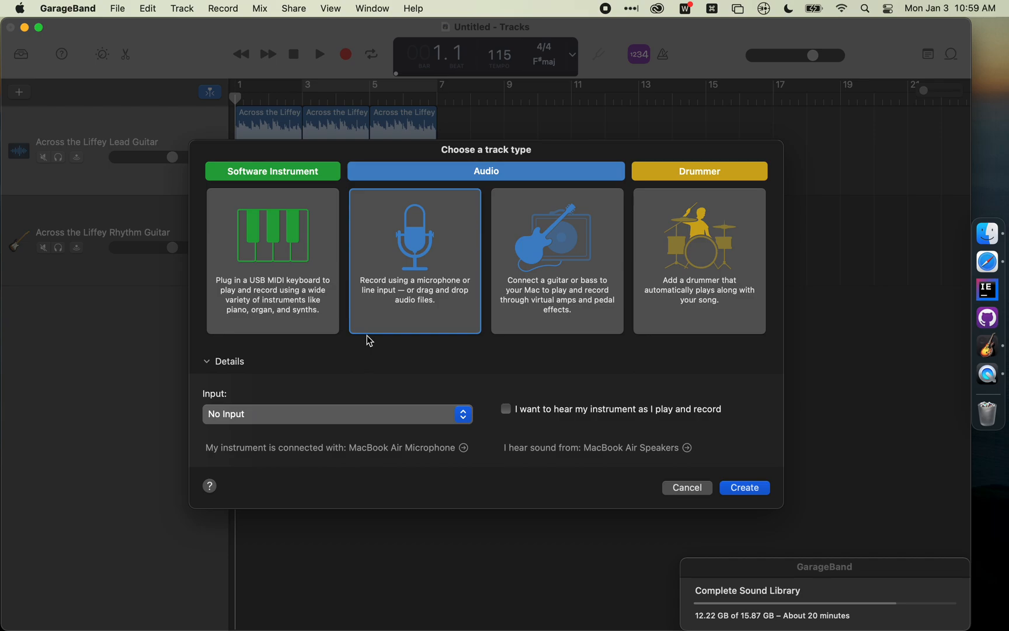
pyautogui.click(683, 229)
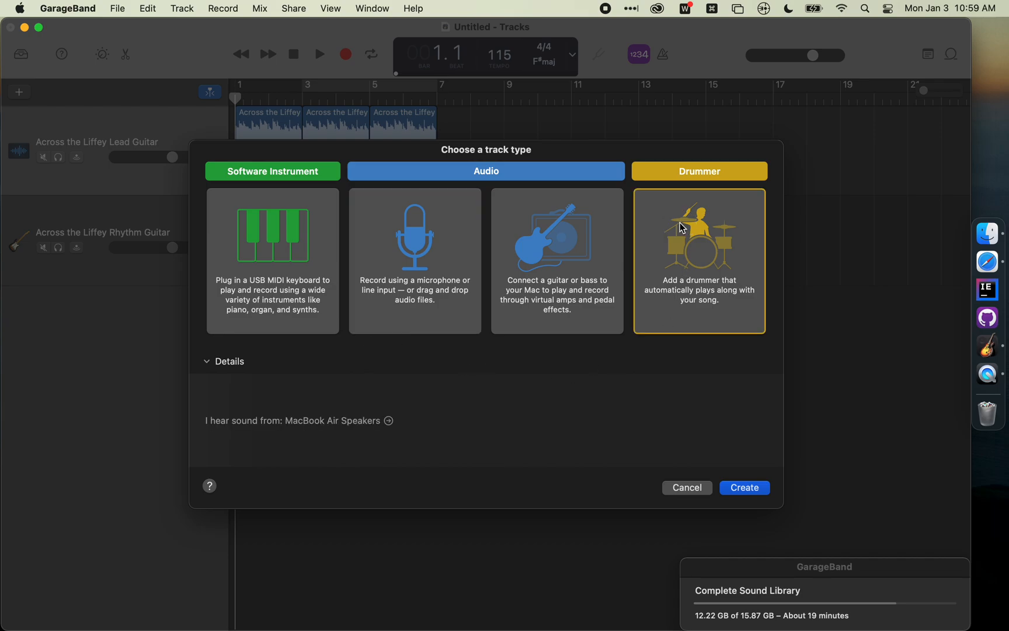
pyautogui.click(747, 489)
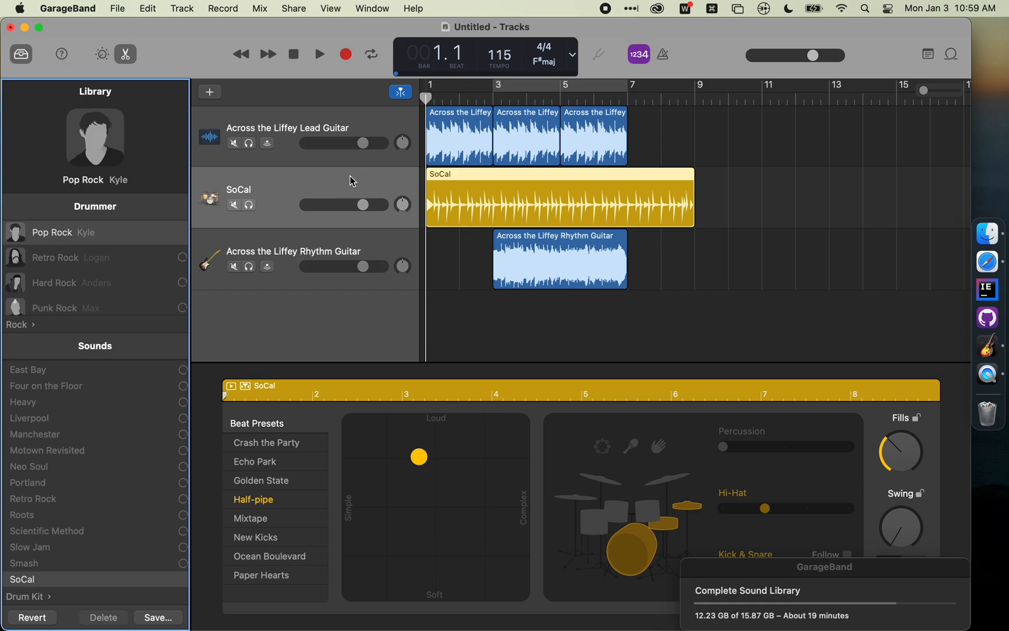
pyautogui.moveTo(315, 182); pyautogui.dragTo(308, 266)
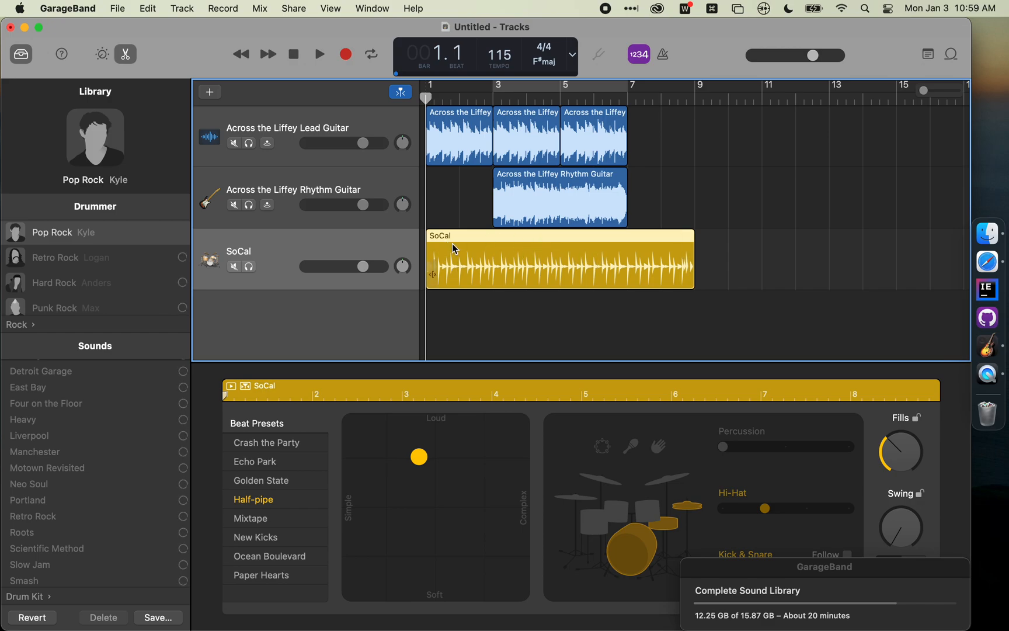
# Copy the guitar regions from bars 3 to 7 to bar 7, and fit the SoCal drummer region to bars 7 through 11.
pyautogui.moveTo(647, 191); pyautogui.dragTo(538, 144)
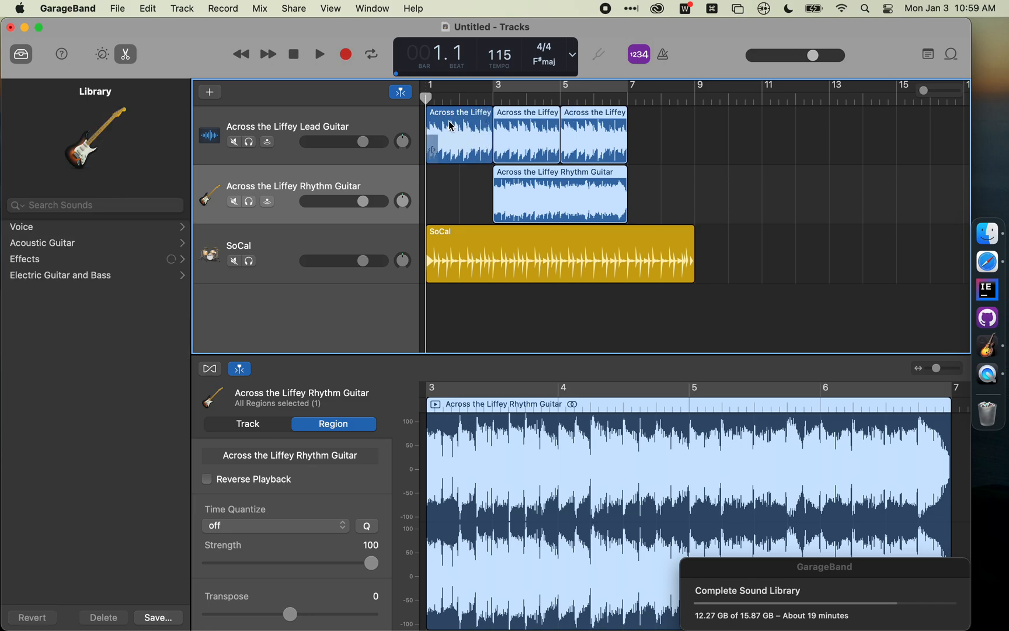
pyautogui.click(682, 187)
pyautogui.moveTo(669, 195); pyautogui.dragTo(650, 131)
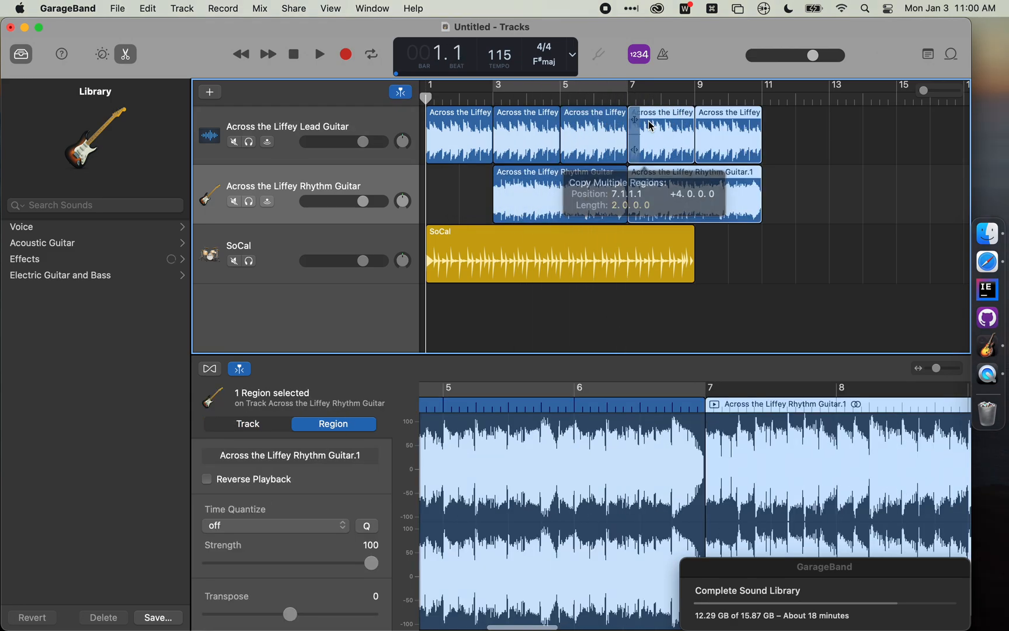
pyautogui.moveTo(486, 237); pyautogui.dragTo(687, 237)
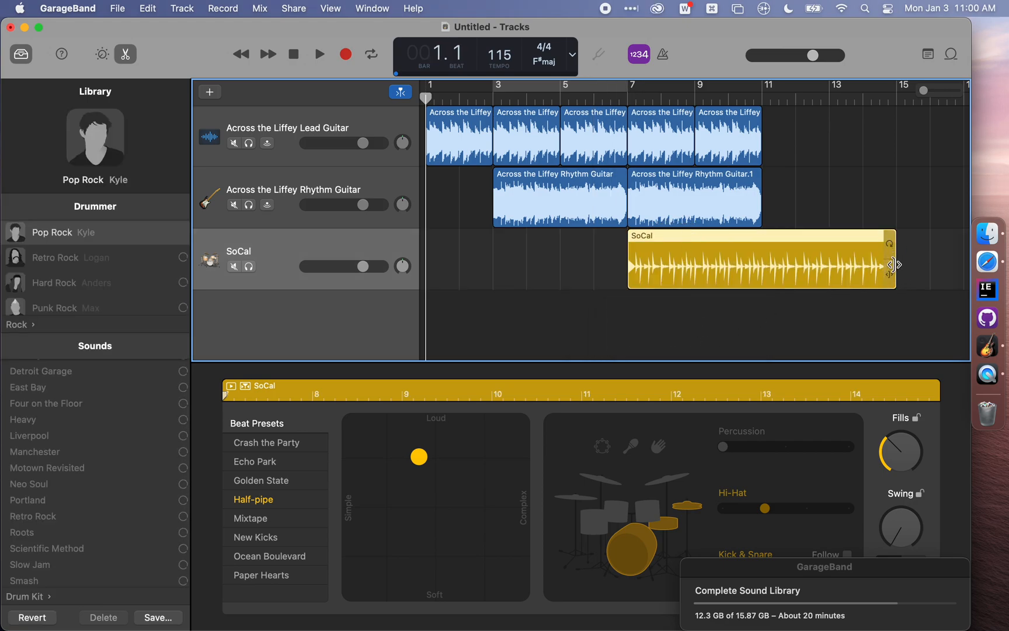
pyautogui.moveTo(890, 264); pyautogui.dragTo(755, 254)
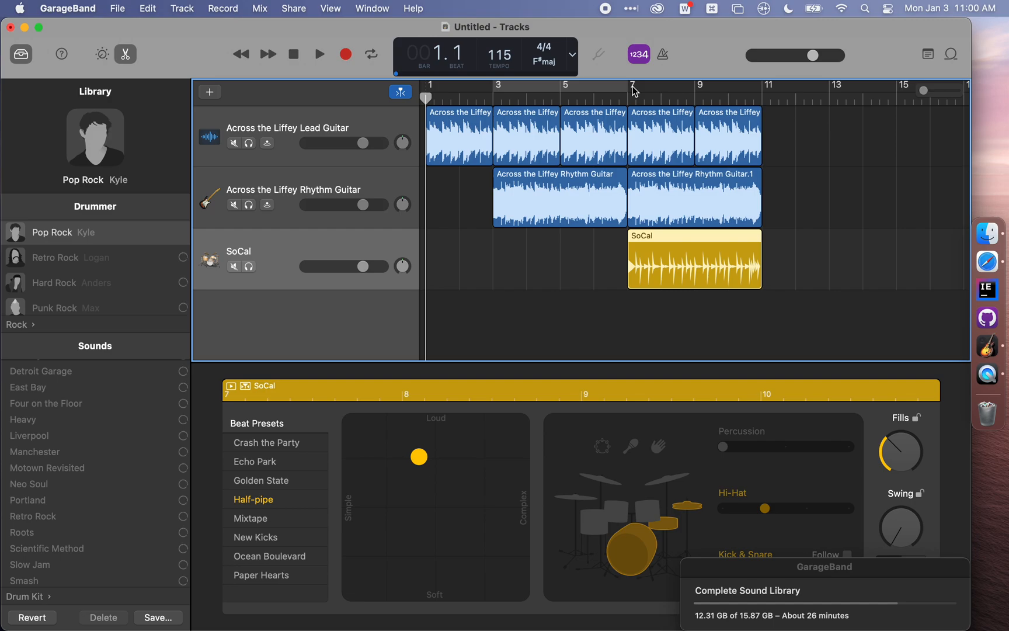
# Cycle playback from bar 7 to bar 11 over the guitars and drums, and stop.
pyautogui.moveTo(635, 91); pyautogui.dragTo(762, 91)
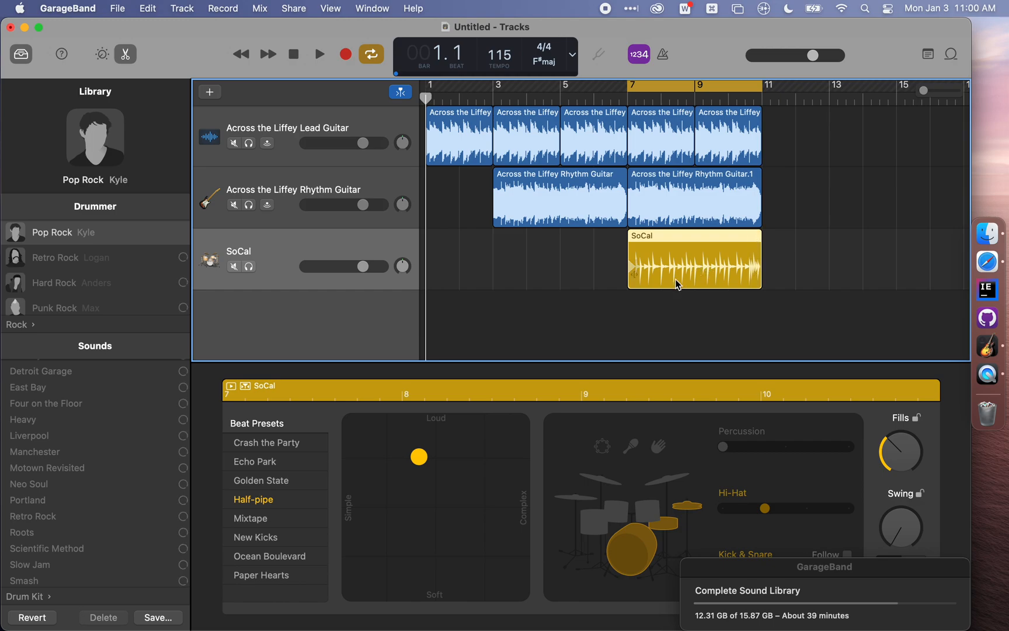
pyautogui.press('space')
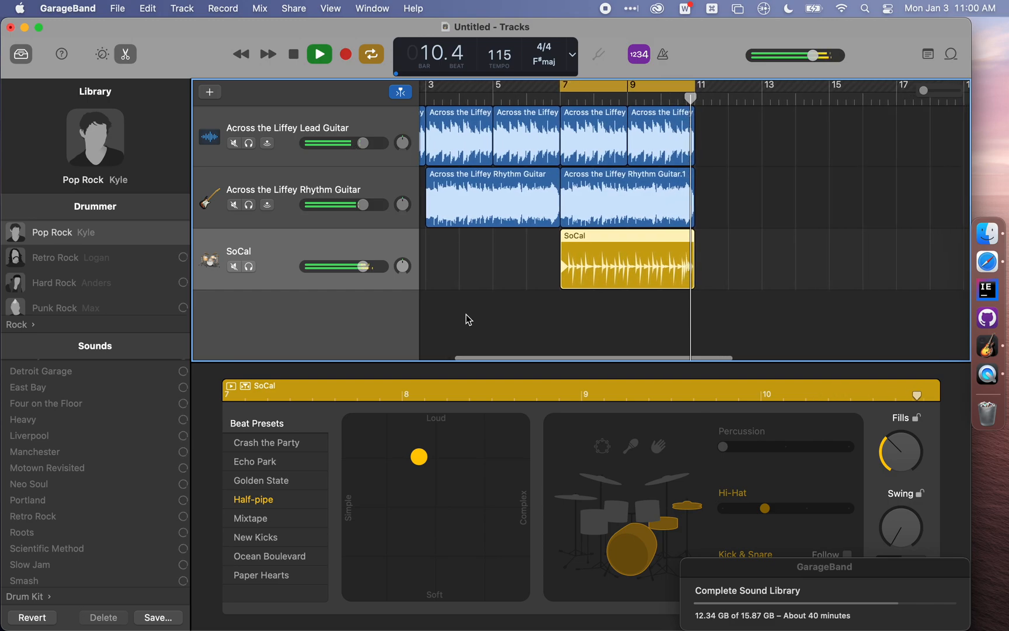
pyautogui.press('space')
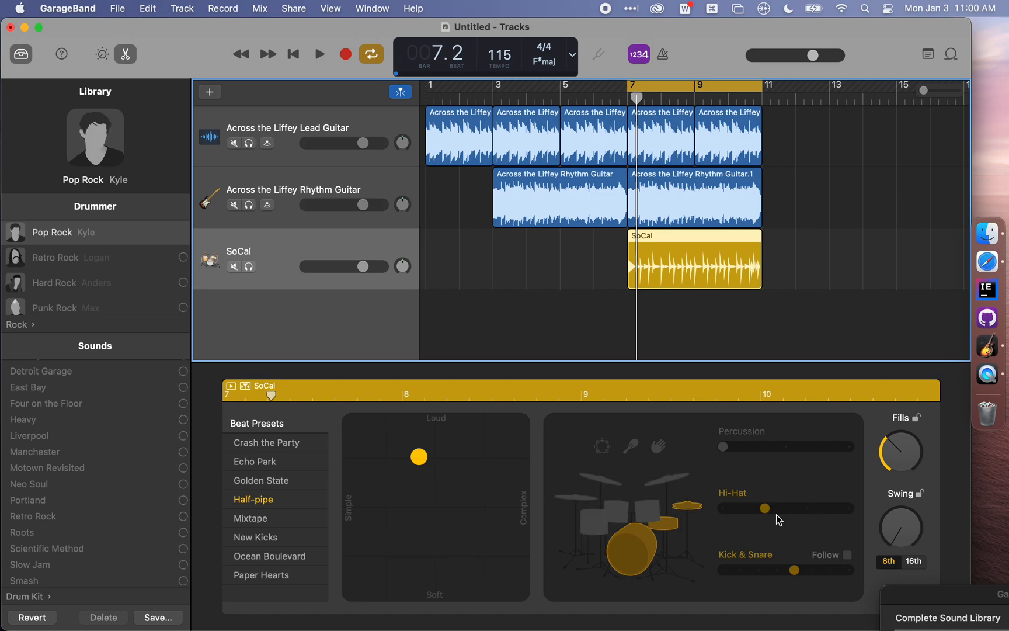
# Audition hi-hat patterns 4, 1 and 3 on the drummer region during playback, return to pattern 4, and stop with kick and snare off.
pyautogui.click(698, 509)
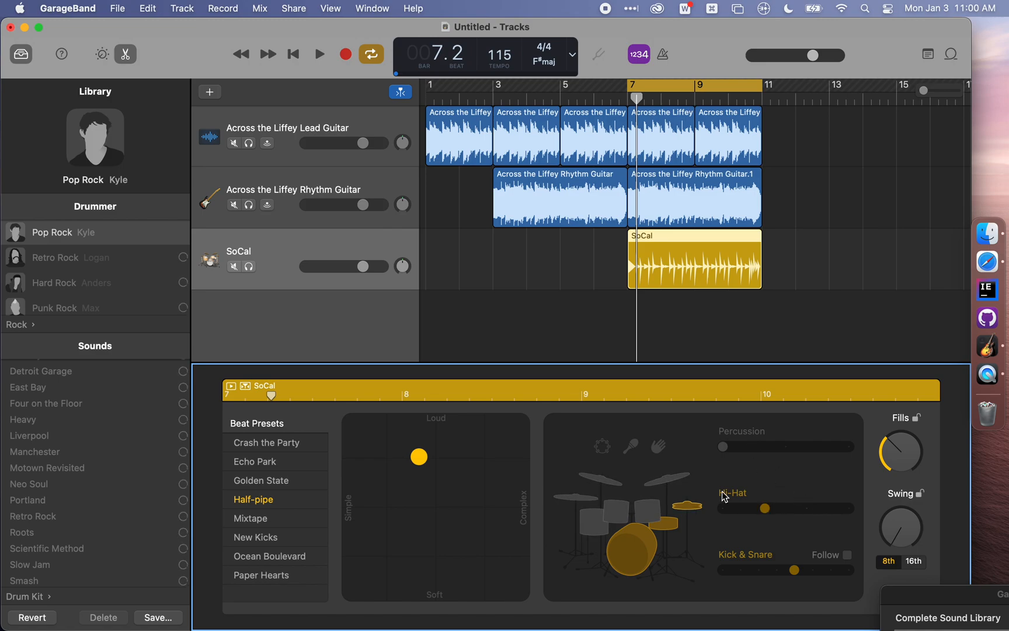
pyautogui.press('space')
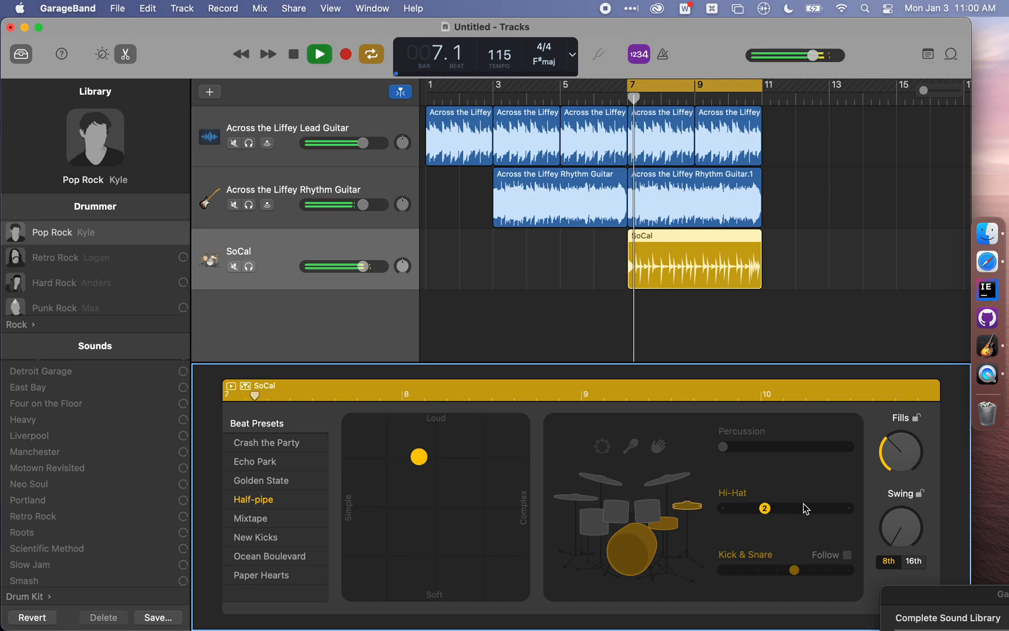
pyautogui.moveTo(836, 507); pyautogui.dragTo(849, 509)
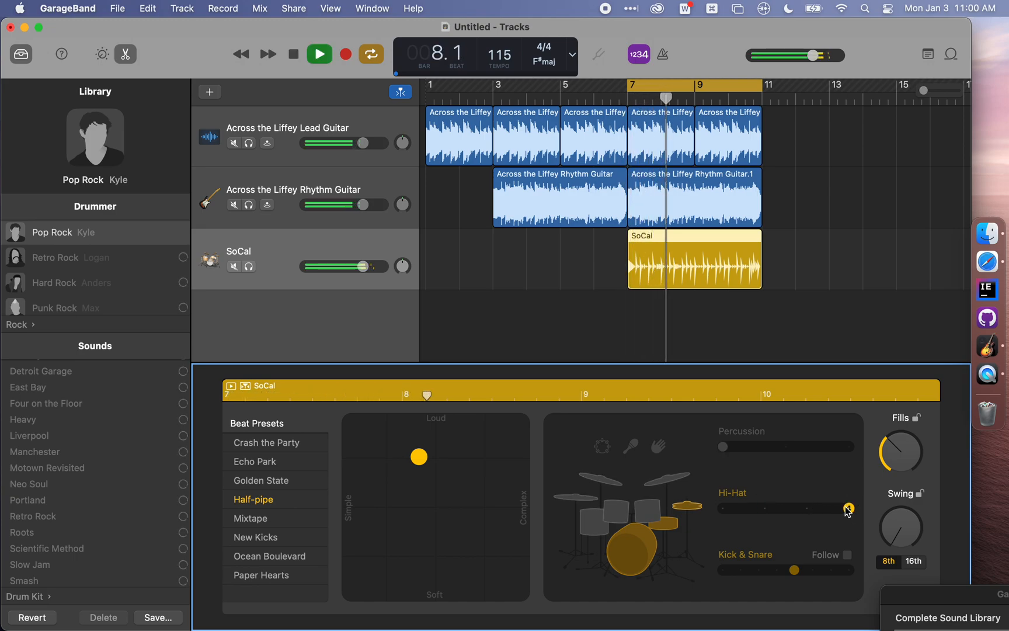
pyautogui.click(727, 511)
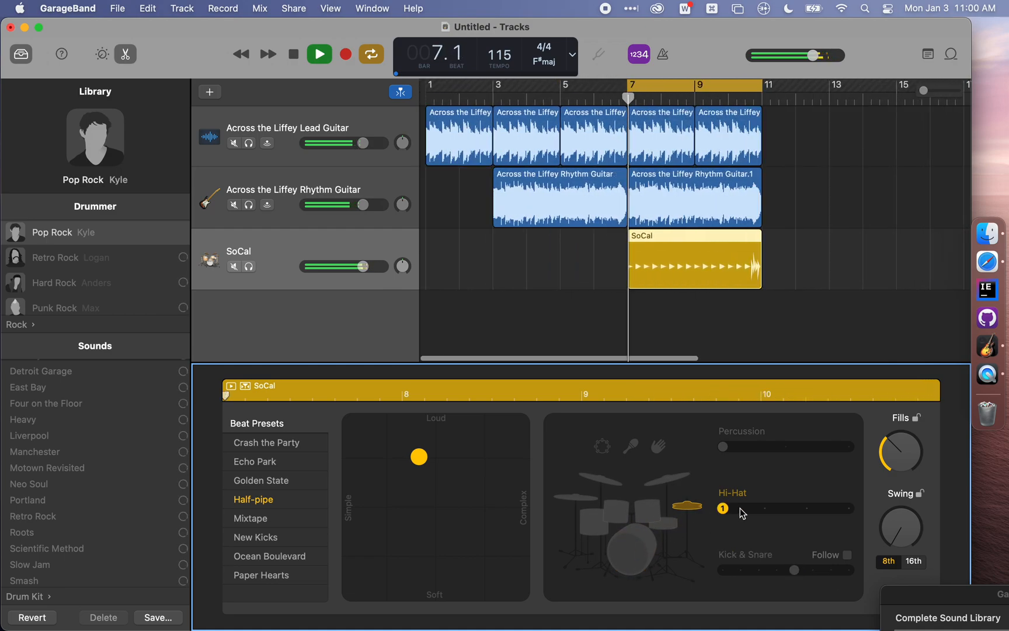
pyautogui.click(809, 512)
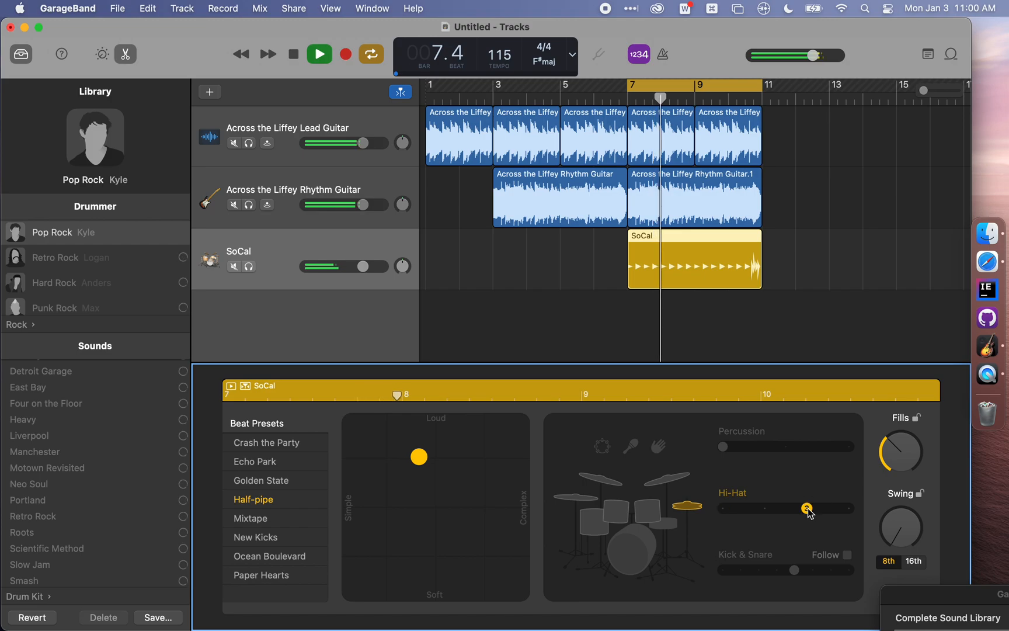
pyautogui.click(849, 508)
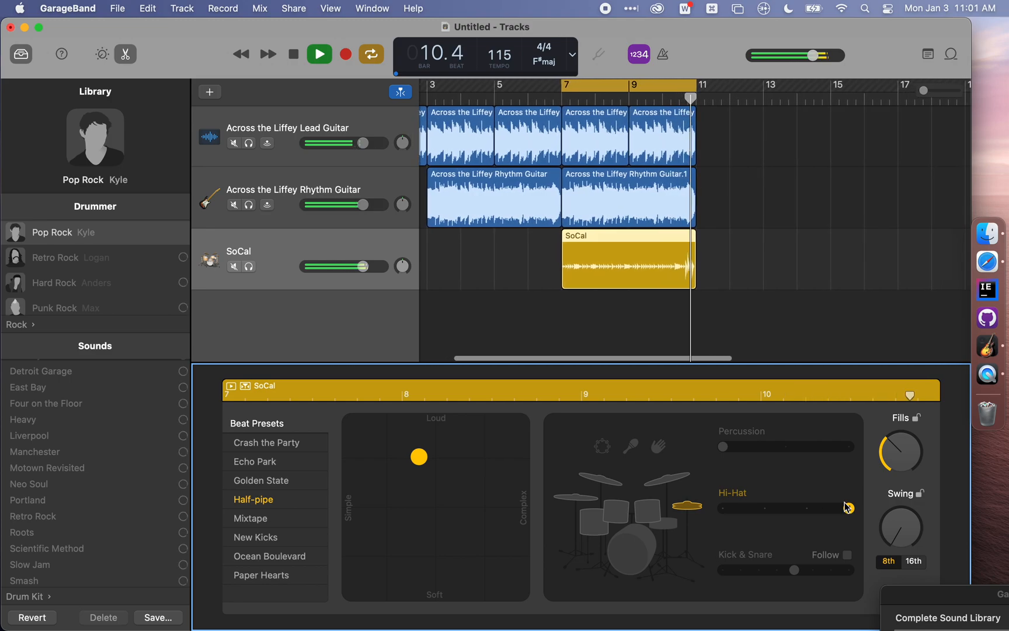
pyautogui.press('space')
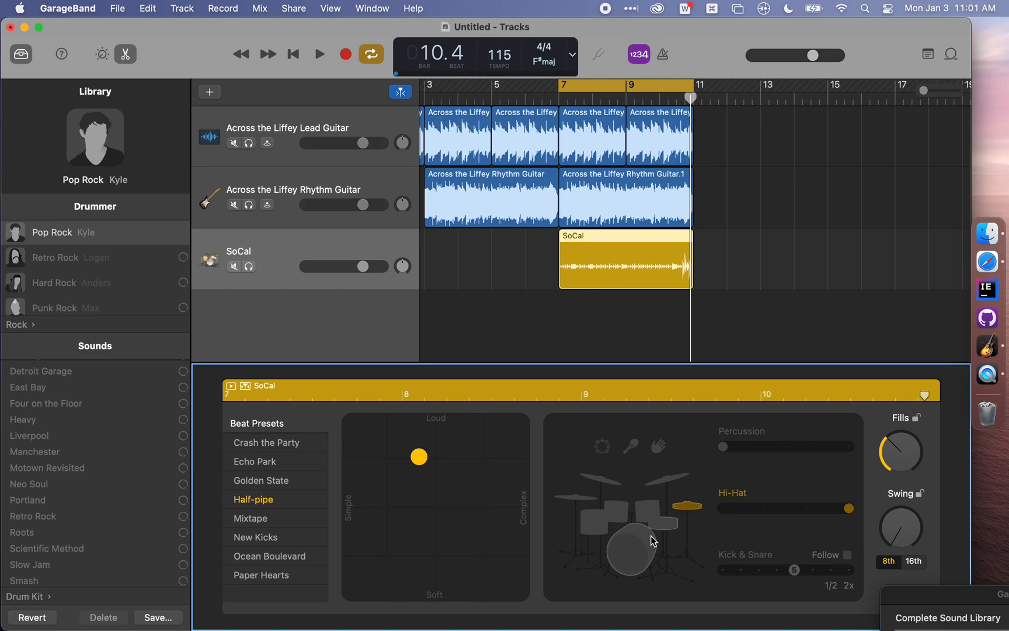
# Turn the kick and snare back on, replace the hi-hat with toms pattern 2 during playback, and stop.
pyautogui.click(635, 562)
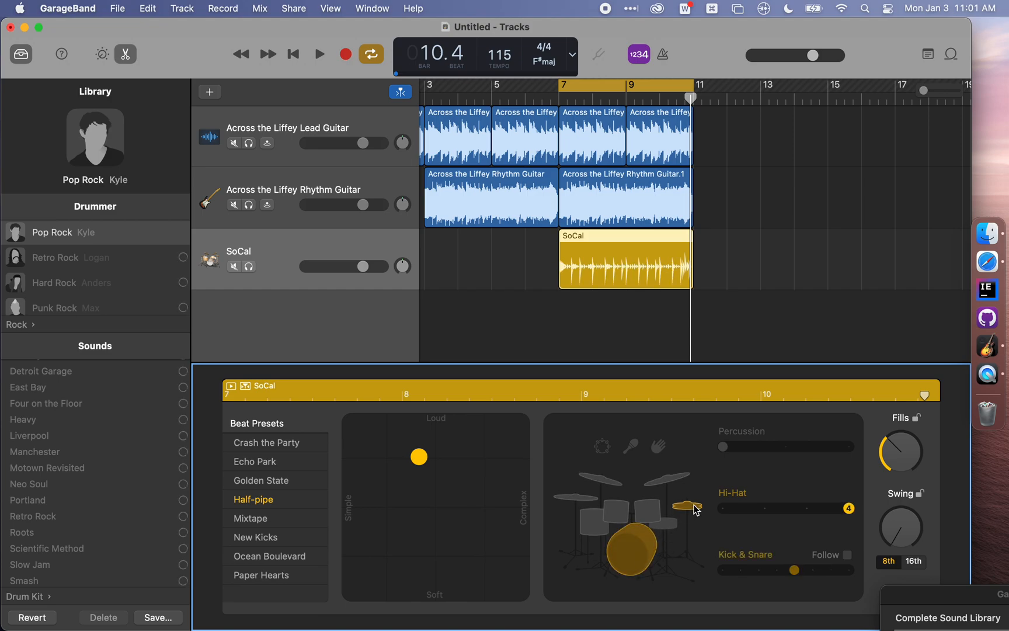
pyautogui.press('space')
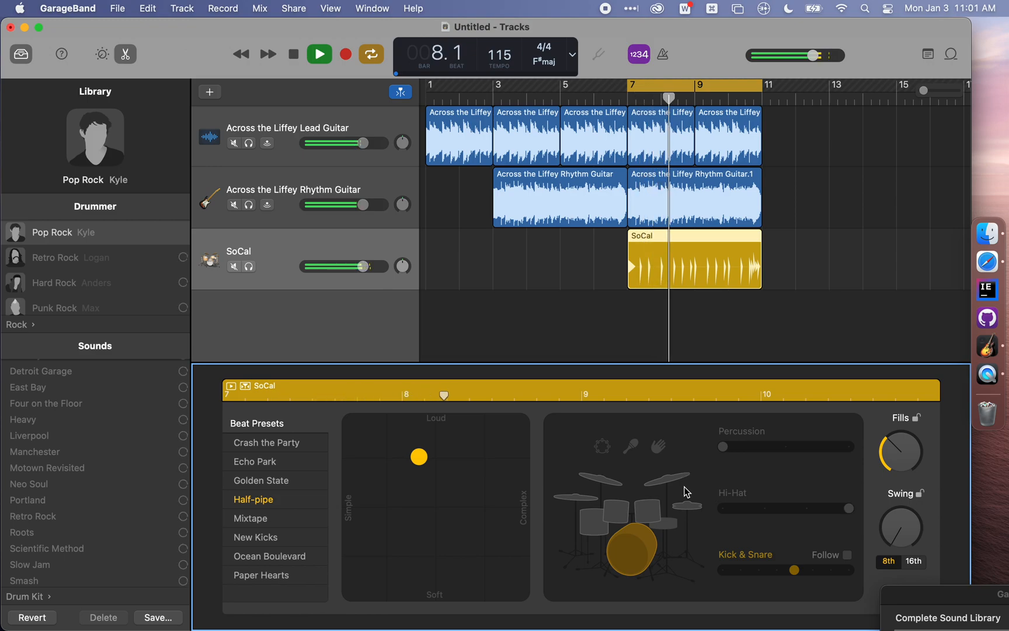
pyautogui.click(615, 514)
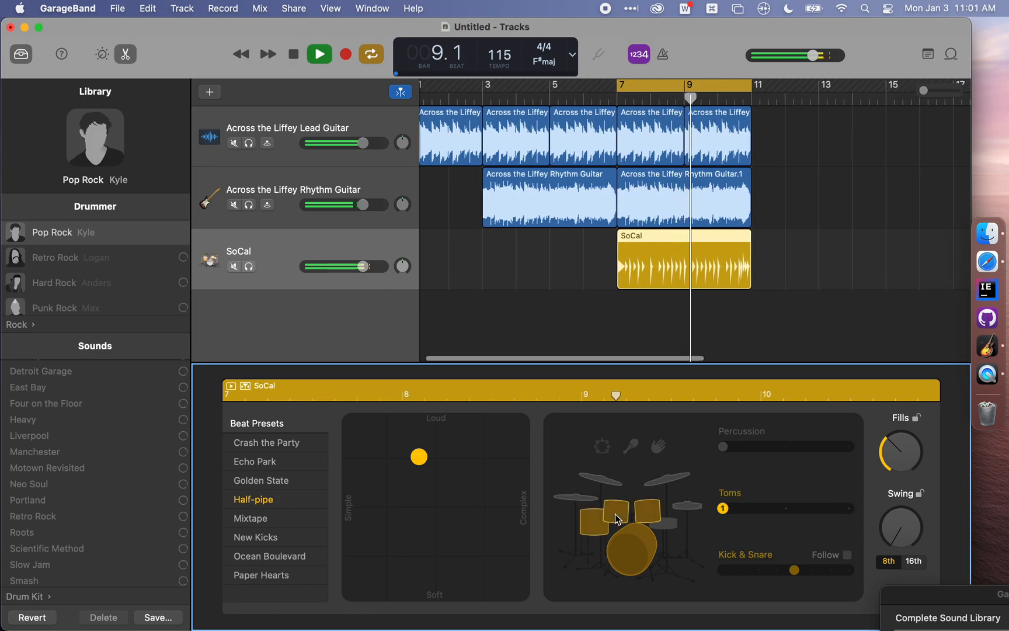
pyautogui.click(788, 513)
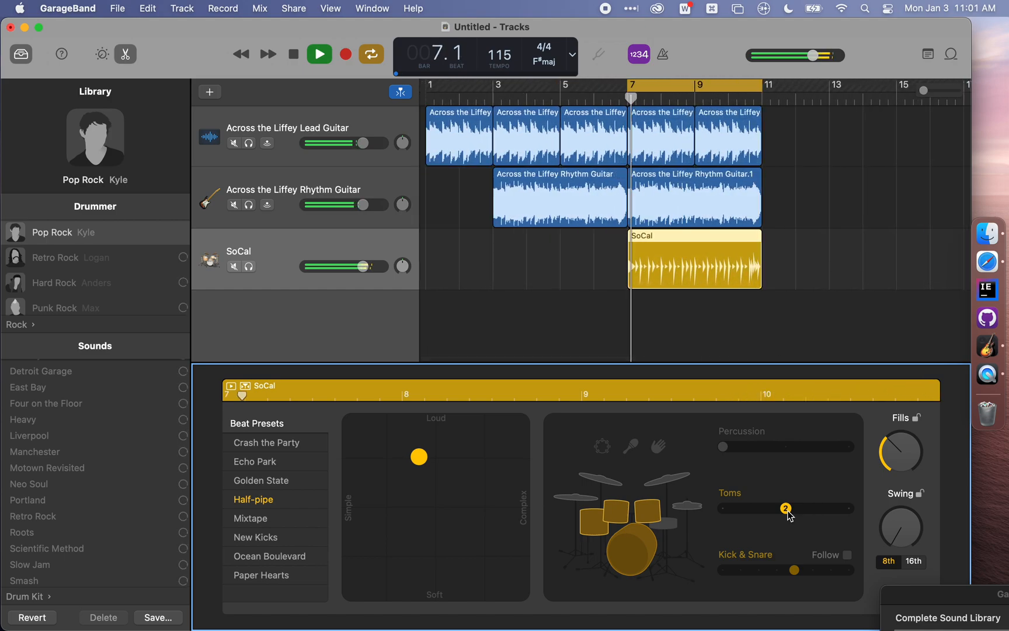
pyautogui.press('space')
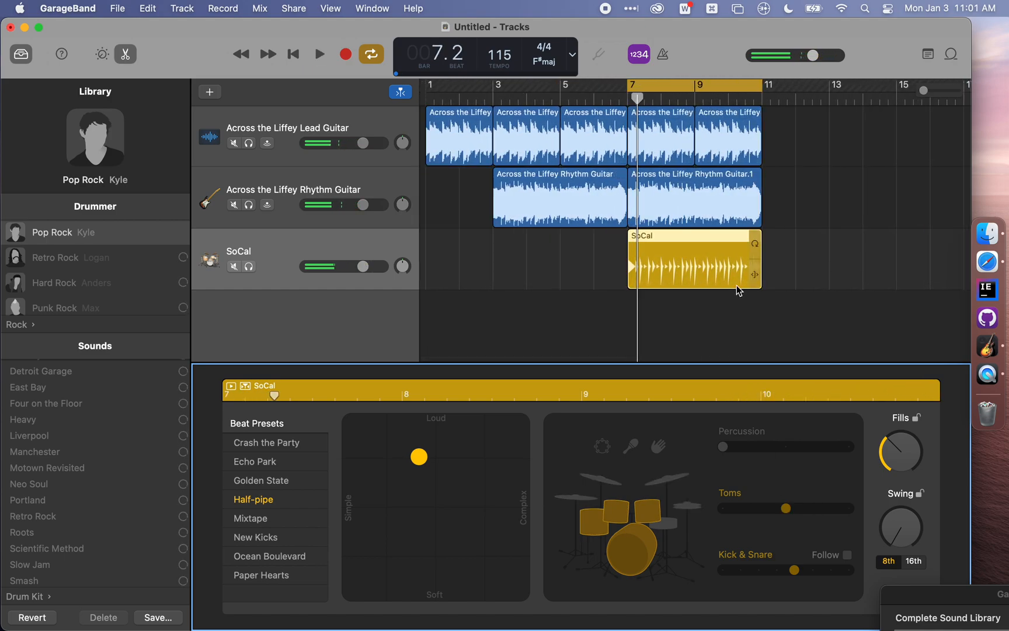
# Shorten the SoCal drummer region at bar 7 to one bar and copy it to bars 8, 9 and 10.
pyautogui.moveTo(762, 261); pyautogui.dragTo(656, 261)
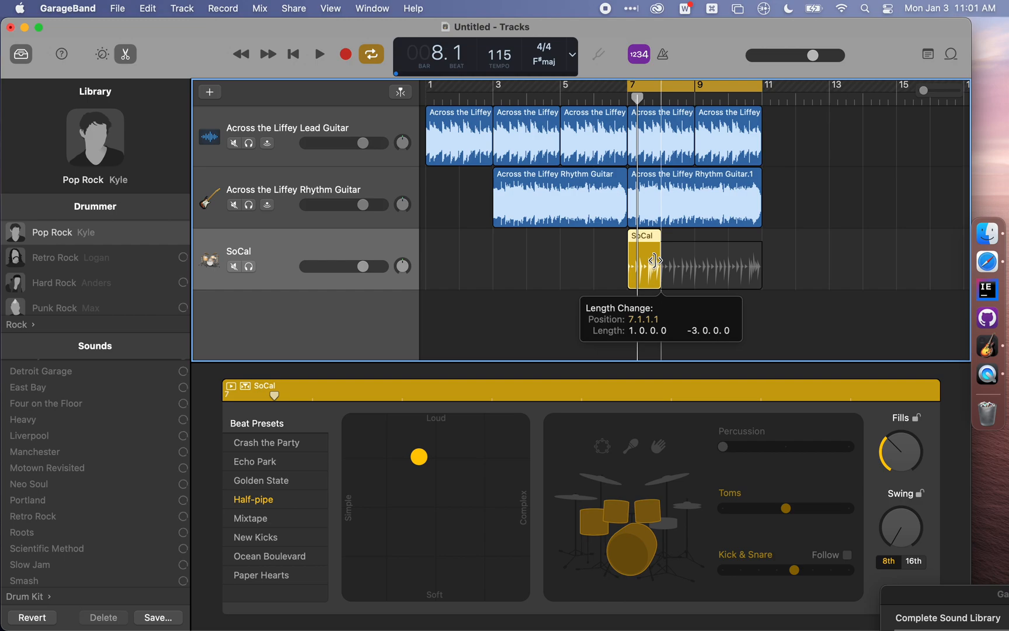
pyautogui.moveTo(655, 261); pyautogui.dragTo(747, 261)
pyautogui.click(705, 258)
pyautogui.click(757, 242)
pyautogui.click(647, 244)
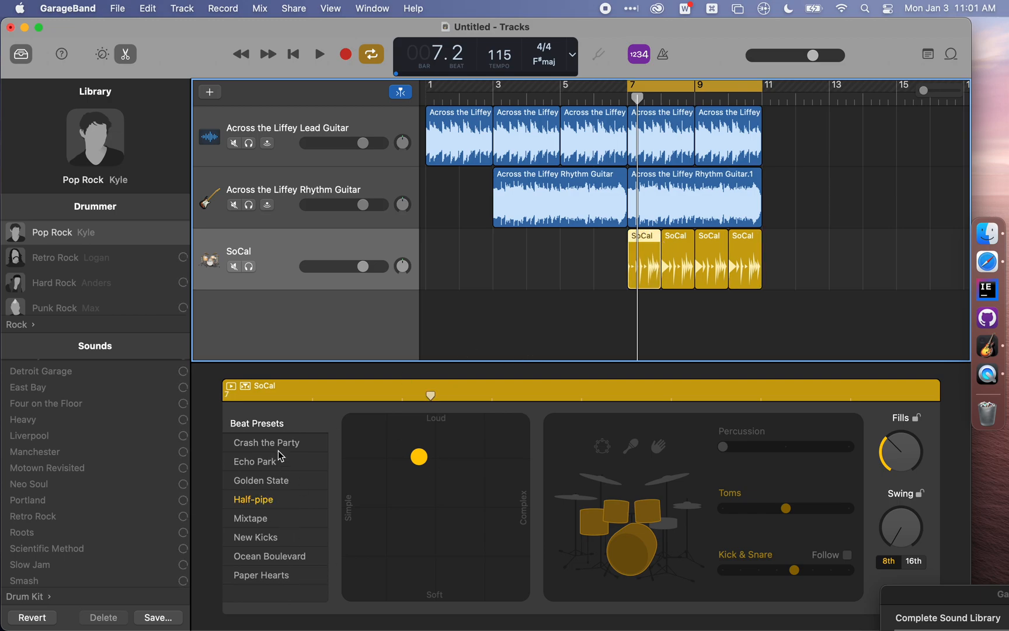
# Assign the beat presets Mixtape, New Kicks and Ocean Boulevard to the drummer regions at bars 8, 9 and 10.
pyautogui.click(679, 250)
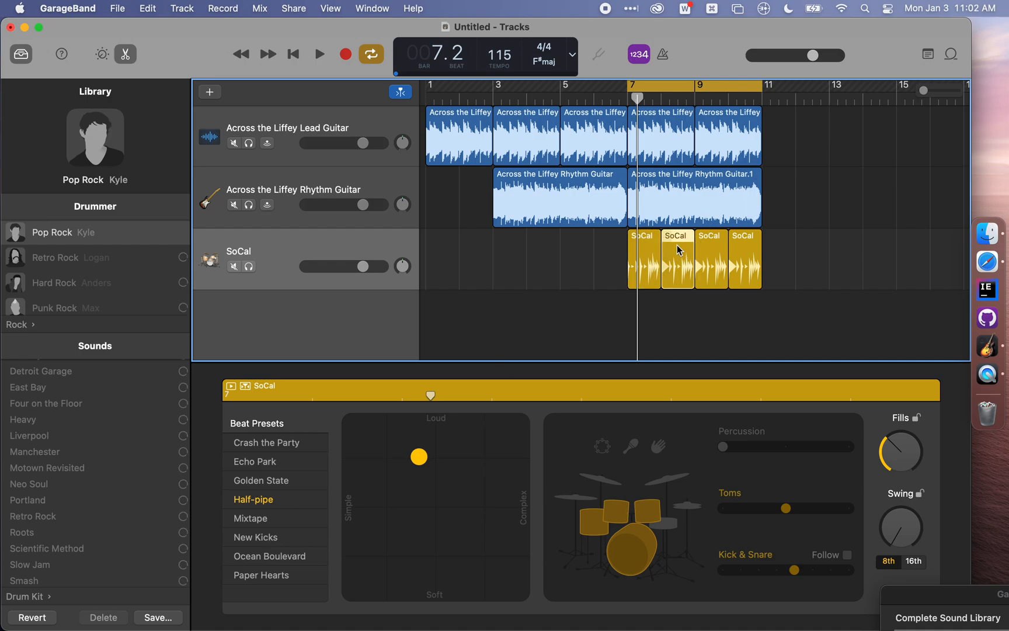
pyautogui.click(251, 518)
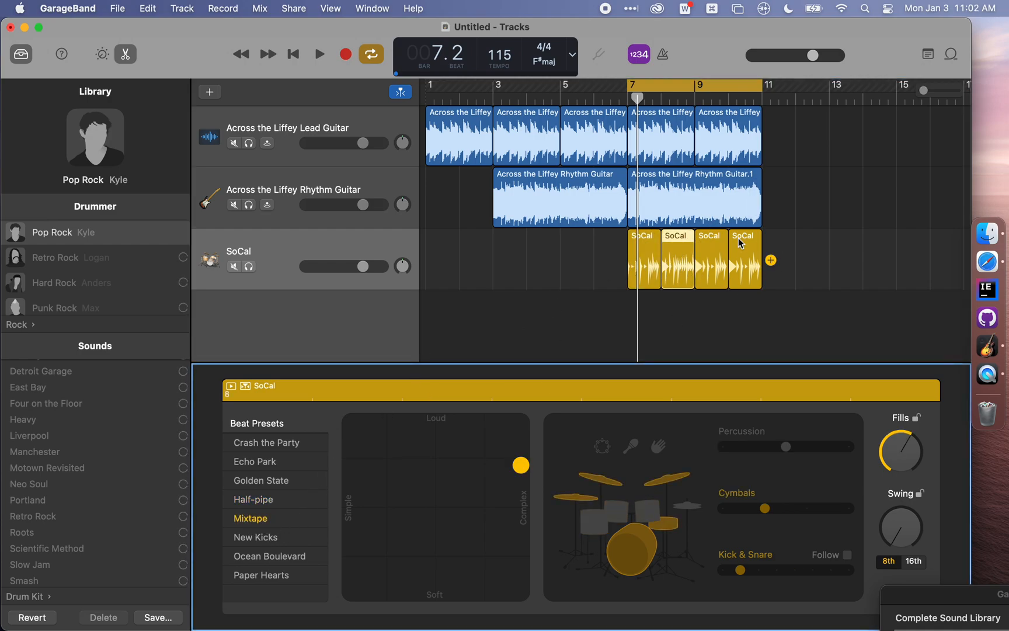
pyautogui.click(713, 253)
pyautogui.click(276, 540)
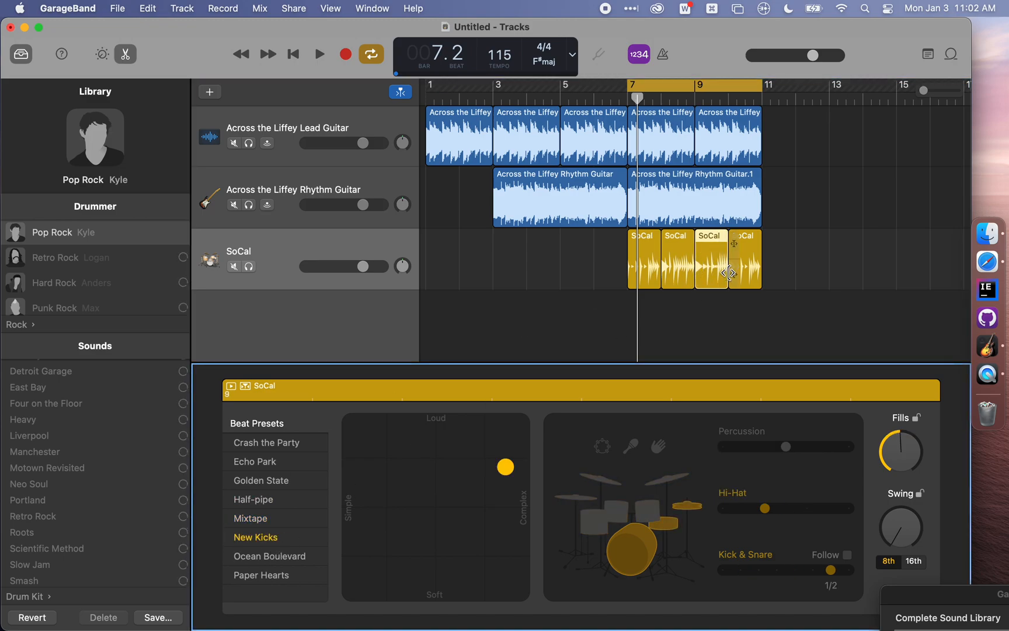
pyautogui.click(745, 252)
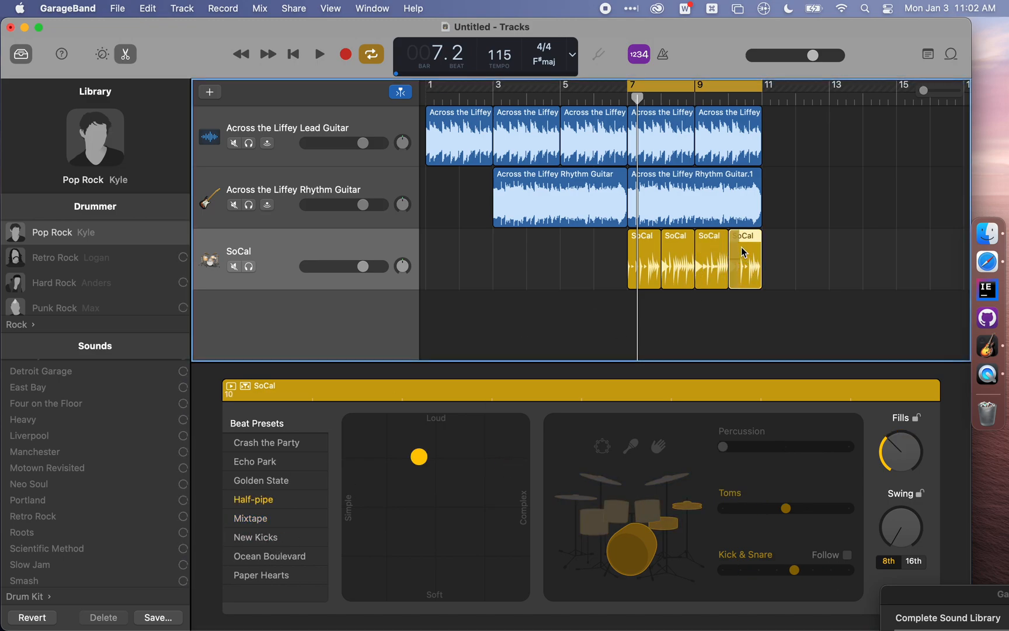
pyautogui.click(270, 558)
# Deselect the drummer regions, listen to the varied drum beats in the bar 7 to 11 cycle, and stop.
pyautogui.click(509, 326)
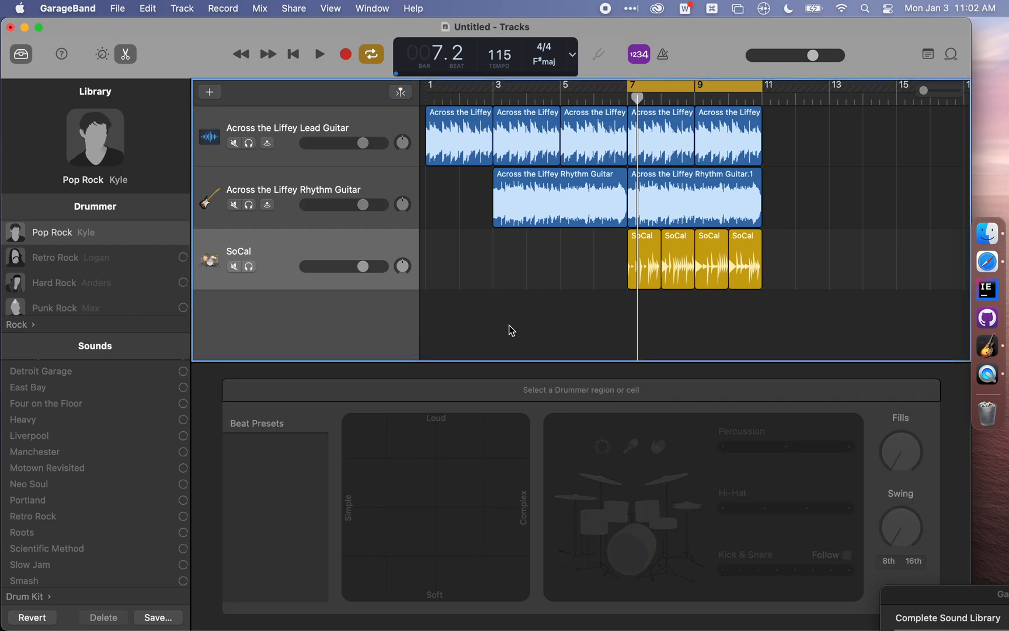
pyautogui.press('space')
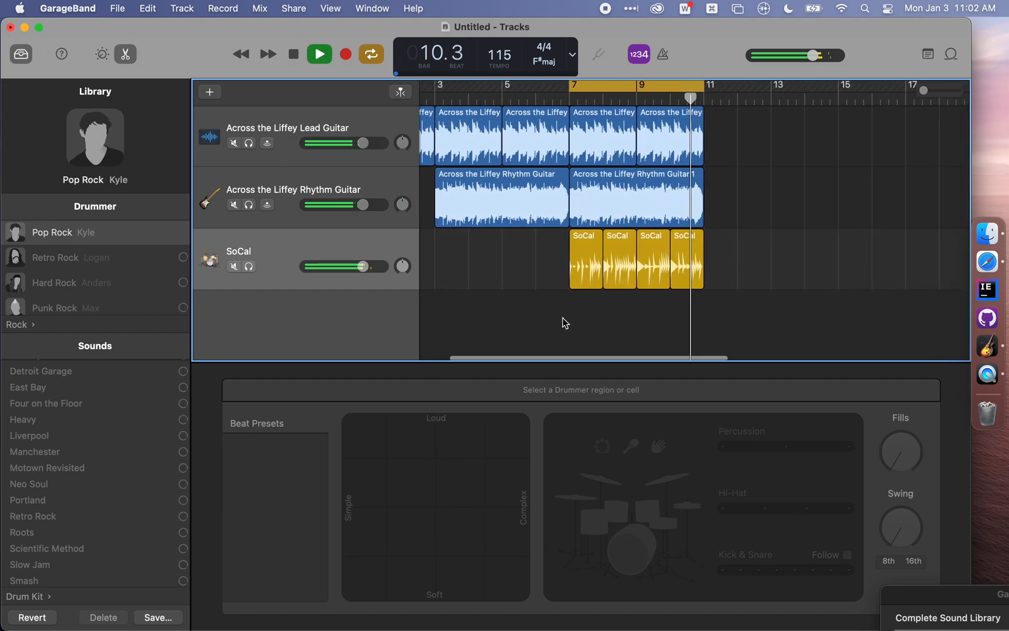
pyautogui.press('space')
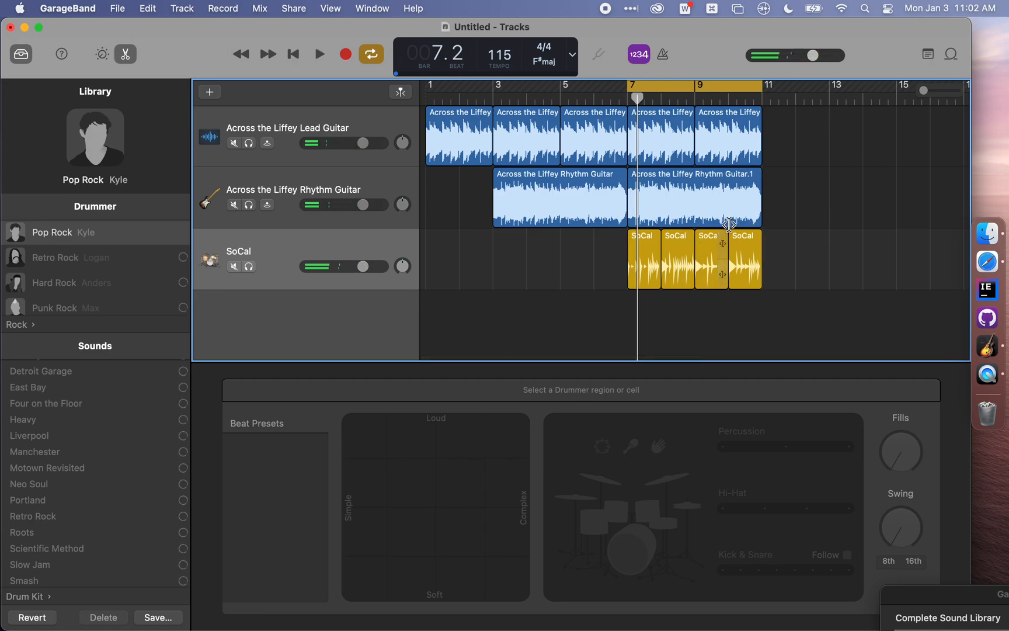
# Copy two lead guitar regions to bars 11 and 13, and the four one-bar drummer regions to bars 11 through 14.
pyautogui.moveTo(793, 134)
pyautogui.mouseDown()
pyautogui.moveTo(654, 135)
pyautogui.moveTo(791, 133)
pyautogui.mouseUp()
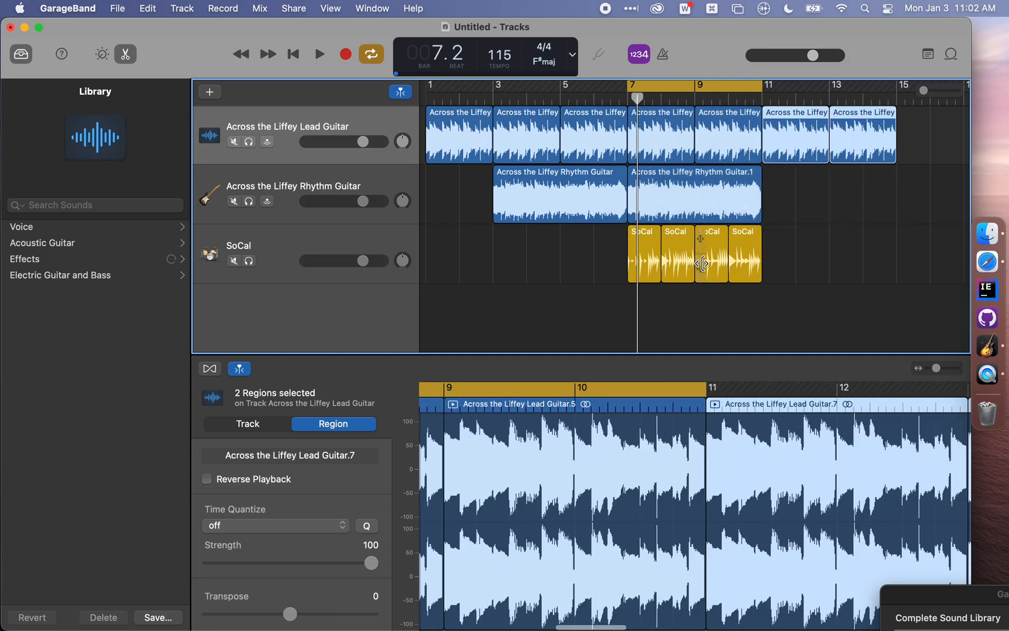
pyautogui.moveTo(819, 257); pyautogui.dragTo(778, 248)
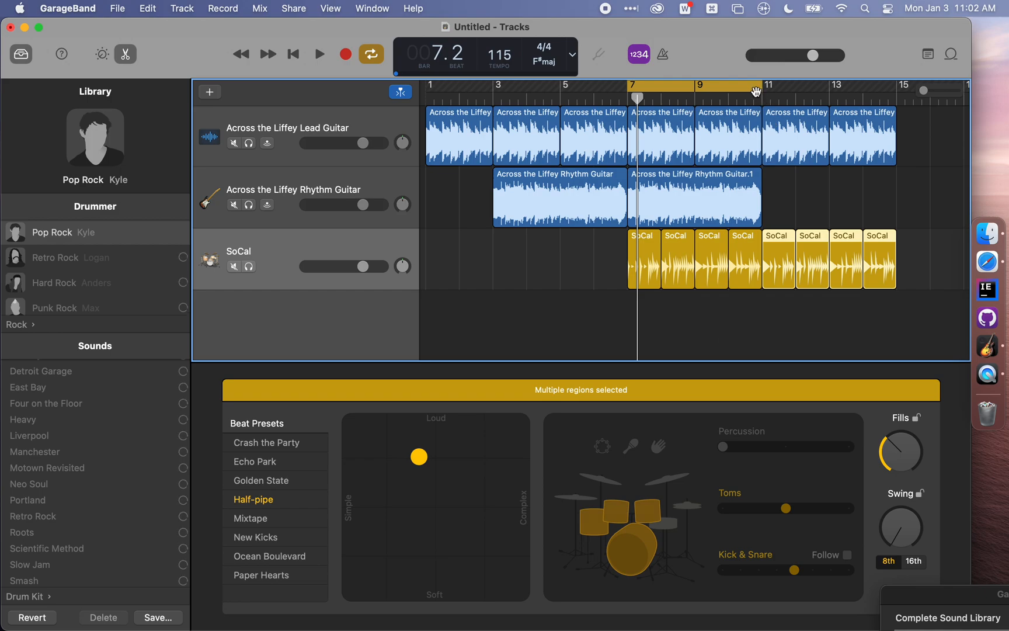
# Turn off the cycle range, listen to the arrangement from bar 10 with the regions deselected, and stop near the end.
pyautogui.click(721, 92)
pyautogui.click(735, 100)
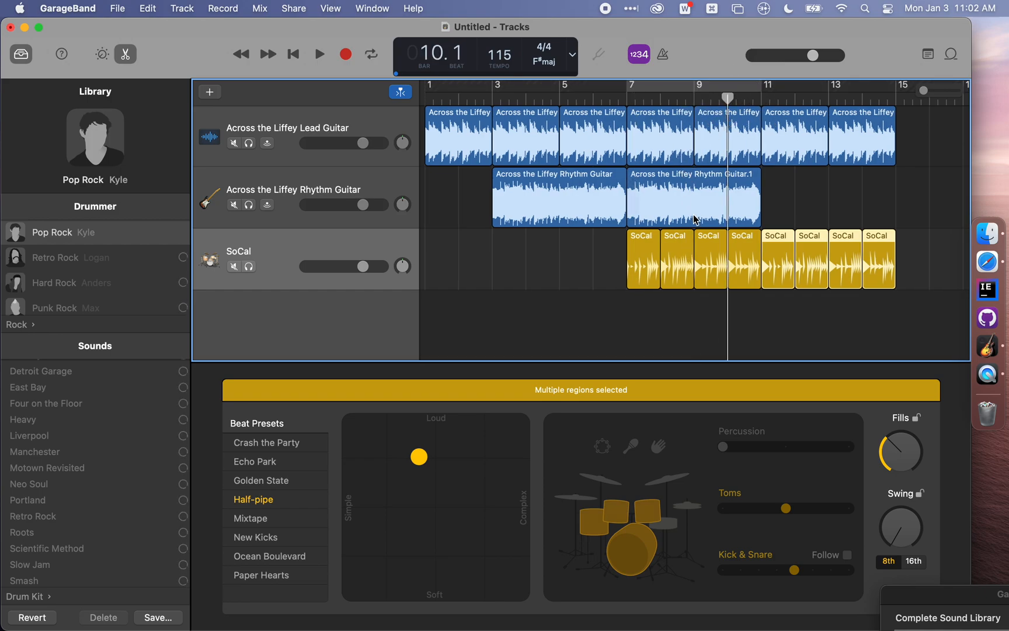
pyautogui.hscroll(3, 627, 340)
pyautogui.press('space')
pyautogui.click(627, 341)
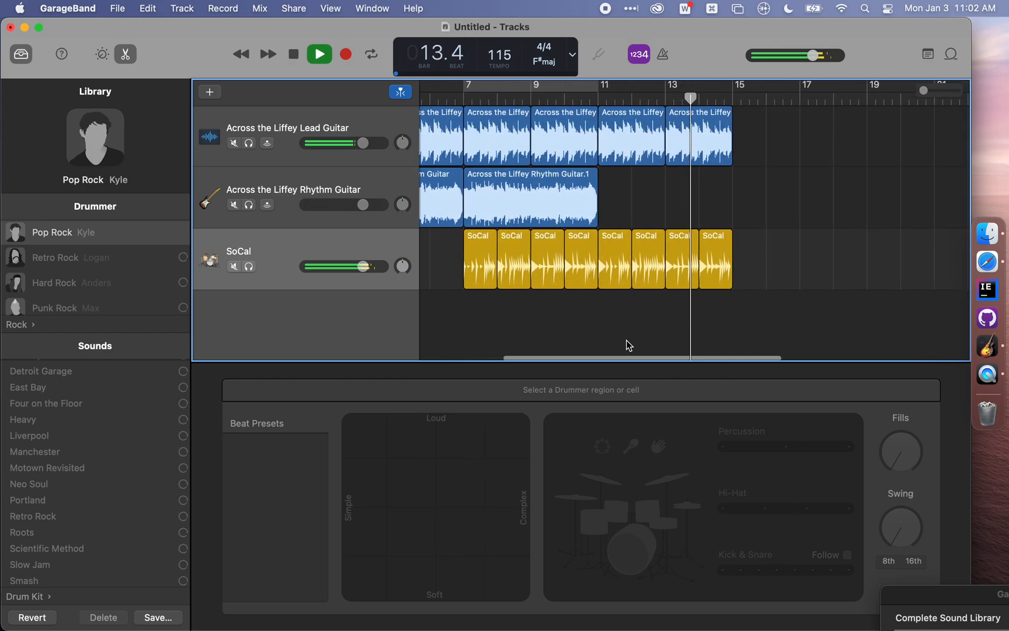
pyautogui.press('space')
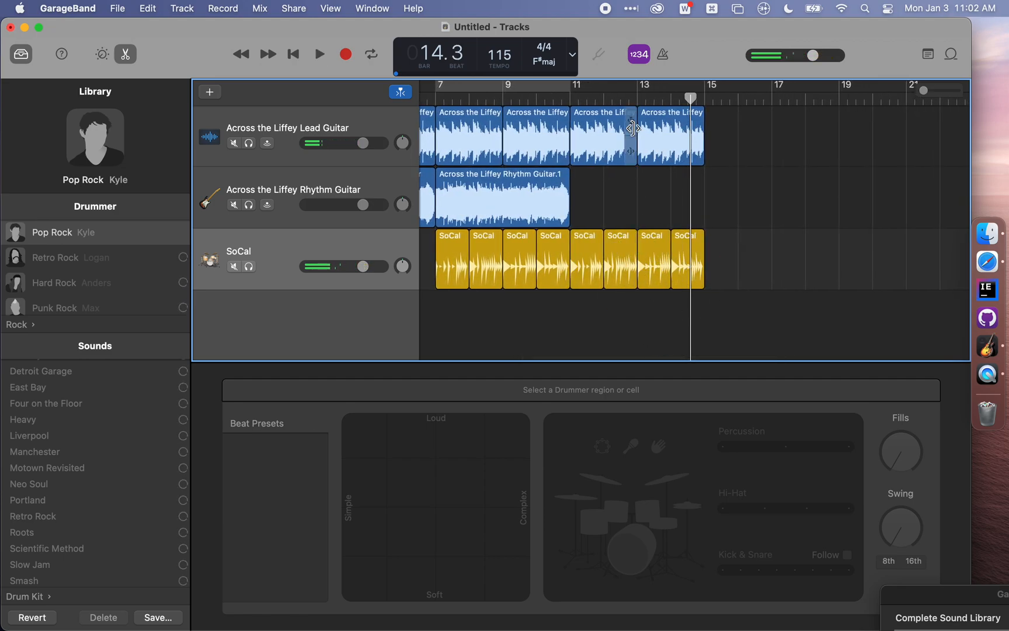
pyautogui.hscroll(-10, 594, 257)
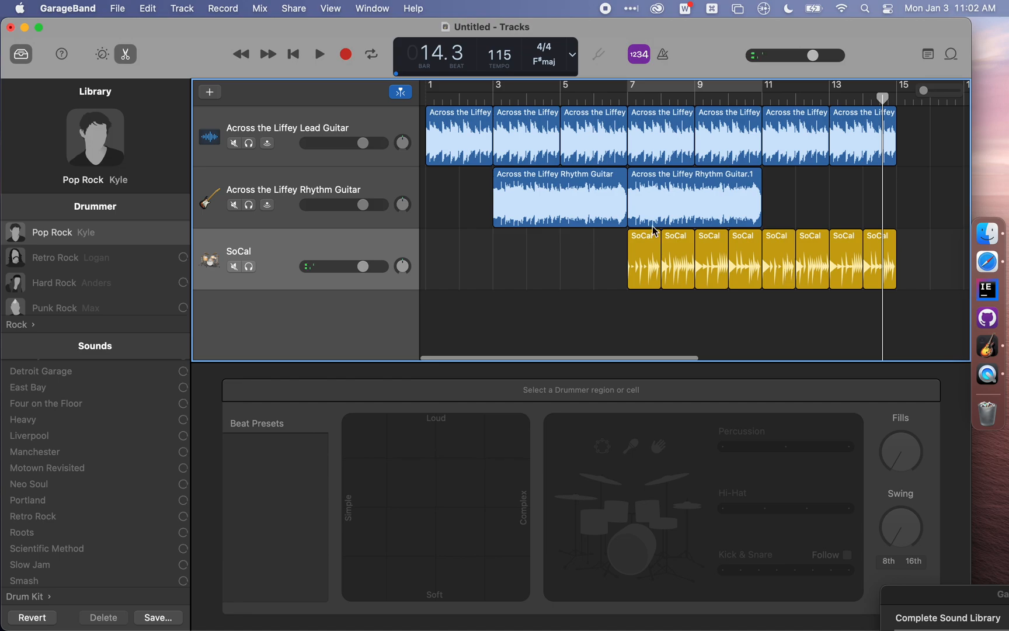
# Set Toms to pattern 1 and Kick & Snare to the lowest setting for the drummer region at bar 11, and deselect it.
pyautogui.click(778, 264)
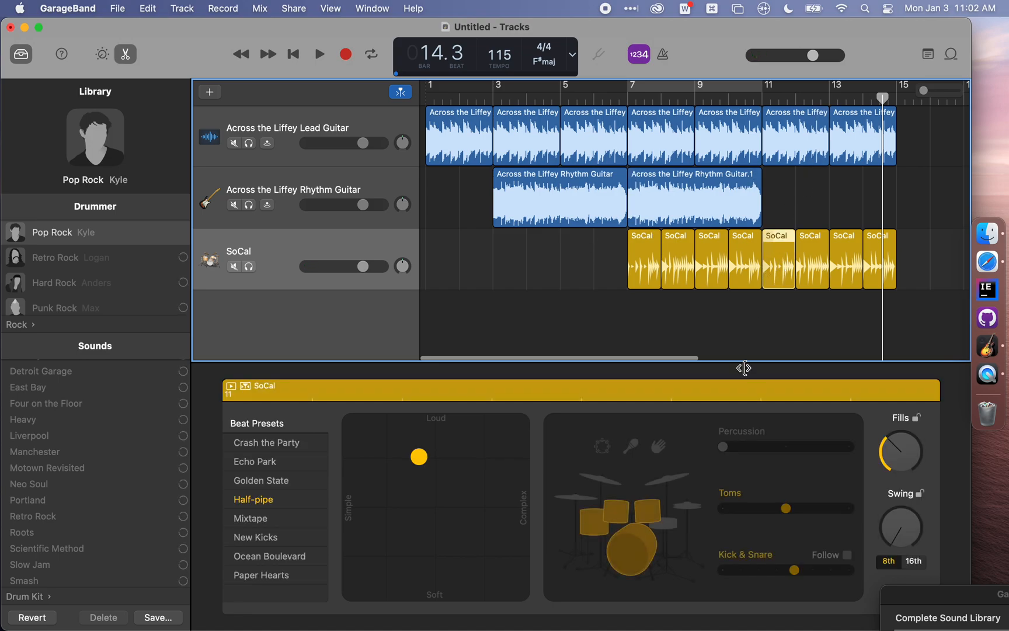
pyautogui.click(723, 508)
pyautogui.click(723, 570)
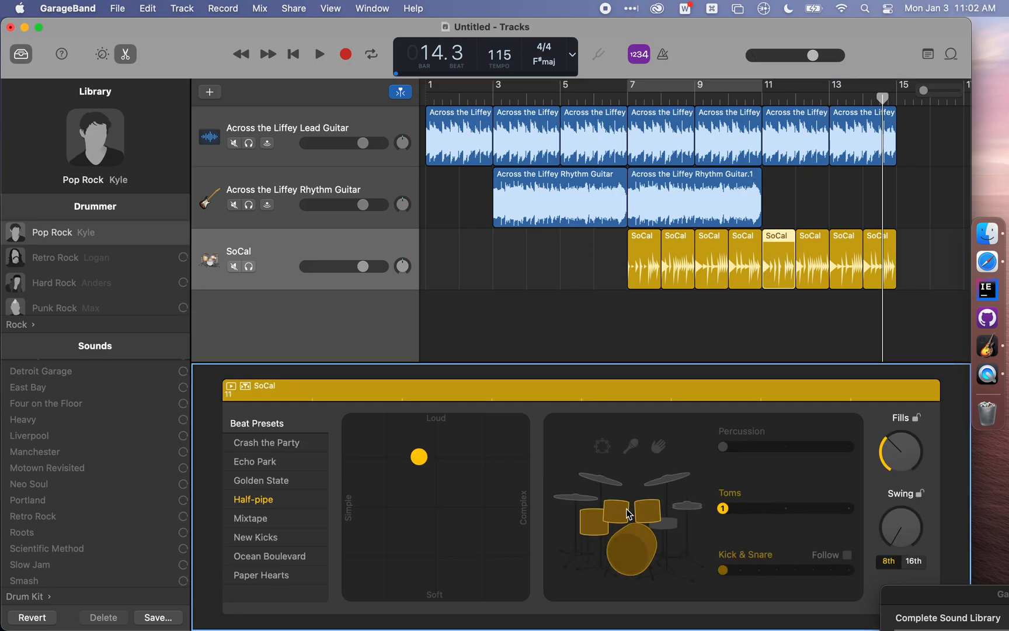
pyautogui.click(742, 353)
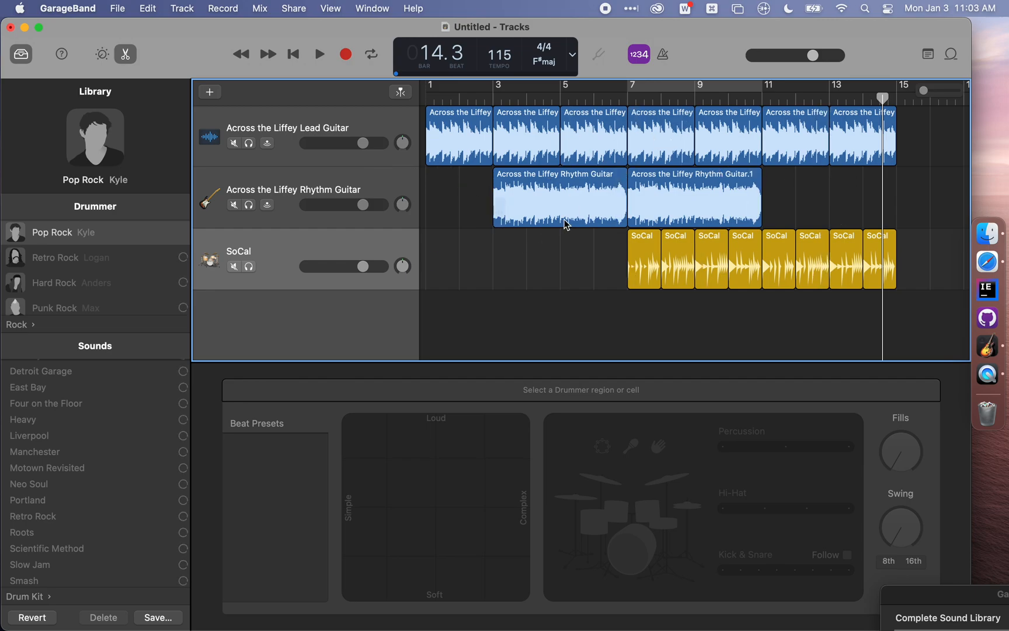
# Delete the two lead guitar regions at bars 7 and 9.
pyautogui.click(677, 142)
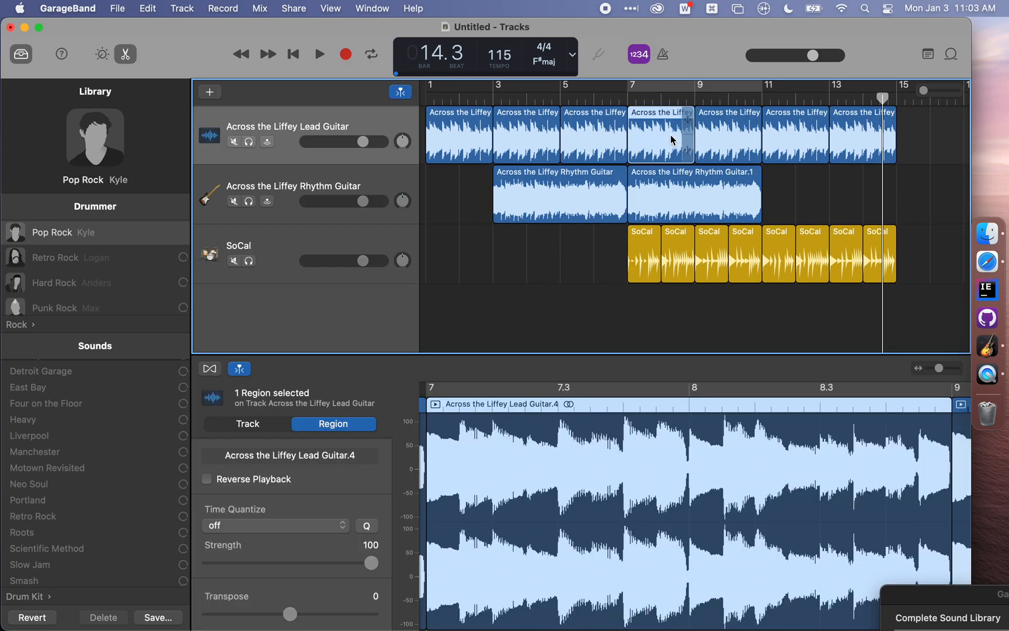
pyautogui.press('Delete')
pyautogui.click(705, 139)
pyautogui.press('Delete')
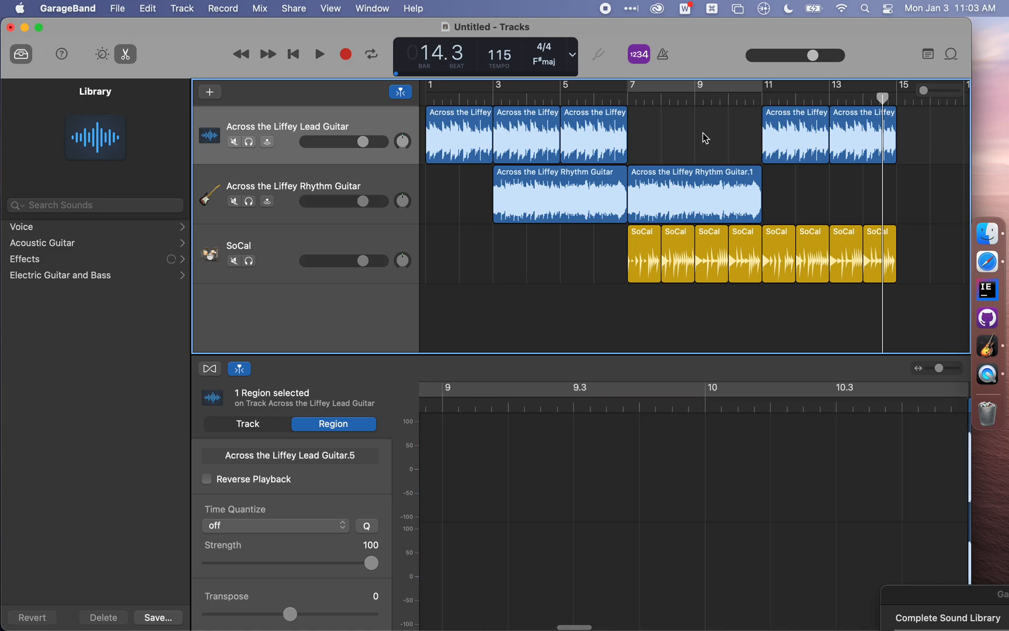
# Listen to the rhythm guitar and drums from bar 7 without the lead guitar, and stop.
pyautogui.click(629, 96)
pyautogui.press('space')
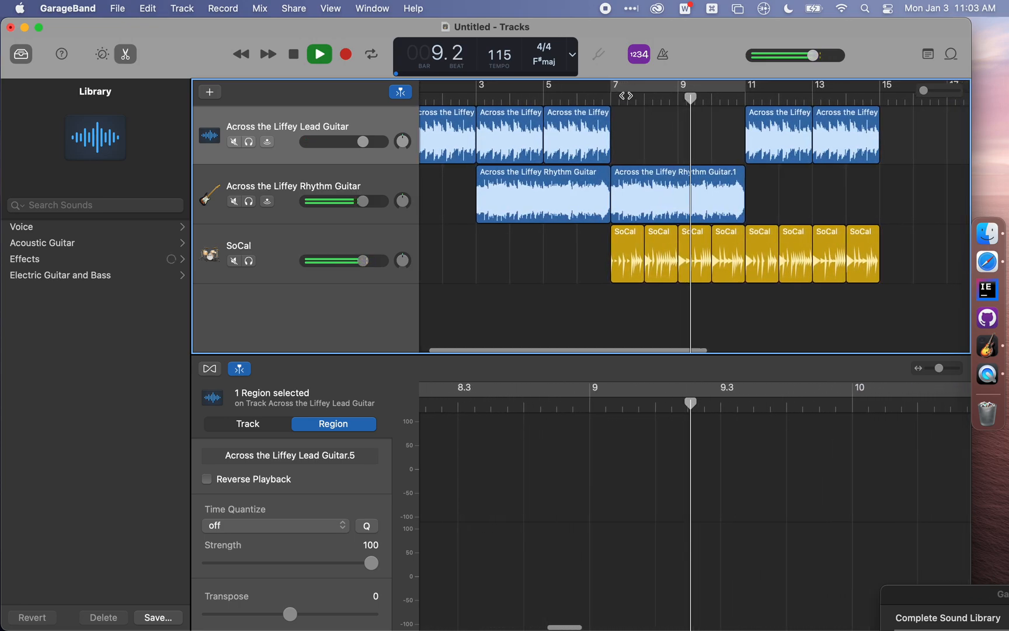
pyautogui.press('space')
pyautogui.hscroll(-3, 498, 190)
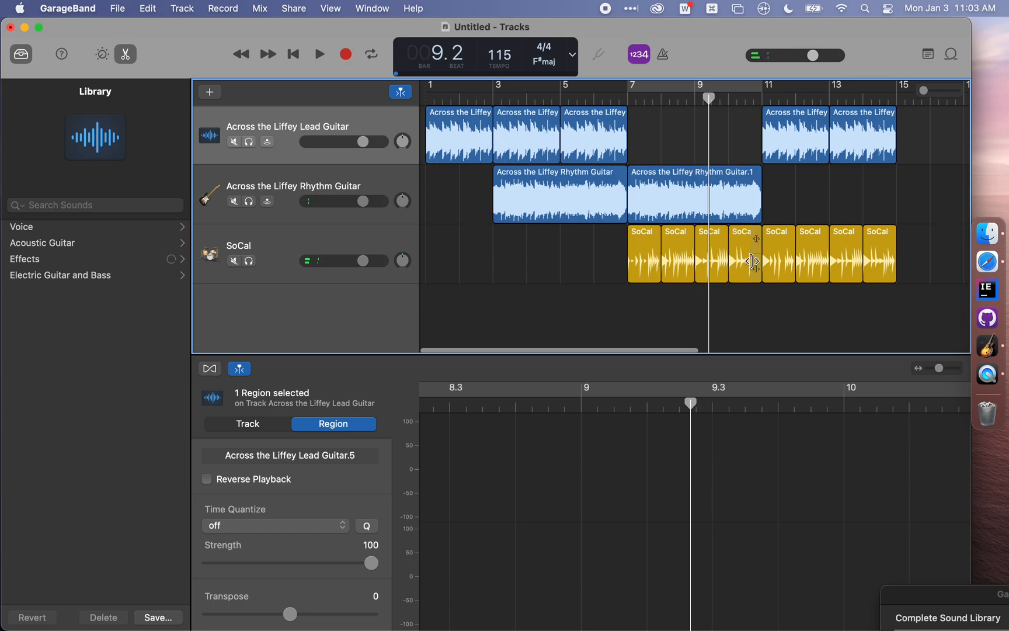
# Look through the available drummers for the SoCal track in the library, and deselect its regions.
pyautogui.click(321, 228)
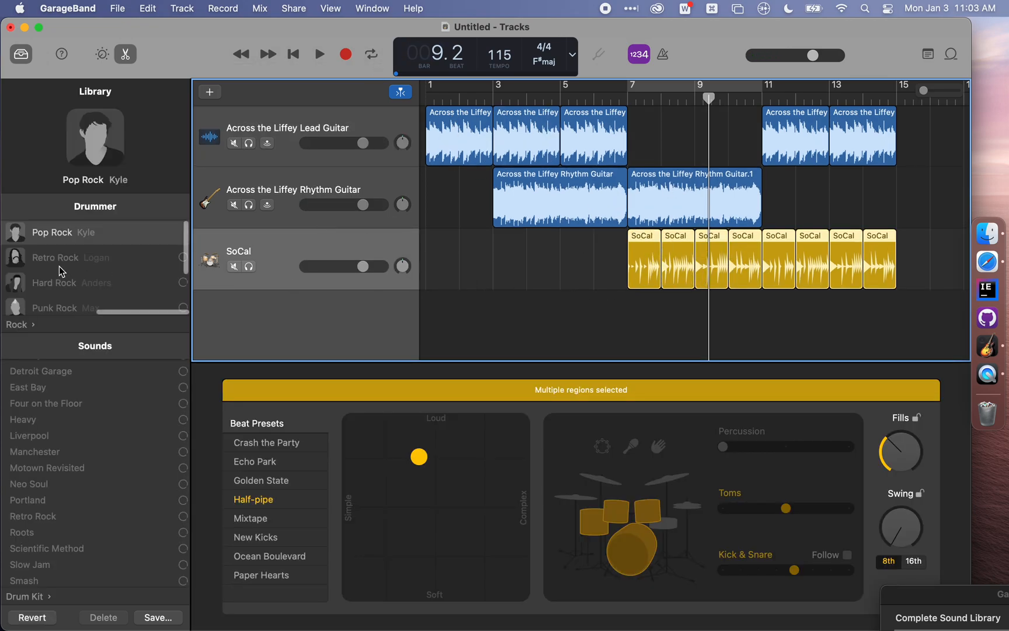
pyautogui.scroll(-5, 61, 271)
pyautogui.scroll(5, 61, 271)
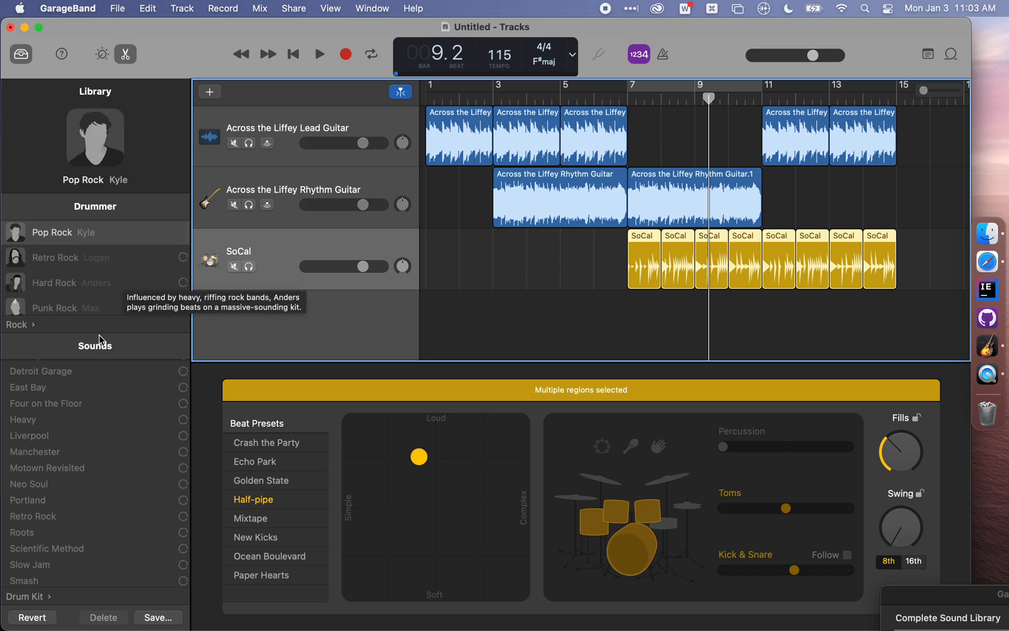
pyautogui.click(529, 312)
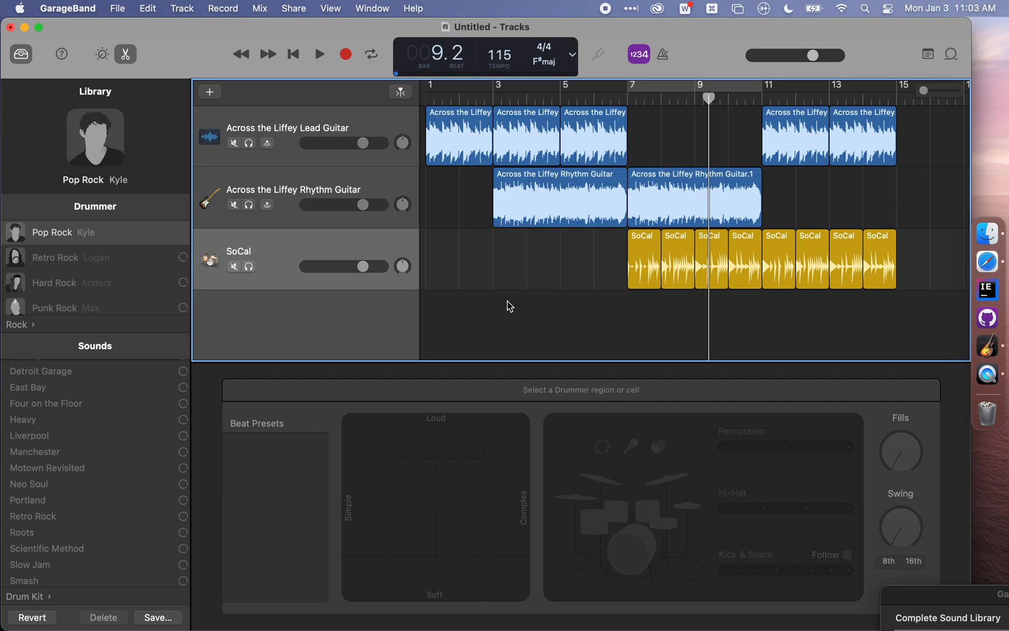
# Set the project tempo to 90, listen to the song from bar 1, and stop.
pyautogui.press('super+Left')
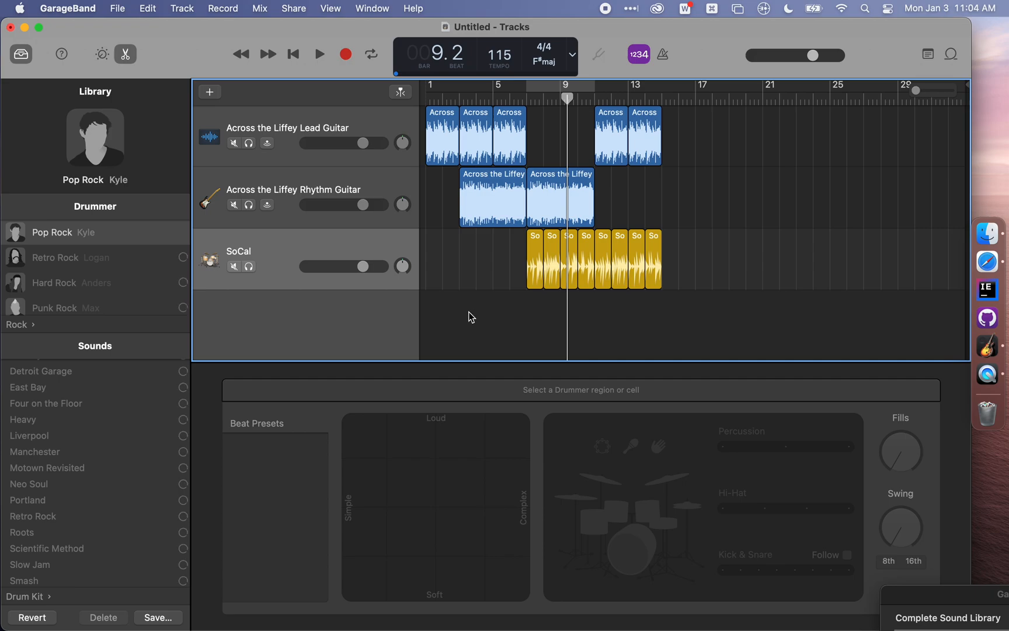
pyautogui.click(424, 102)
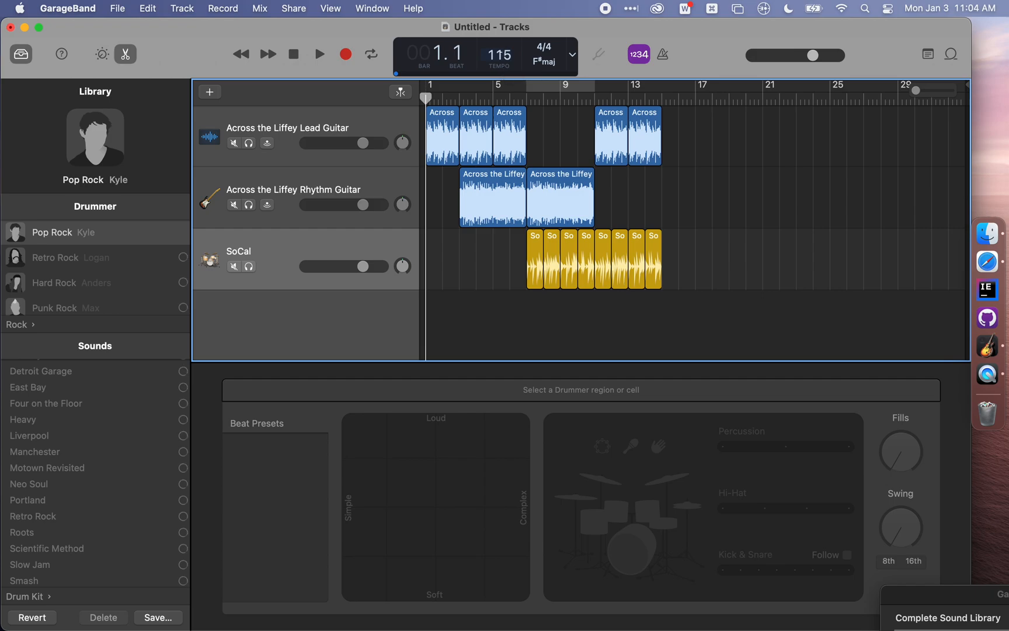
pyautogui.doubleClick(501, 53)
pyautogui.write('90')
pyautogui.press('Return')
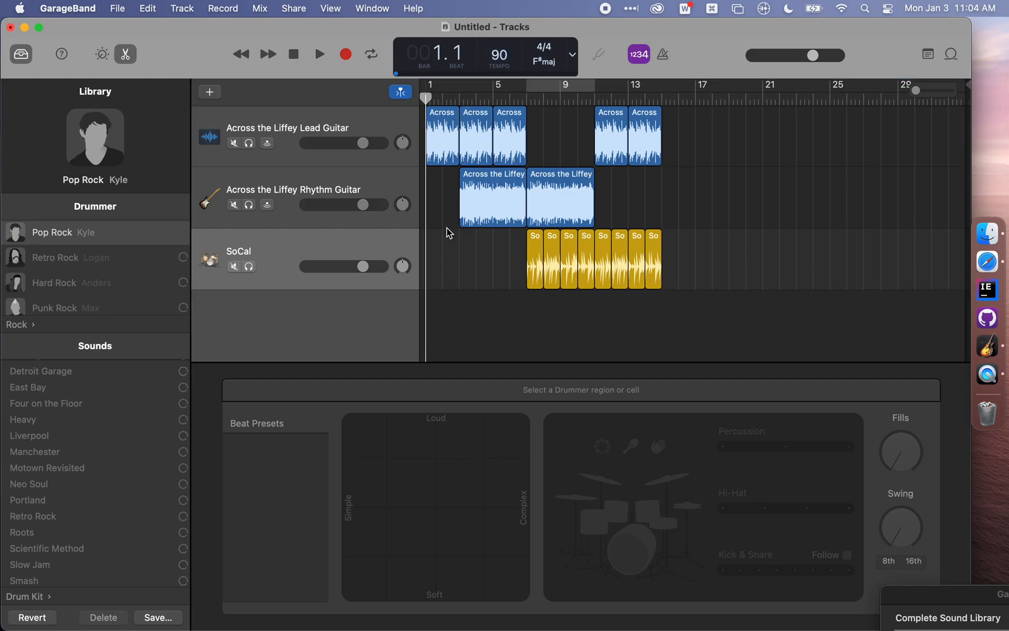
pyautogui.press('space')
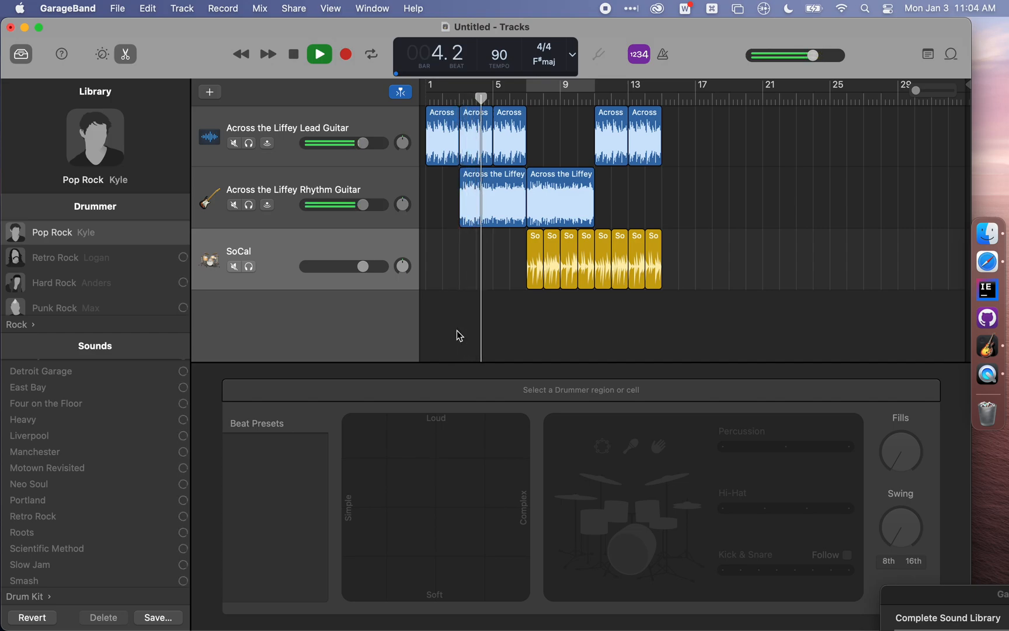
pyautogui.press('space')
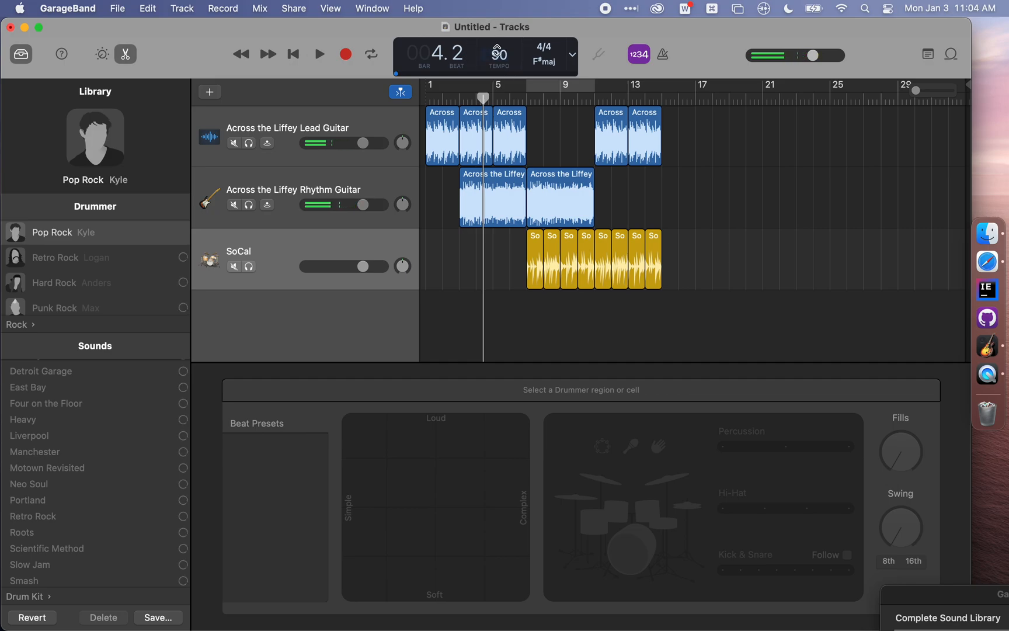
# Set the project tempo to 140, listen to the song from bar 1, and stop.
pyautogui.doubleClick(499, 52)
pyautogui.write('1')
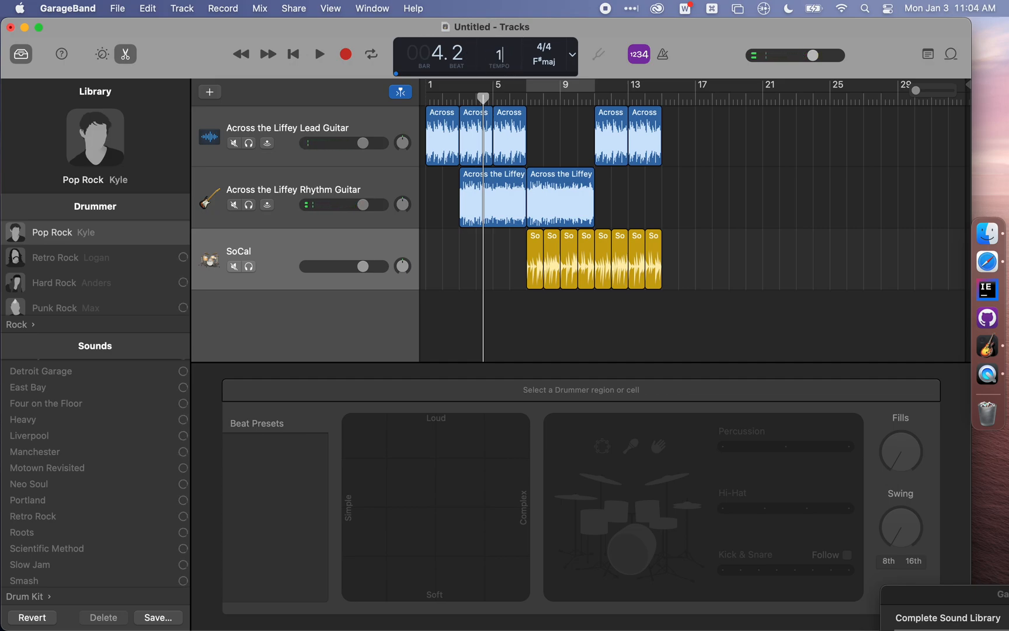
pyautogui.write('40')
pyautogui.press('Return')
pyautogui.click(426, 96)
pyautogui.press('space')
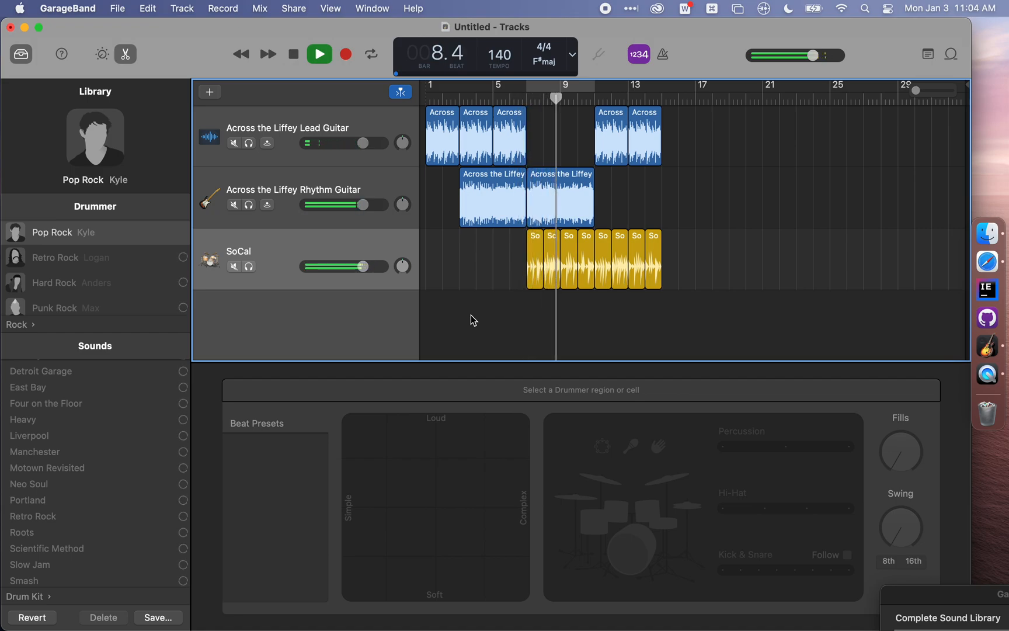
pyautogui.press('space')
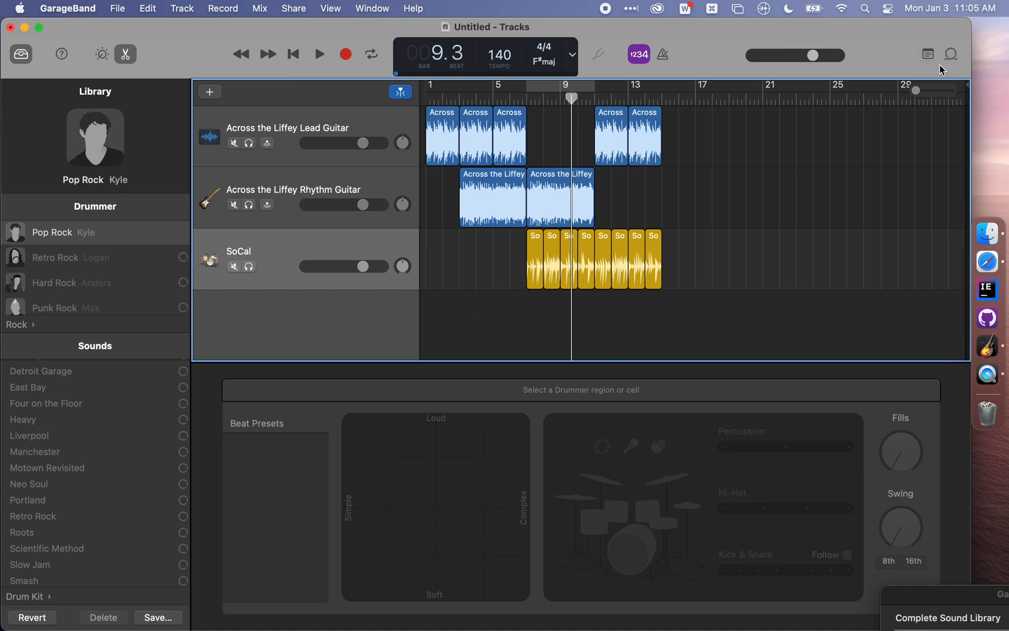
# Bring the sound library download window fully into view, and hide the drummer editor and the library.
pyautogui.moveTo(950, 599); pyautogui.dragTo(597, 365)
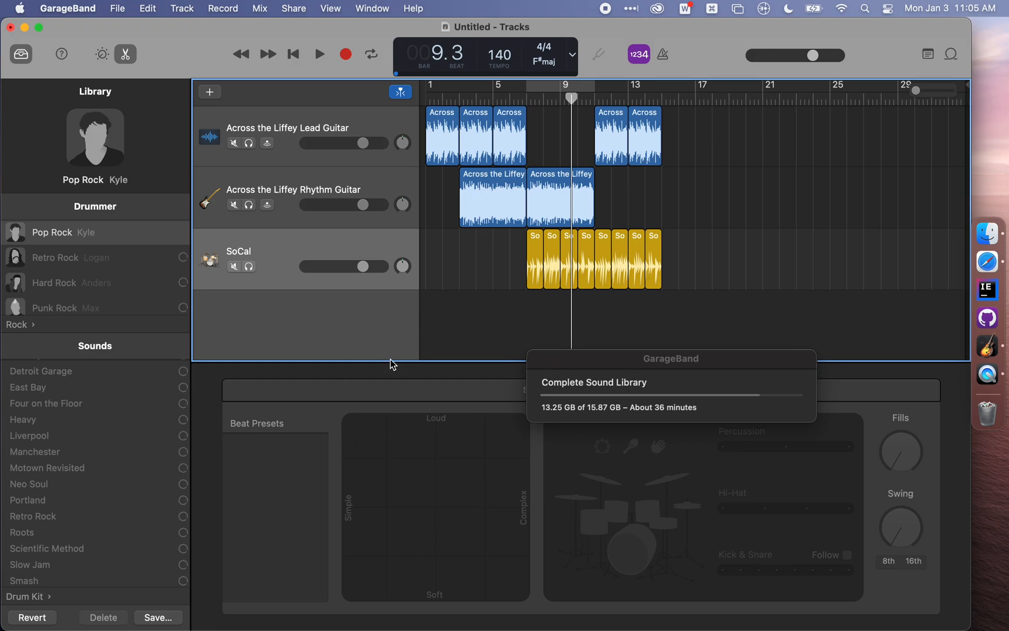
pyautogui.click(119, 59)
pyautogui.click(21, 54)
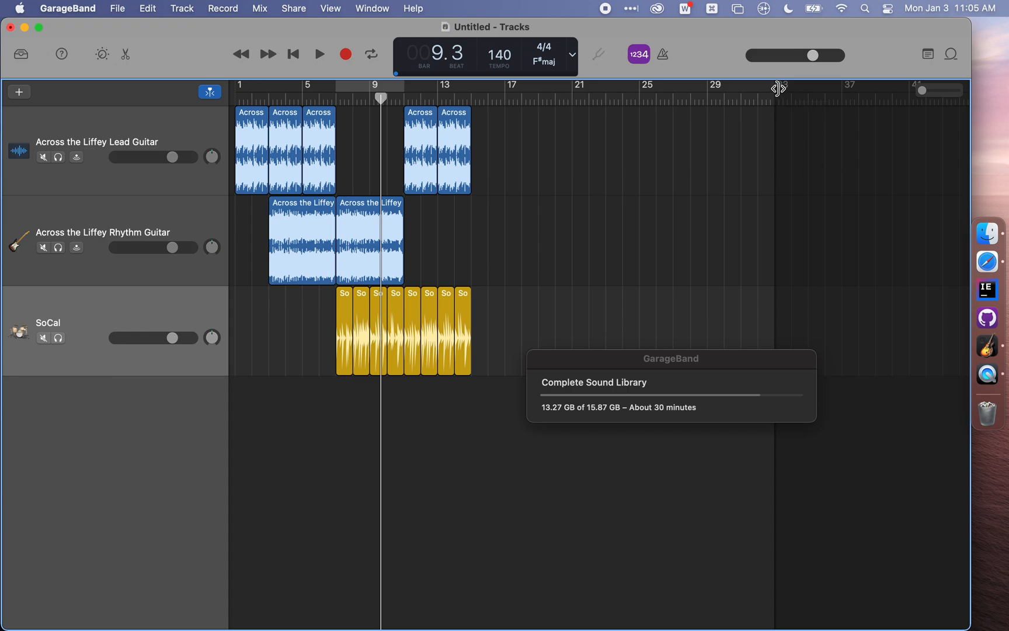
# Try extending the project end to bar 41, move the download window aside, and set the project end to bar 15.
pyautogui.moveTo(777, 86)
pyautogui.mouseDown()
pyautogui.moveTo(906, 99)
pyautogui.moveTo(886, 94)
pyautogui.mouseUp()
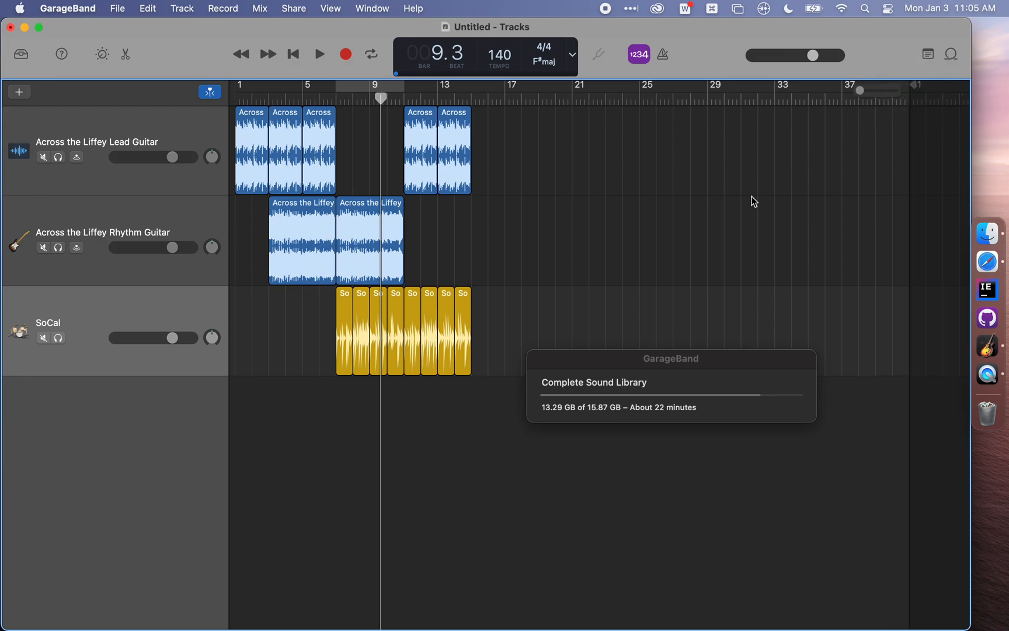
pyautogui.moveTo(635, 358); pyautogui.dragTo(710, 450)
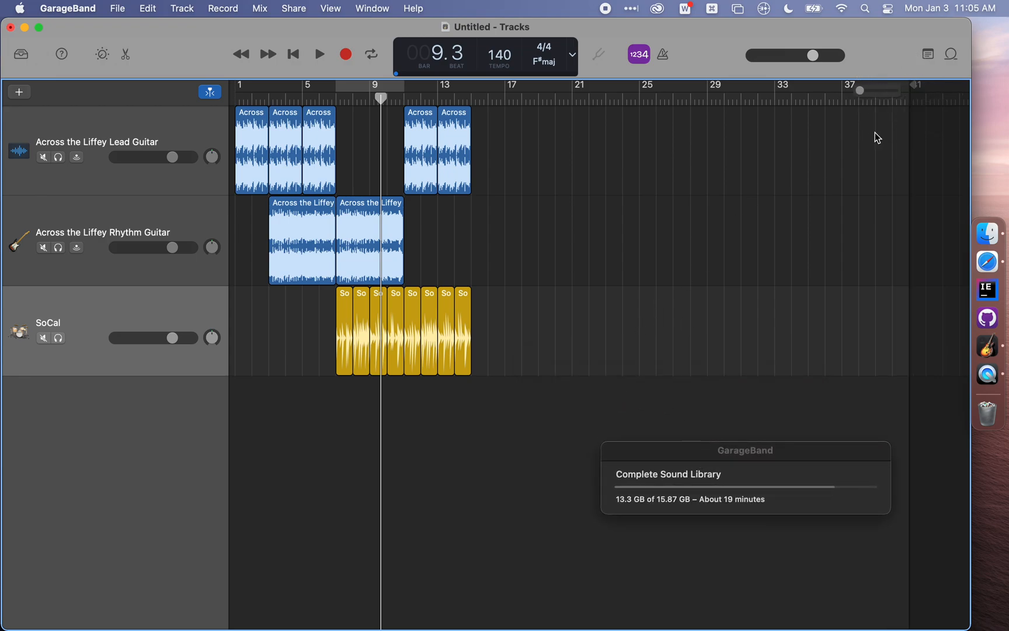
pyautogui.moveTo(915, 85)
pyautogui.mouseDown()
pyautogui.moveTo(613, 73)
pyautogui.moveTo(476, 97)
pyautogui.mouseUp()
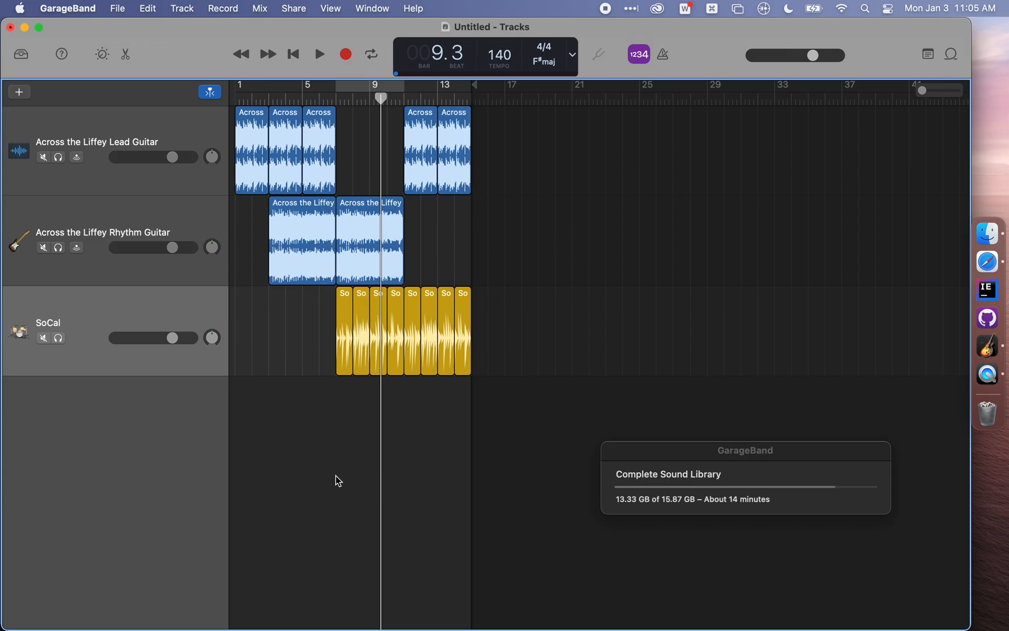
pyautogui.click(117, 8)
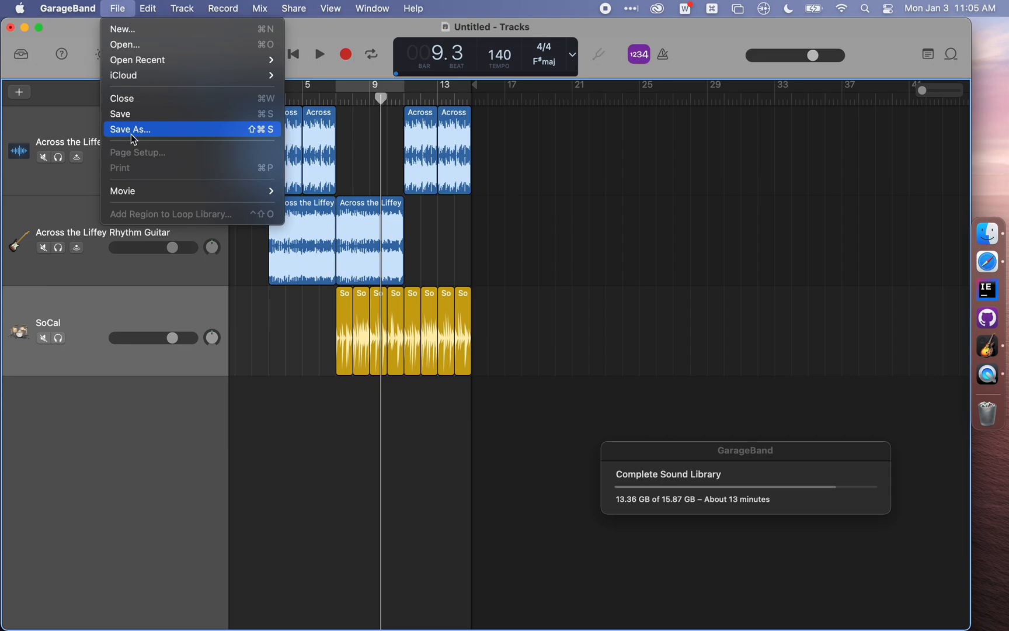
pyautogui.moveTo(156, 15)
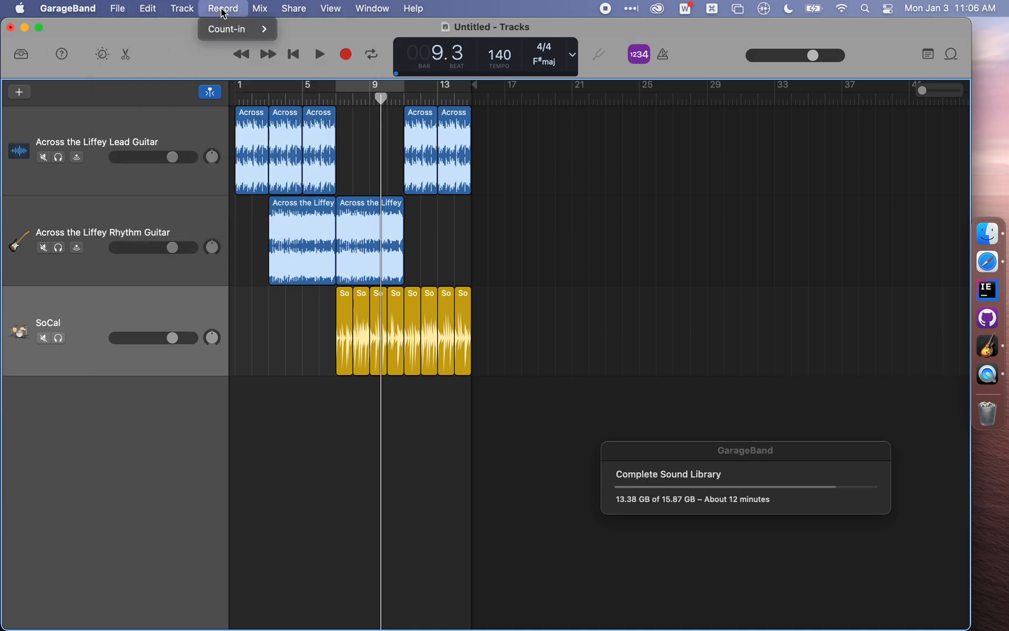
pyautogui.moveTo(120, 14)
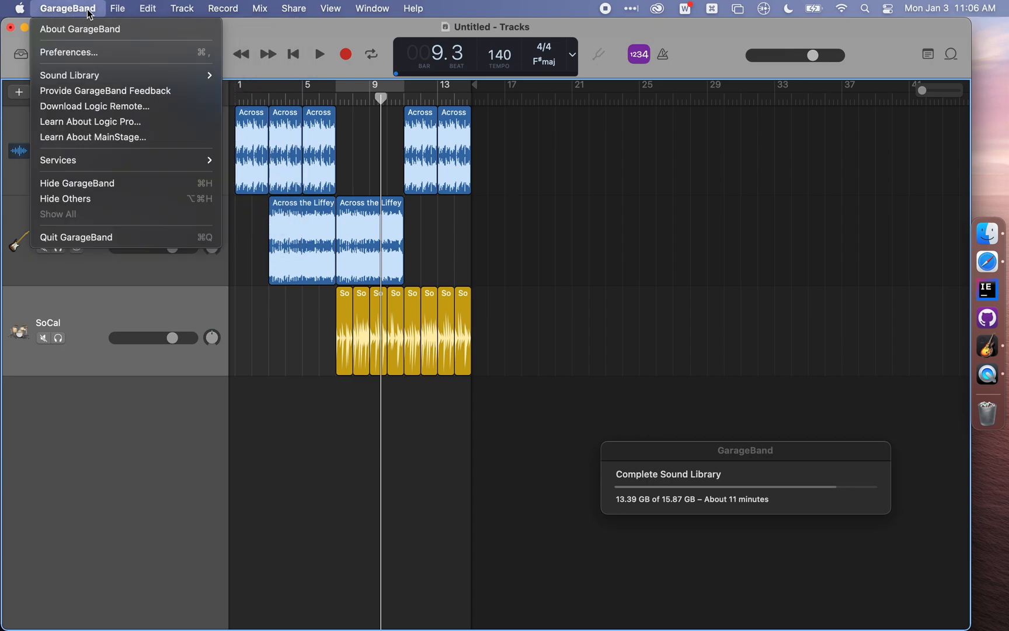
pyautogui.moveTo(229, 8)
pyautogui.moveTo(268, 8)
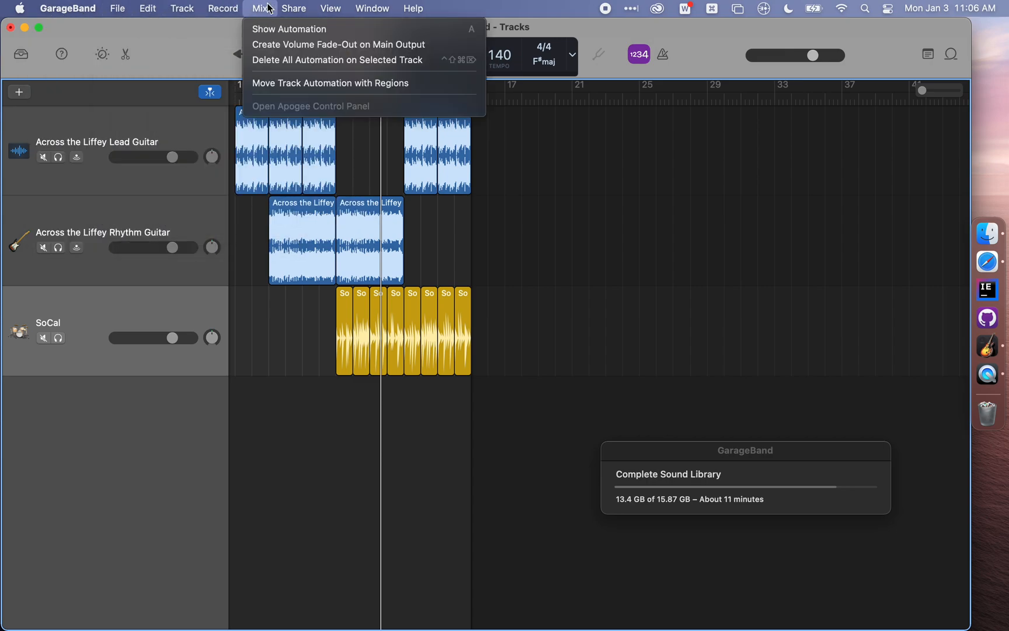
pyautogui.click(248, 510)
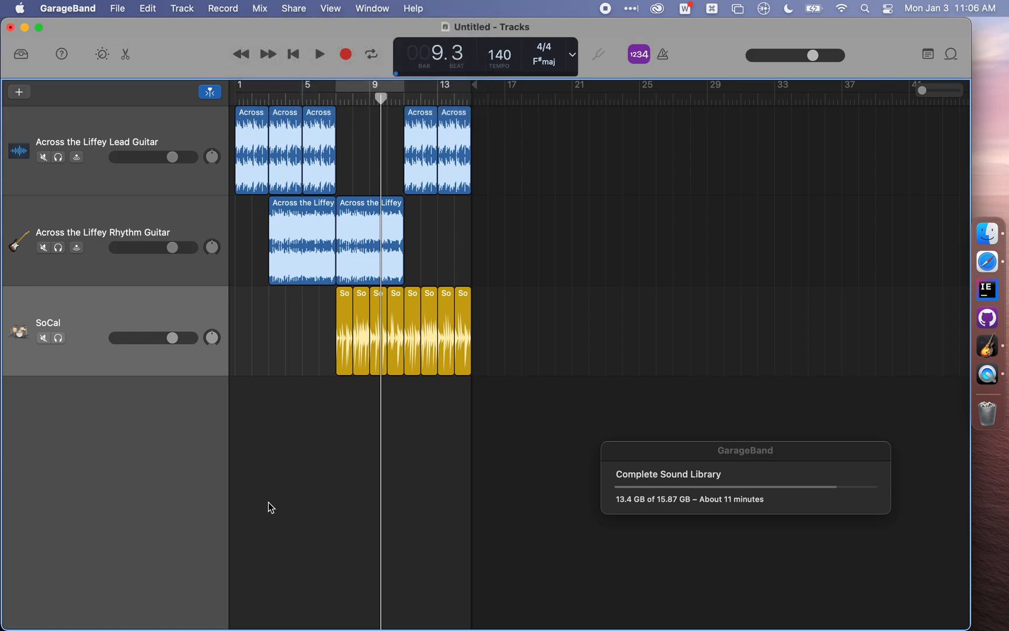
# Save the project to the Desktop under the name 32 Bar Practice.
pyautogui.click(120, 8)
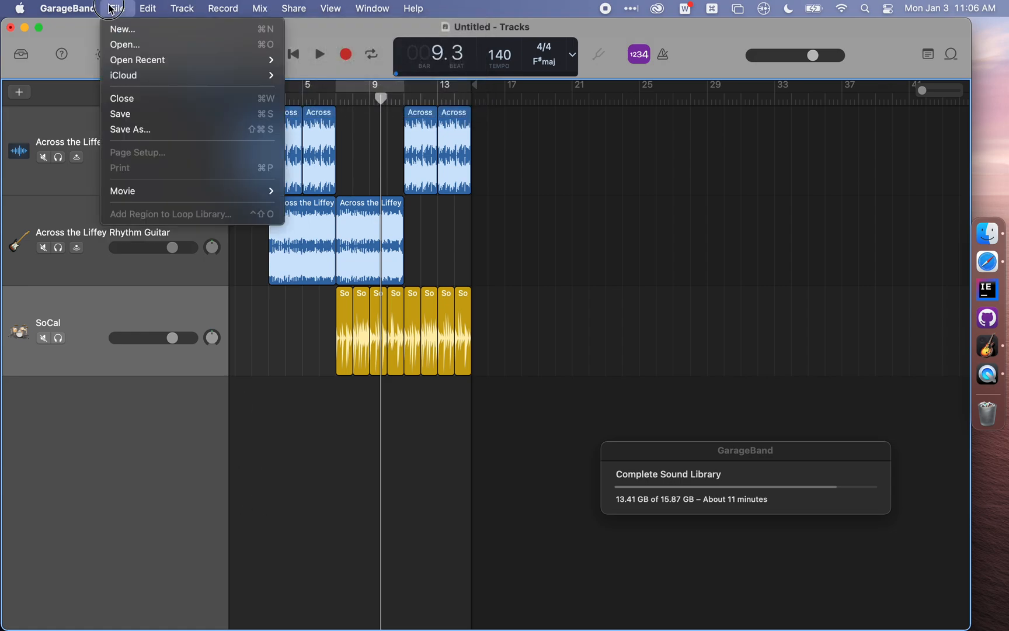
pyautogui.click(153, 132)
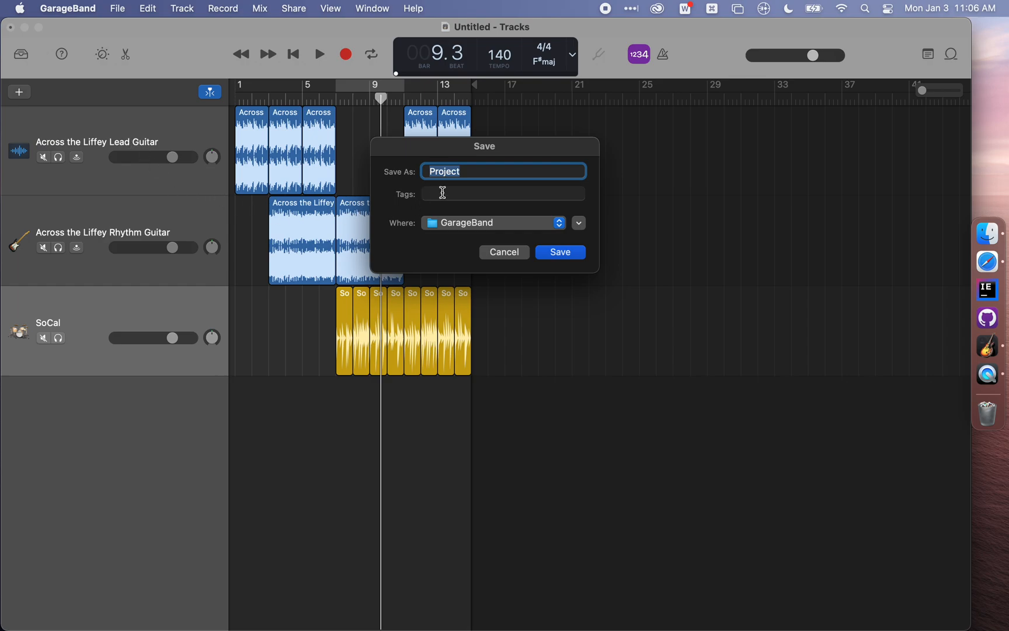
pyautogui.write('32 Bar Practice')
pyautogui.click(579, 223)
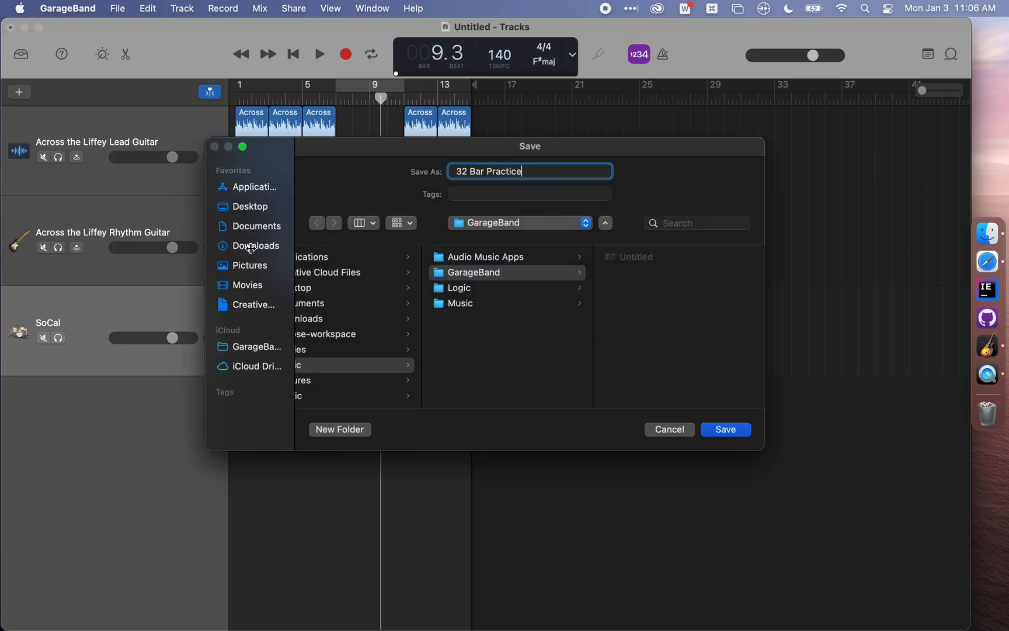
pyautogui.click(249, 209)
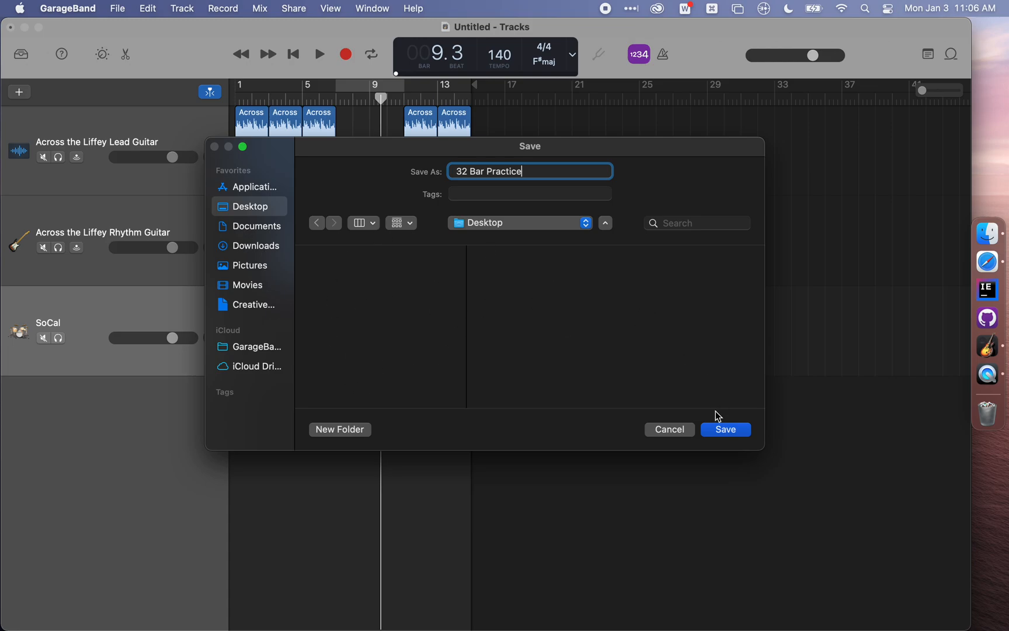
pyautogui.click(722, 435)
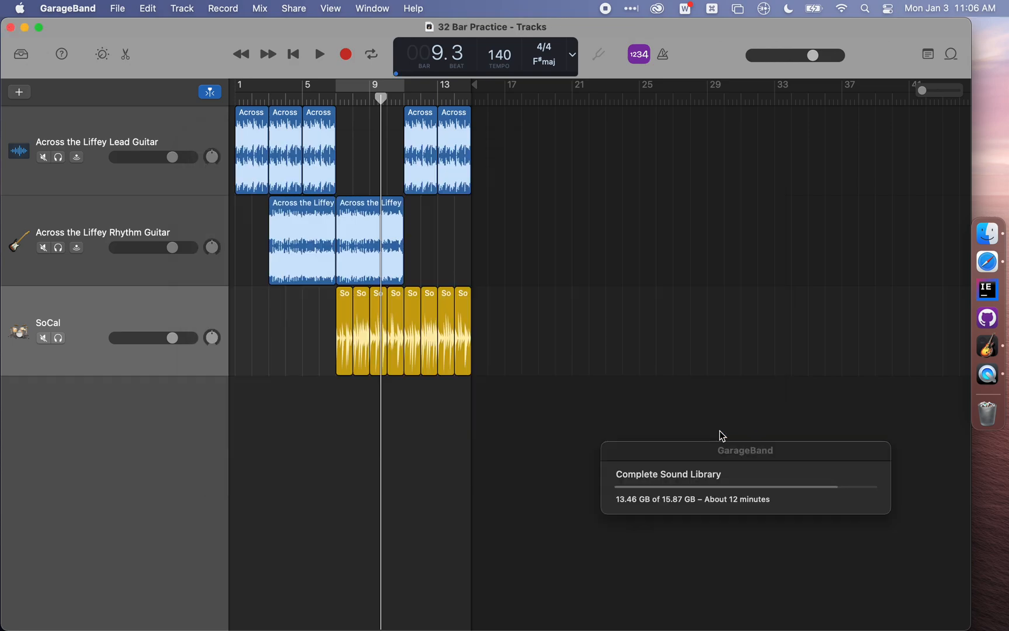
pyautogui.click(118, 9)
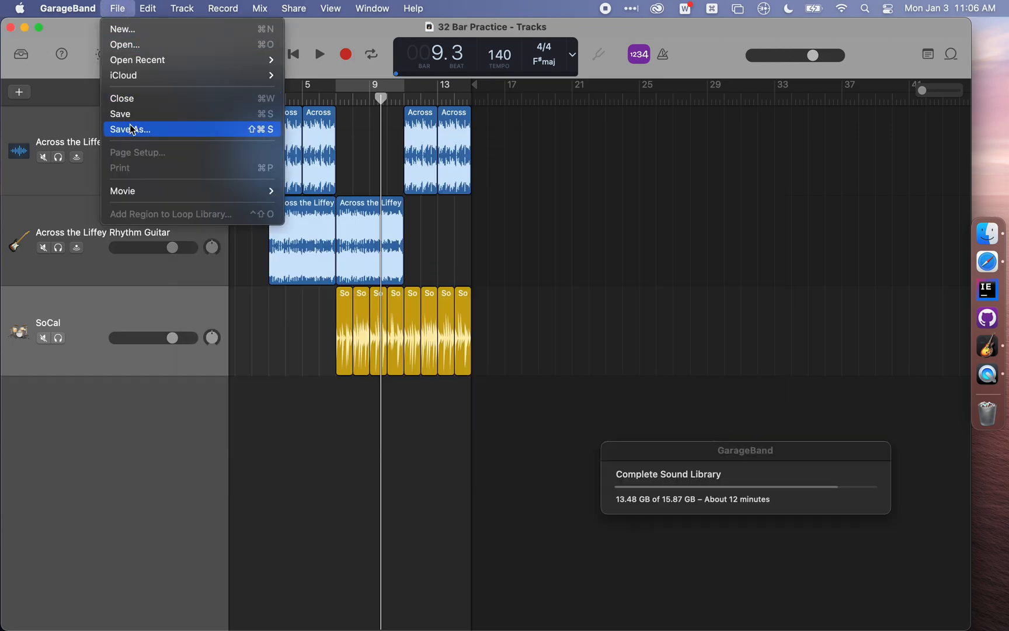
pyautogui.click(76, 78)
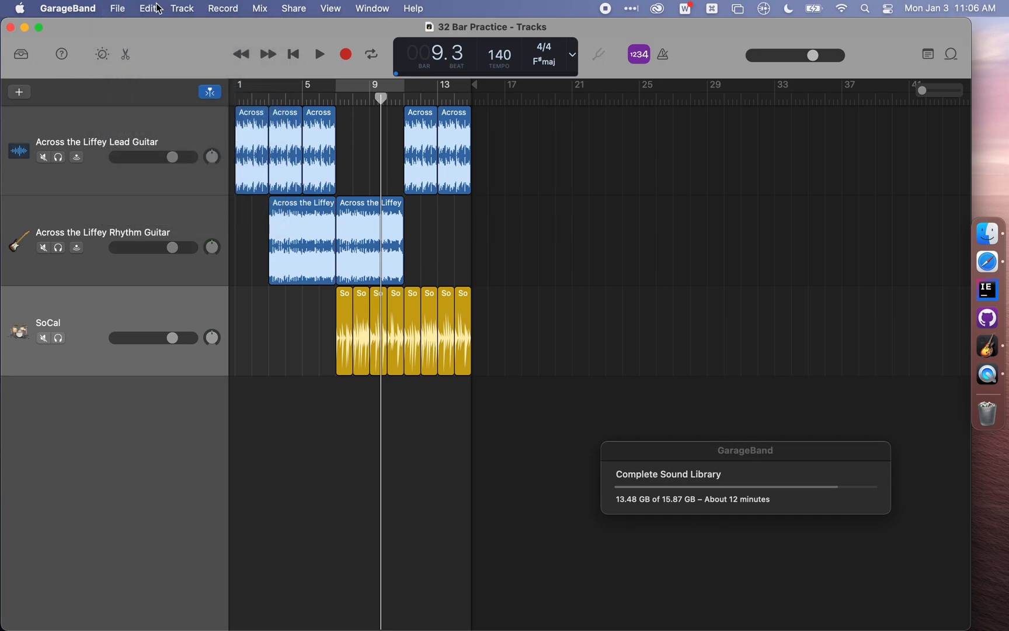
pyautogui.click(331, 8)
pyautogui.moveTo(272, 7)
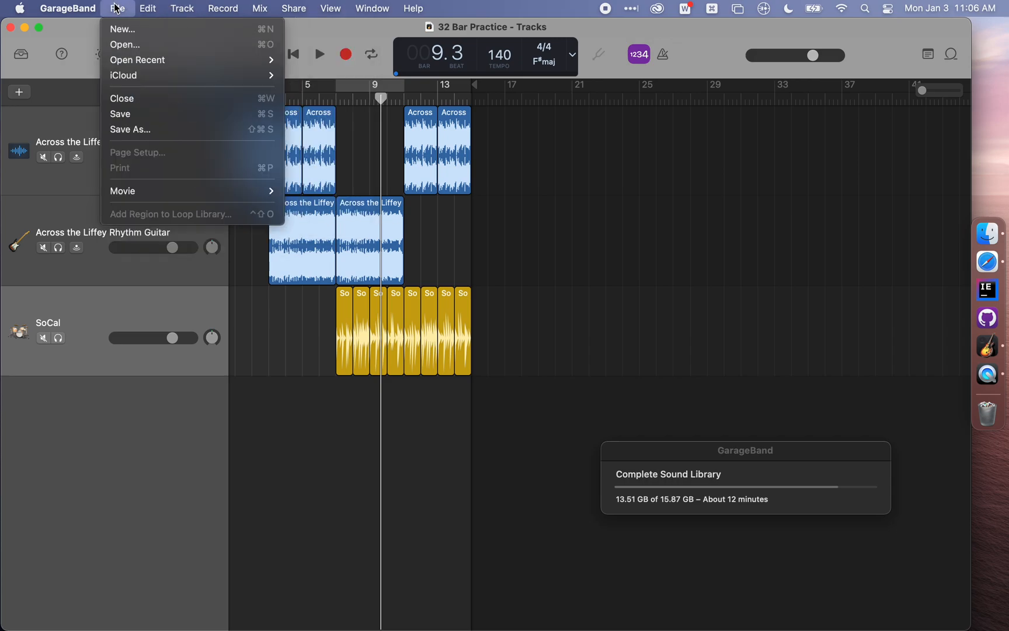
pyautogui.click(135, 129)
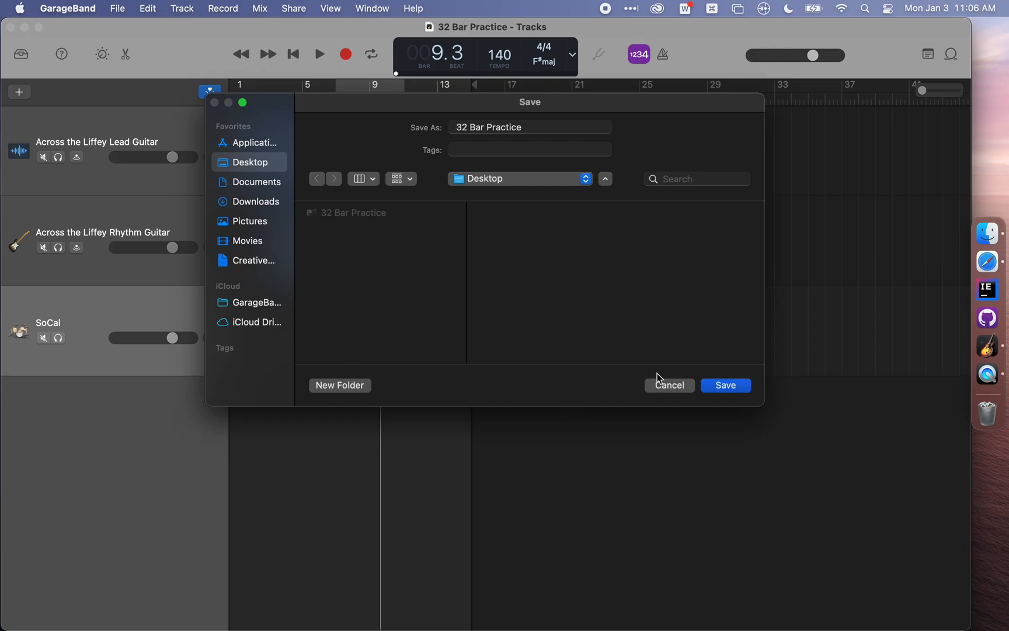
pyautogui.click(670, 385)
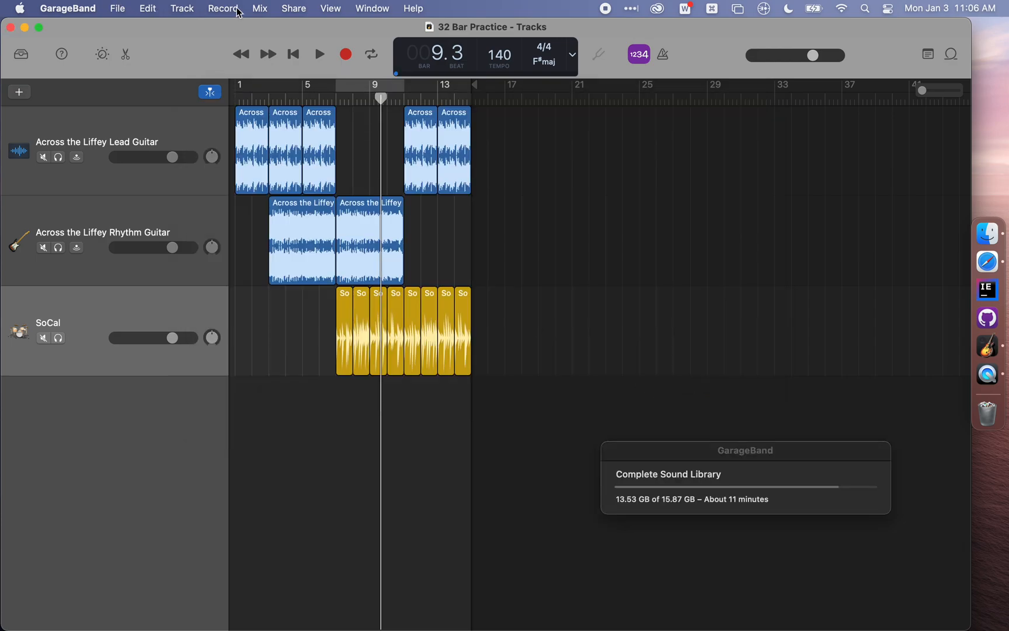
pyautogui.click(288, 8)
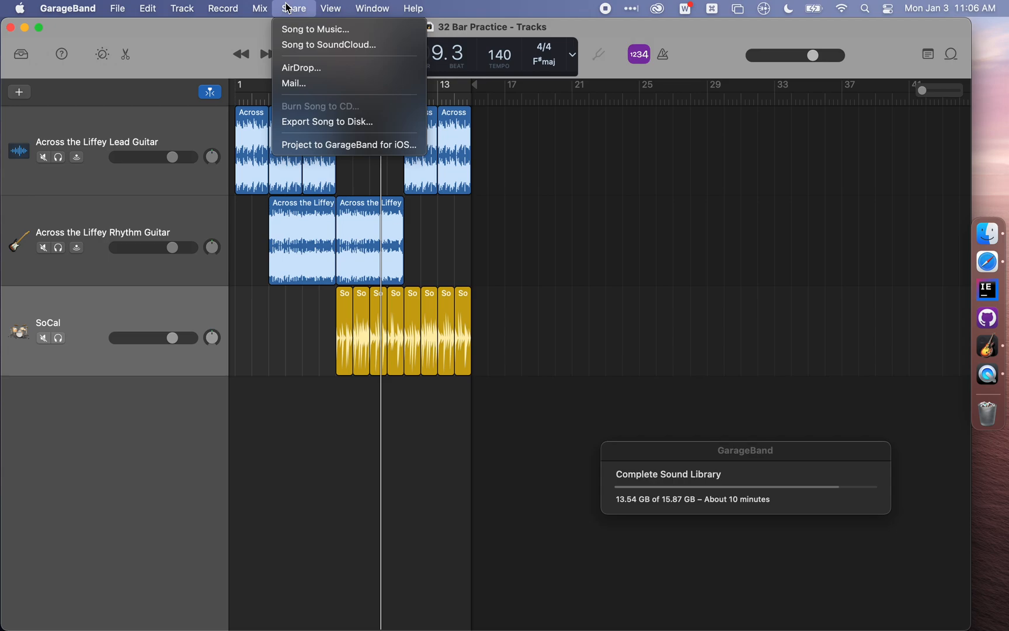
pyautogui.moveTo(264, 8)
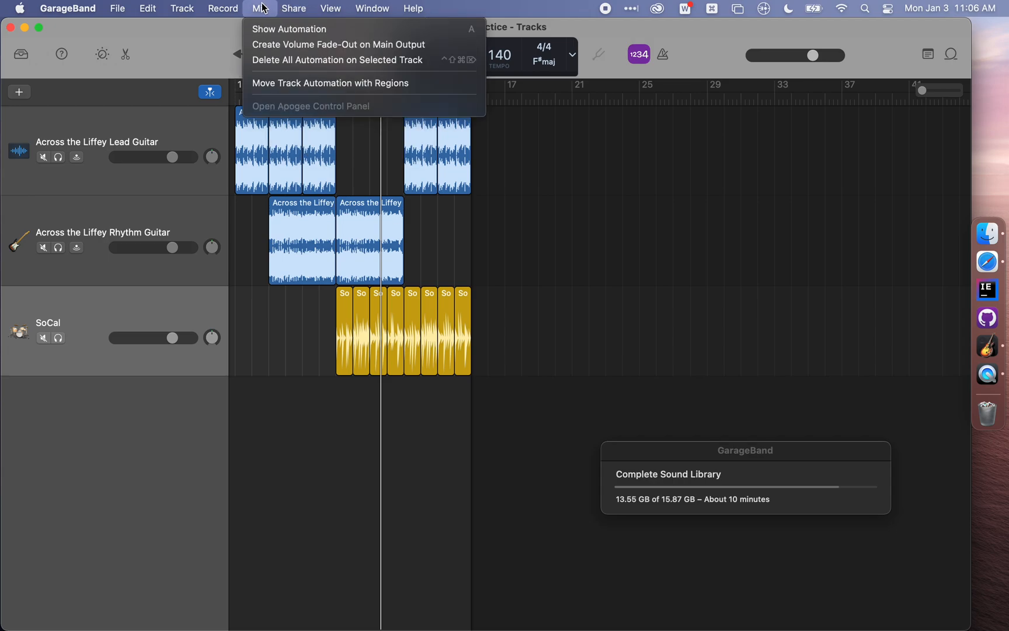
pyautogui.moveTo(192, 12)
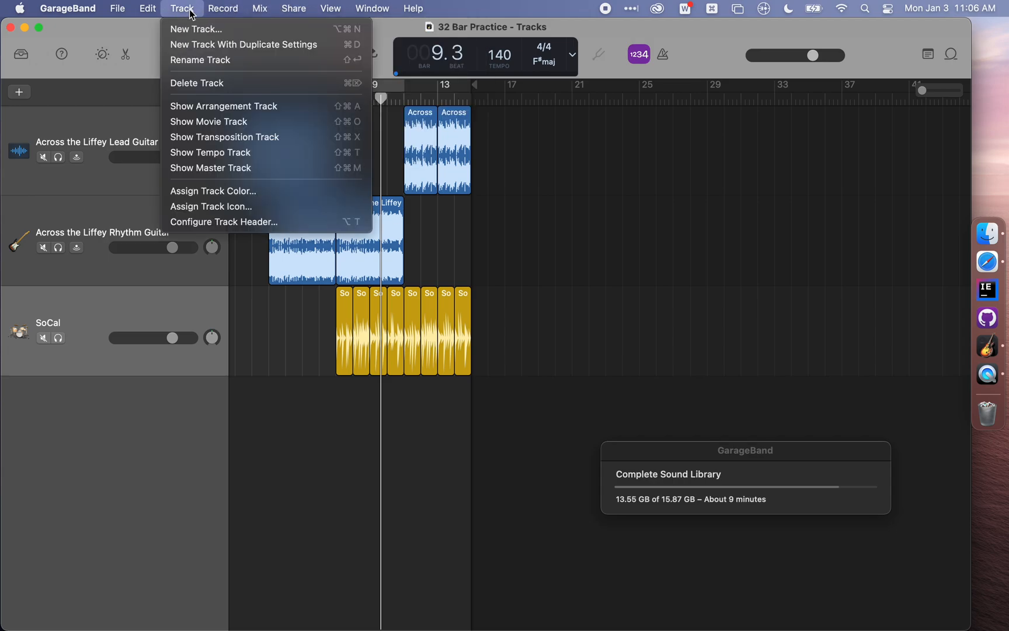
pyautogui.moveTo(144, 16)
pyautogui.moveTo(226, 6)
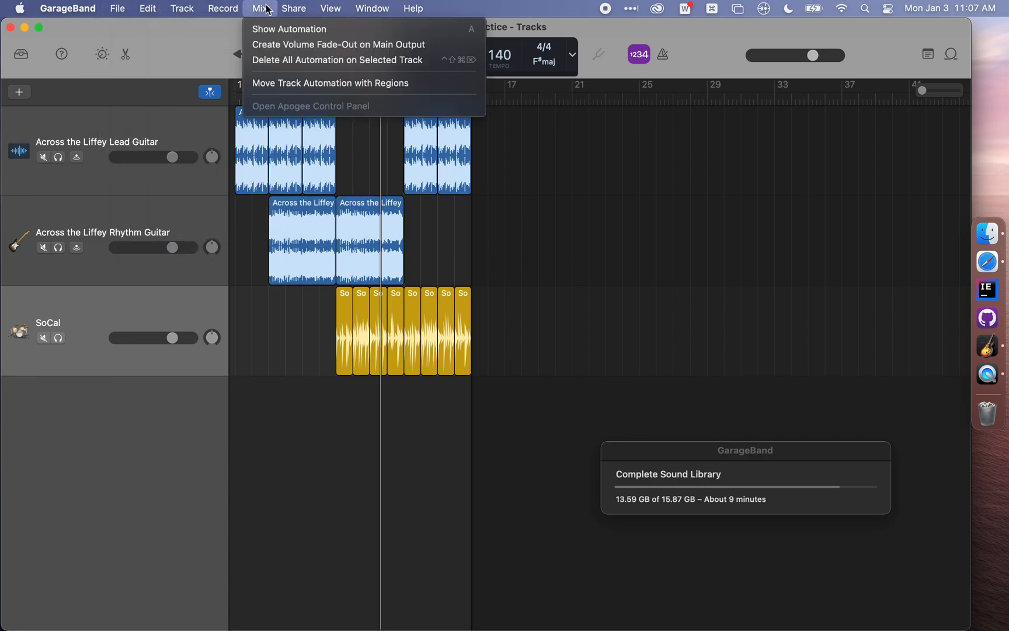
pyautogui.click(296, 443)
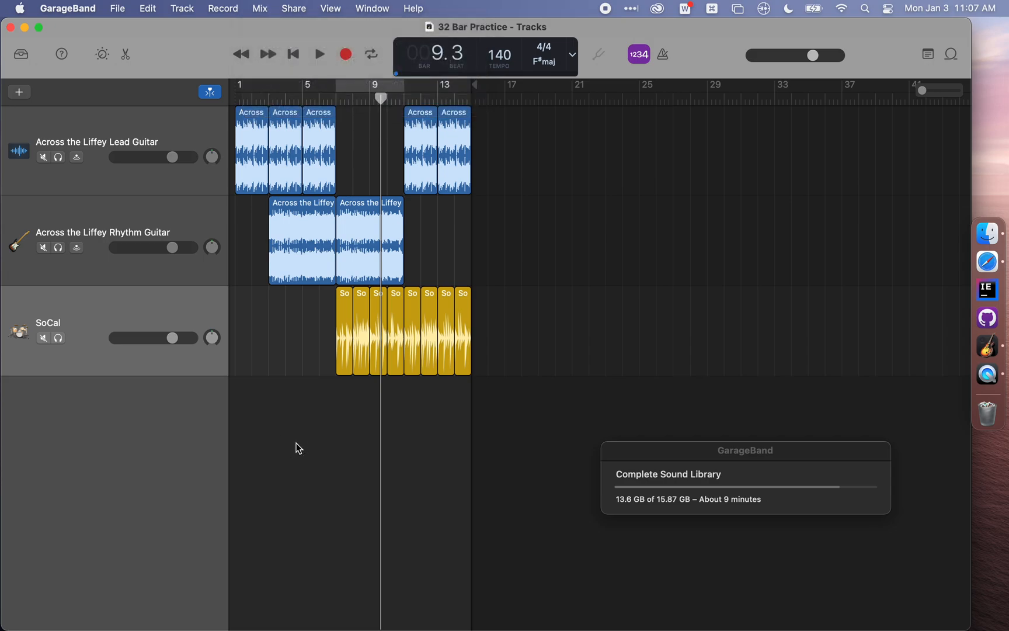